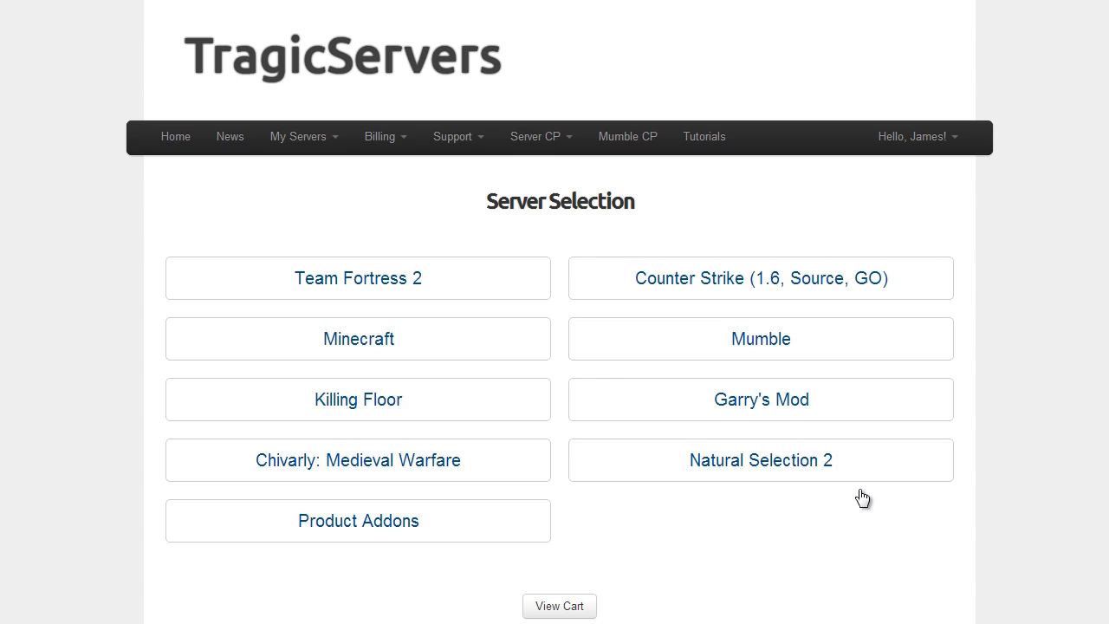
# Step: Open the Mumble offering, preview 100 slots, and return to the 15-slot, $1.50 monthly plan
pyautogui.click(771, 353)
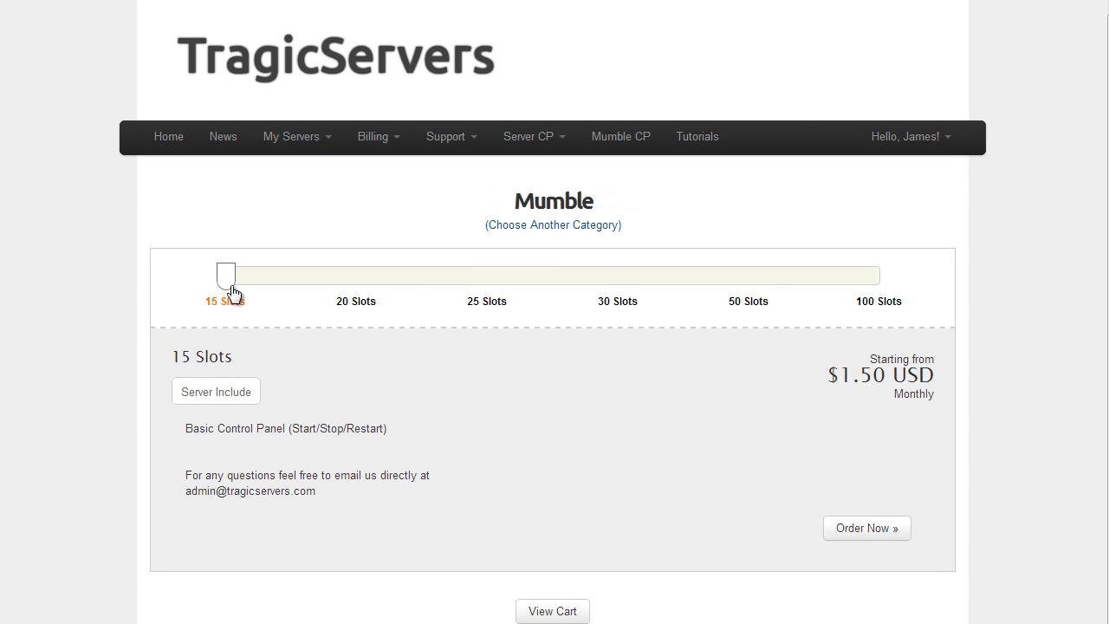
pyautogui.moveTo(235, 291); pyautogui.dragTo(1081, 306)
pyautogui.moveTo(870, 317); pyautogui.dragTo(67, 289)
pyautogui.moveTo(861, 375); pyautogui.dragTo(919, 379)
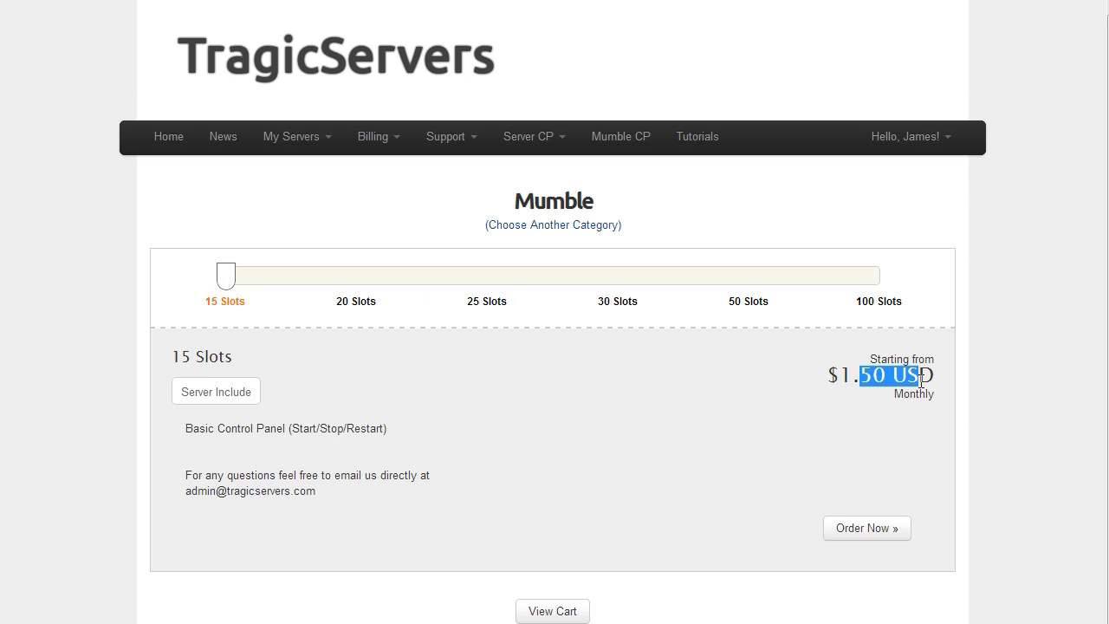
pyautogui.click(920, 381)
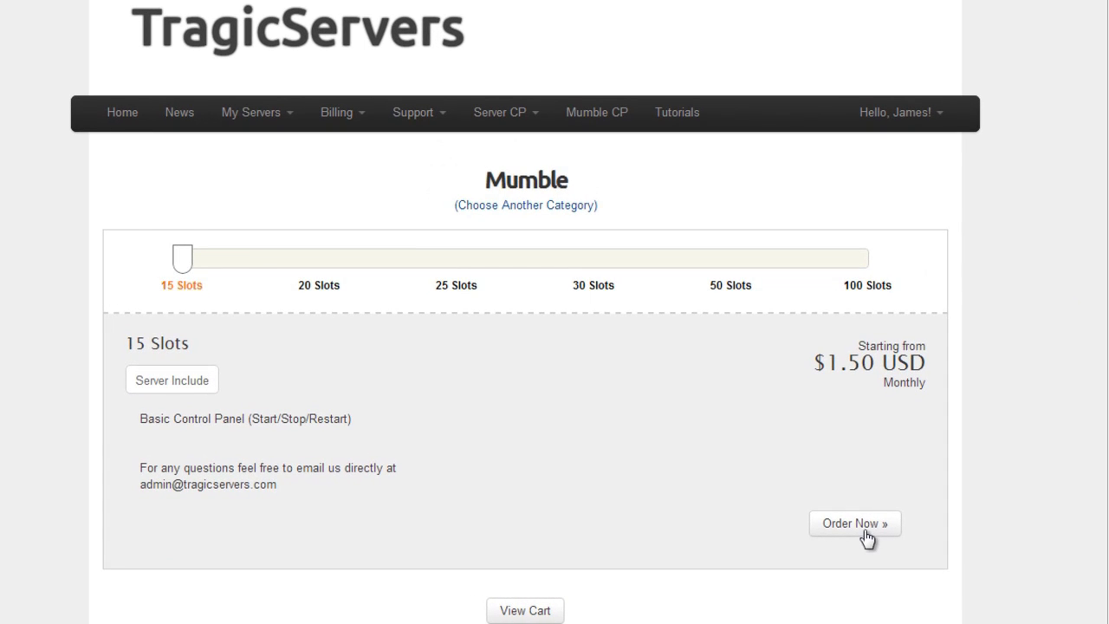
# Step: Order the 15-slot plan and fill in the Username, Password, SuperUser Password and Server Password fields
pyautogui.click(866, 536)
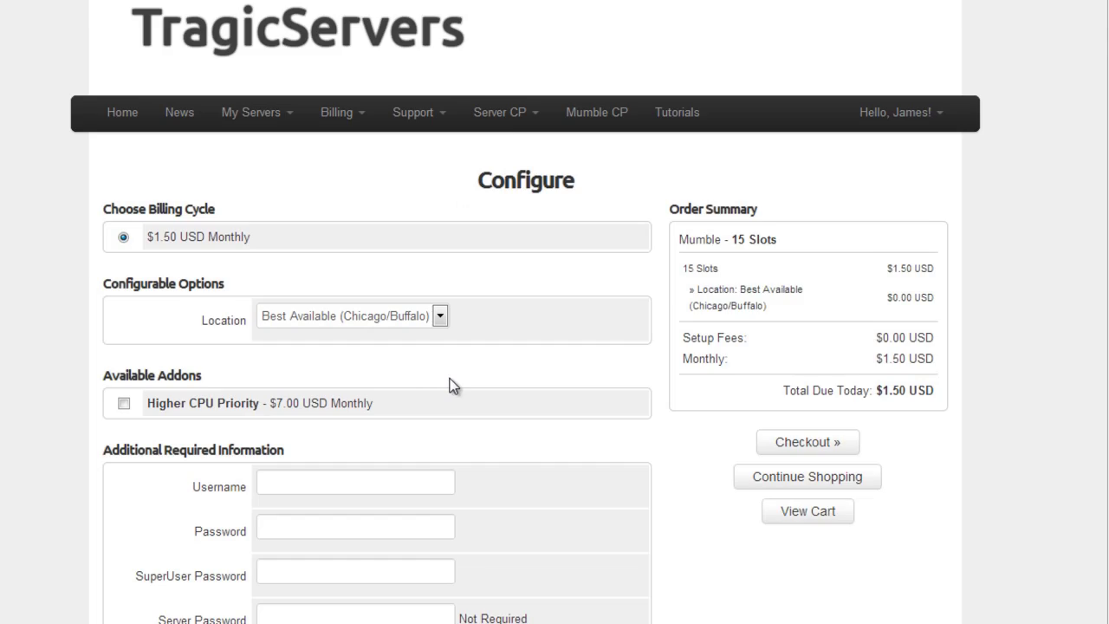
pyautogui.scroll(-1, 450, 385)
pyautogui.click(347, 400)
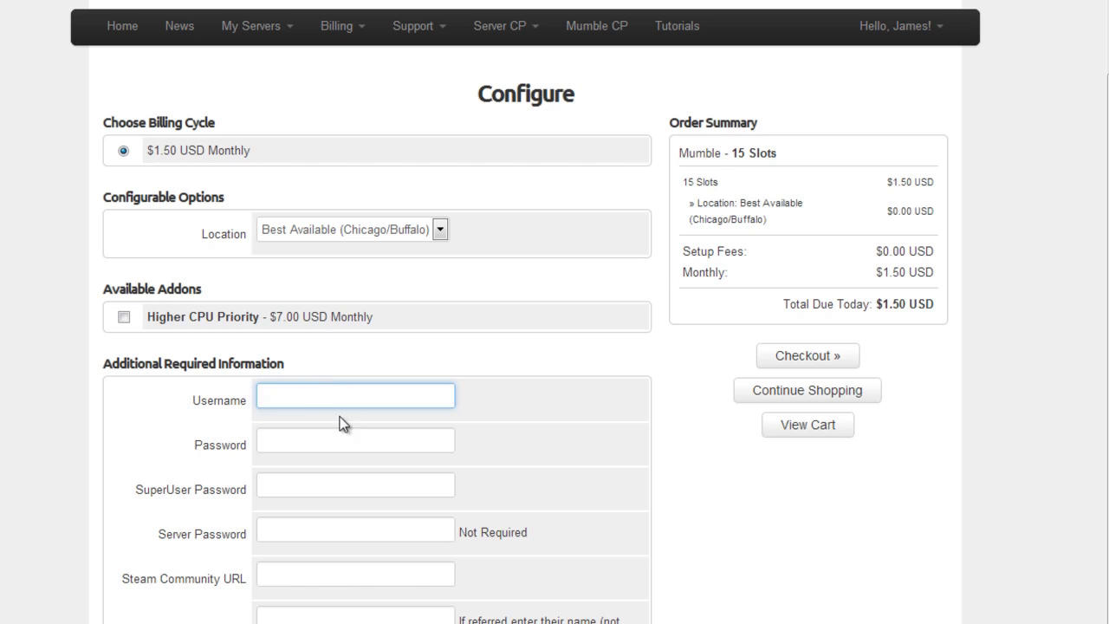
pyautogui.click(326, 440)
pyautogui.click(322, 405)
pyautogui.click(290, 446)
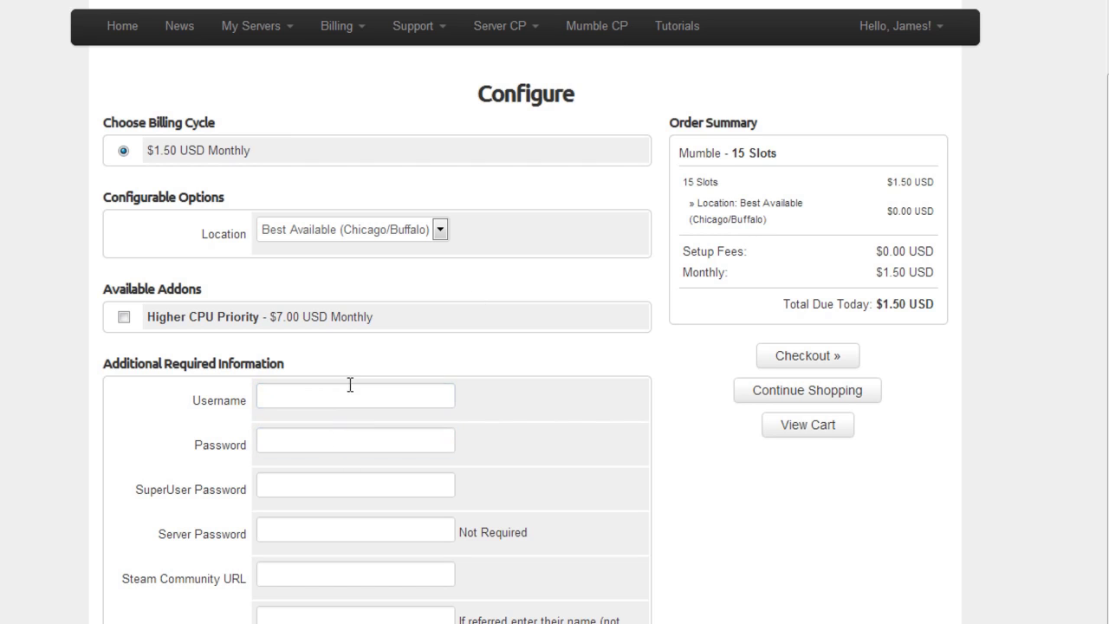
pyautogui.moveTo(350, 384); pyautogui.dragTo(346, 442)
pyautogui.click(347, 442)
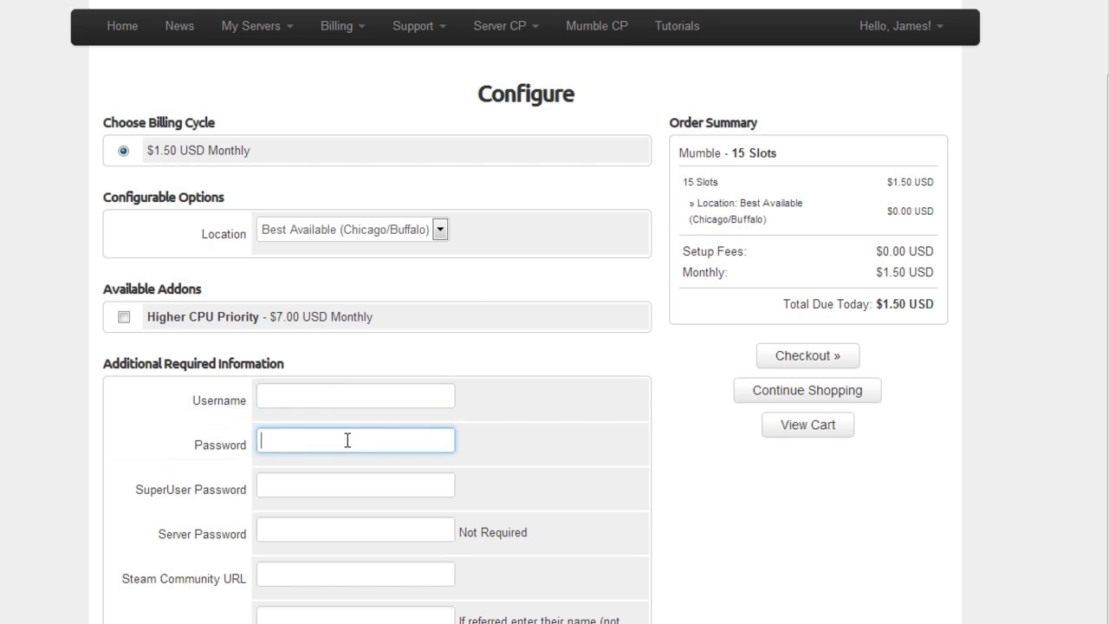
pyautogui.click(308, 478)
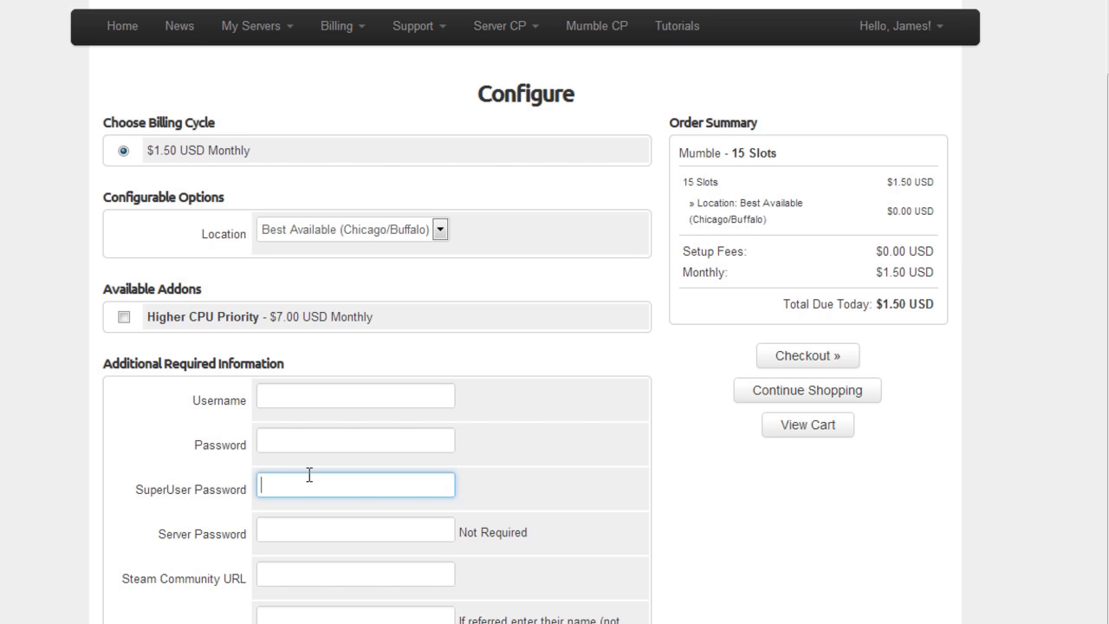
pyautogui.click(302, 521)
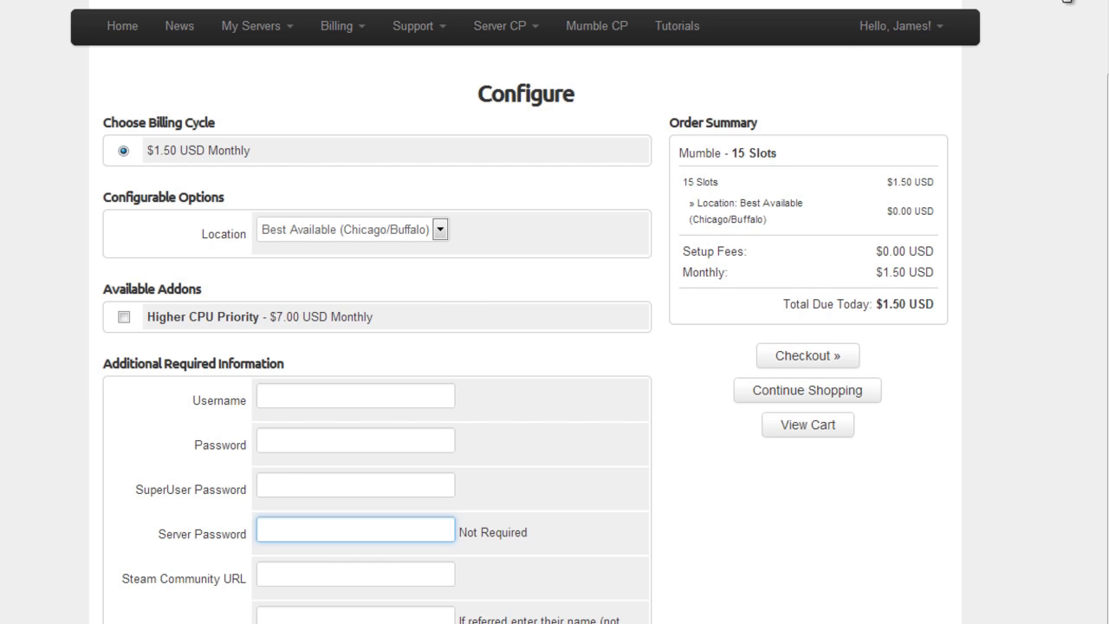
pyautogui.scroll(-1, 1065, 1)
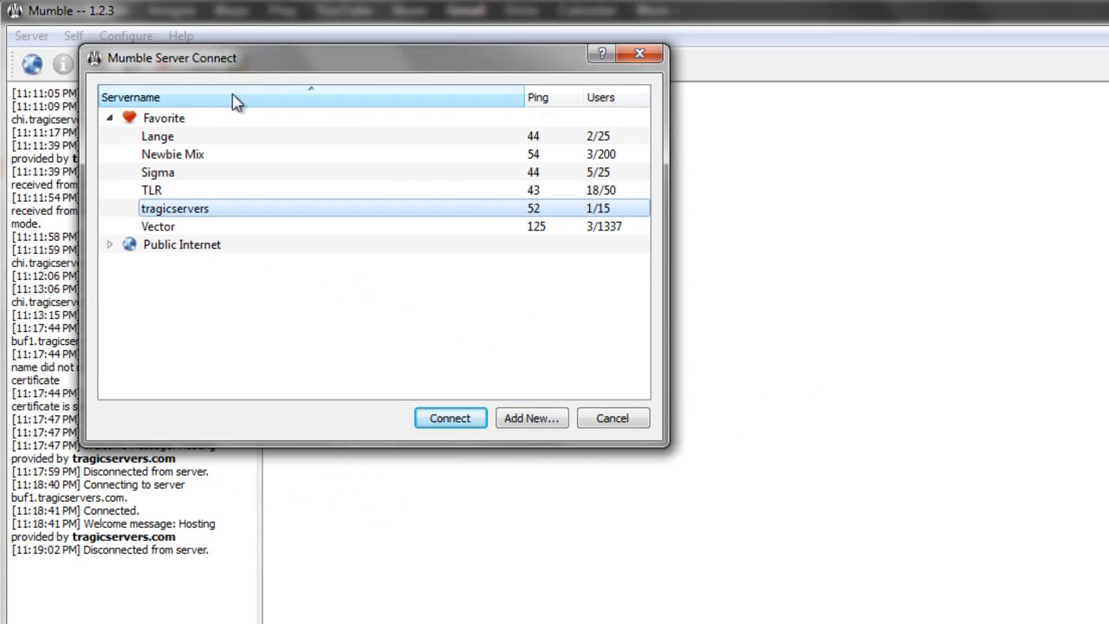
pyautogui.click(620, 58)
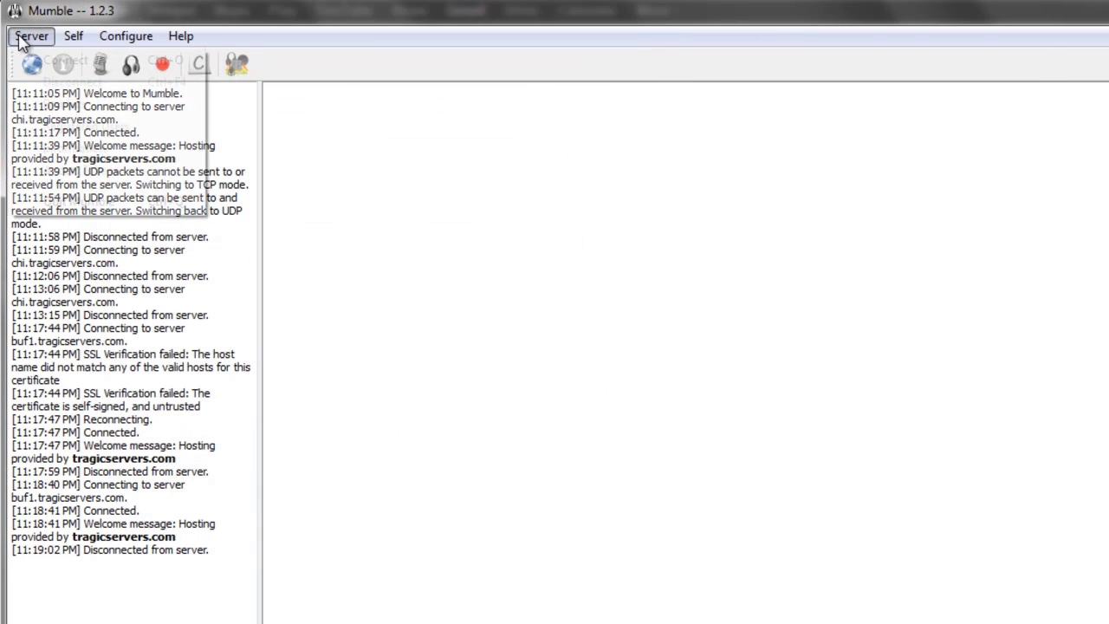
pyautogui.click(20, 35)
pyautogui.click(45, 58)
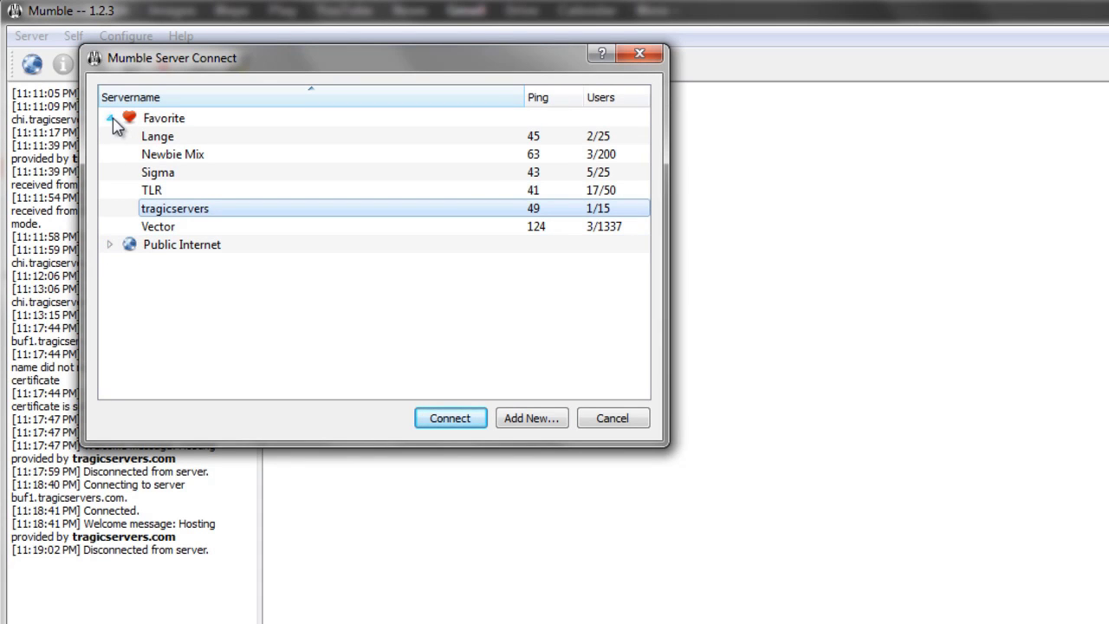
pyautogui.click(180, 119)
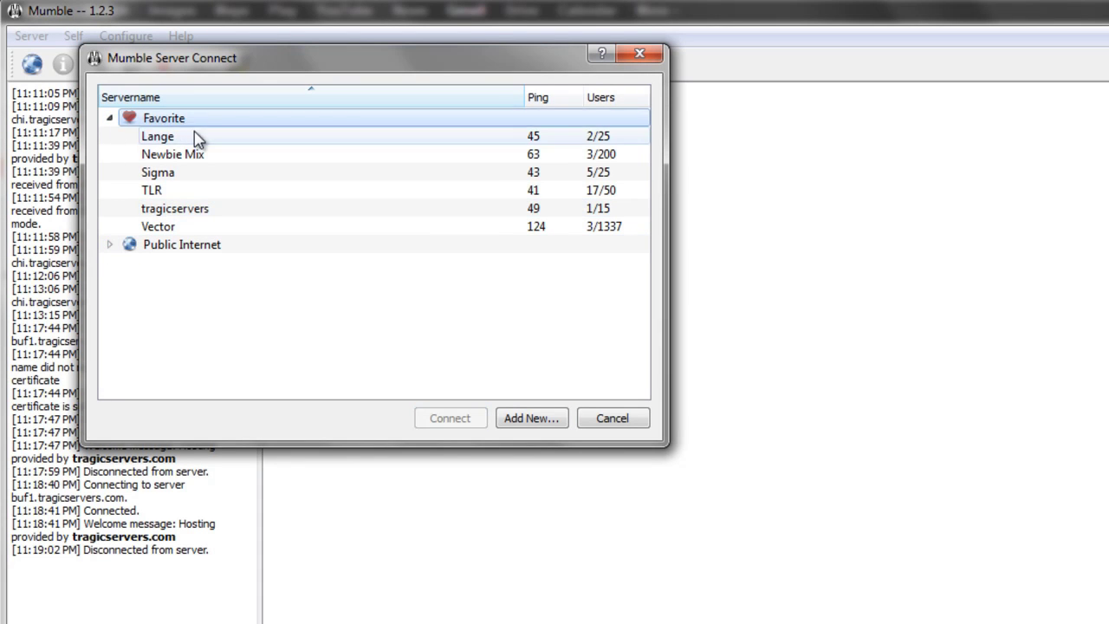
pyautogui.moveTo(193, 139)
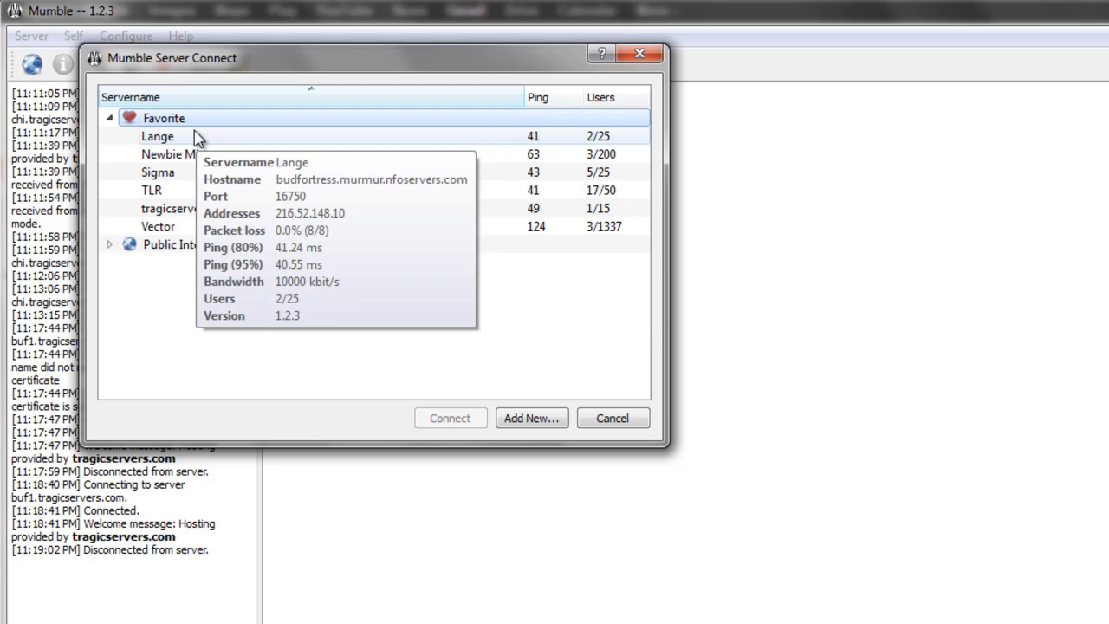
pyautogui.click(211, 177)
pyautogui.click(199, 250)
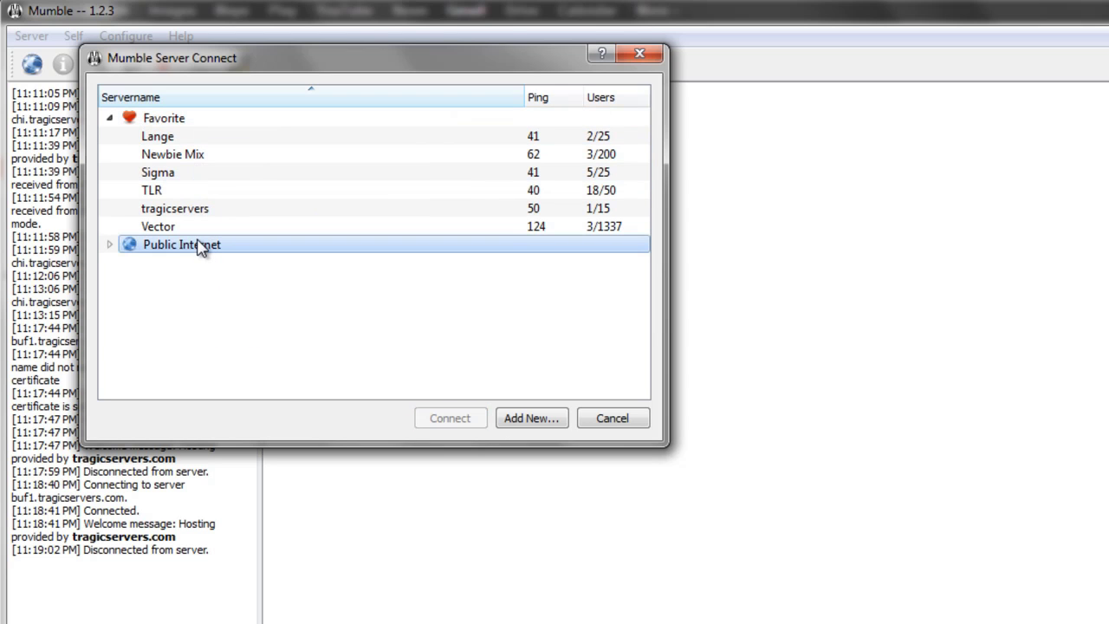
pyautogui.click(233, 156)
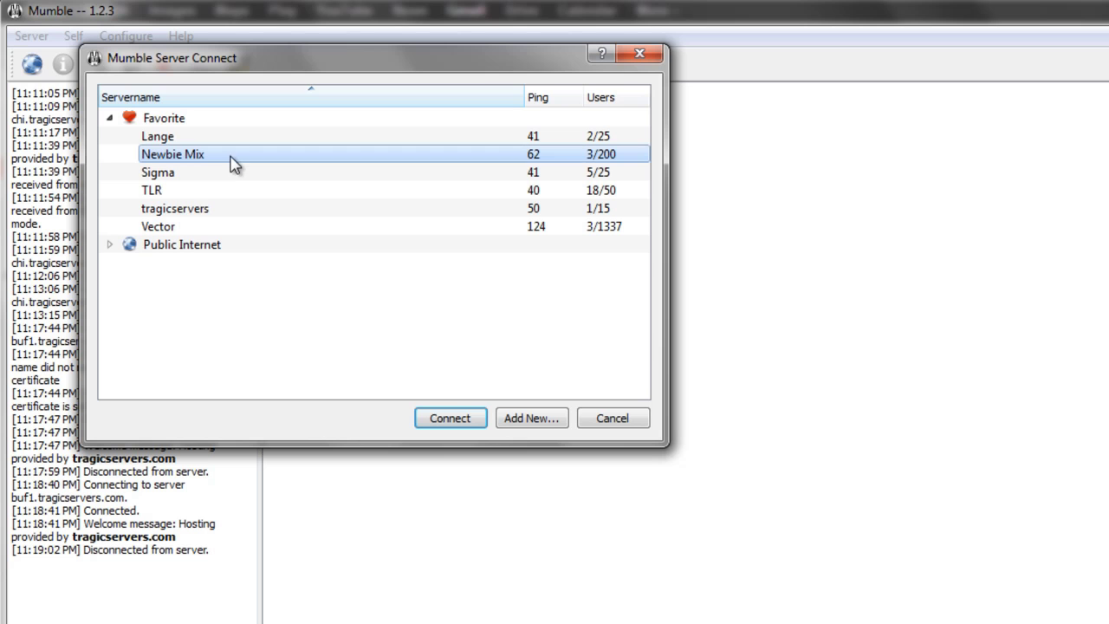
pyautogui.click(221, 190)
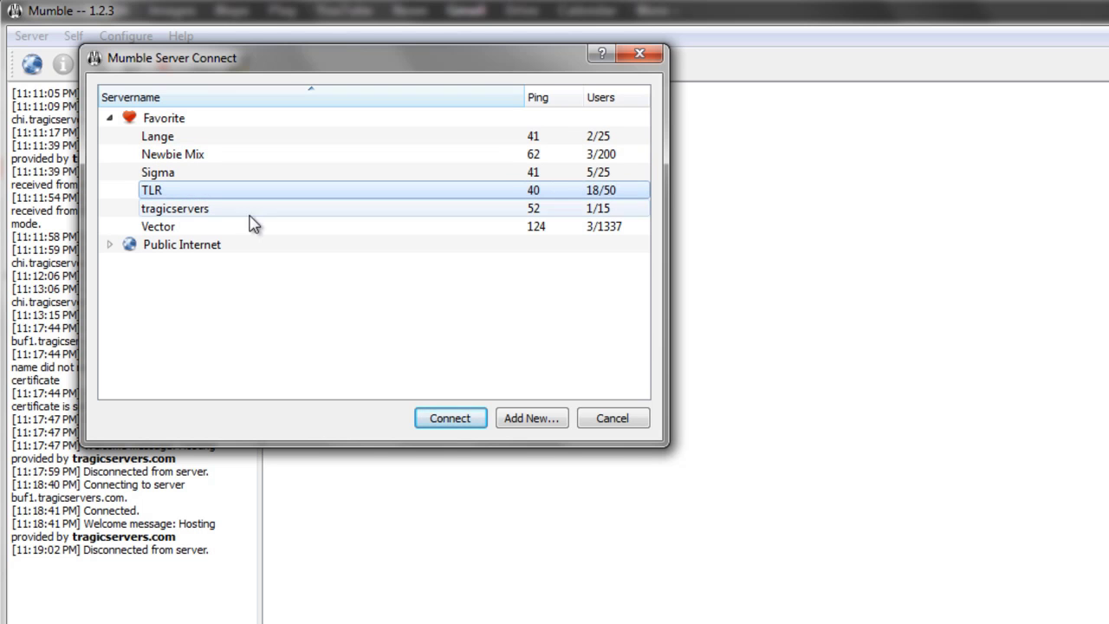
pyautogui.click(541, 425)
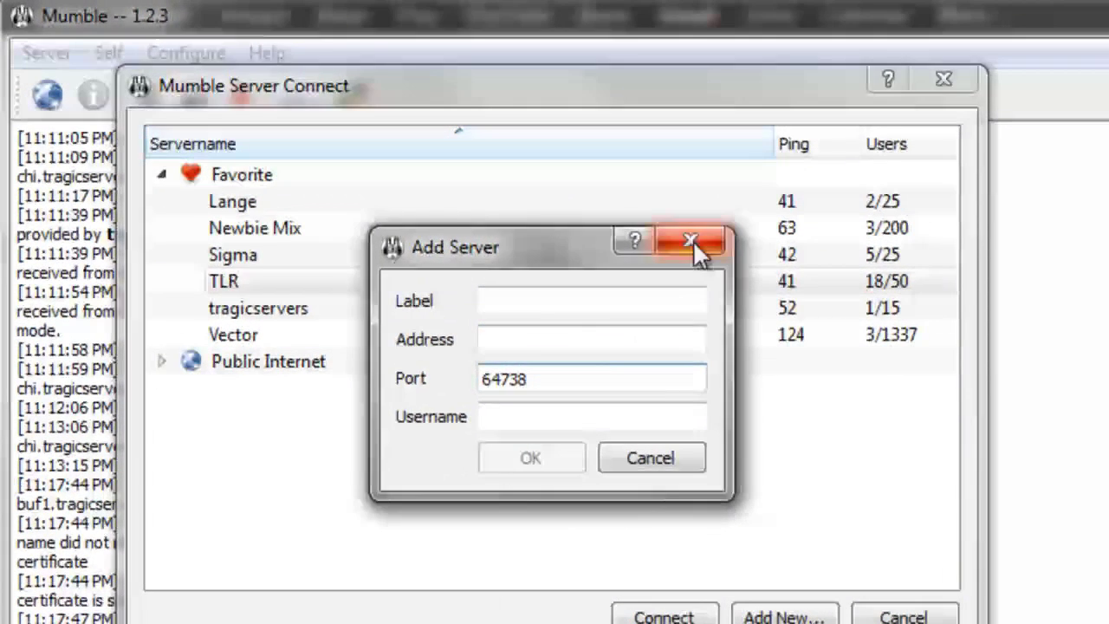
pyautogui.click(467, 163)
pyautogui.rightClick(381, 319)
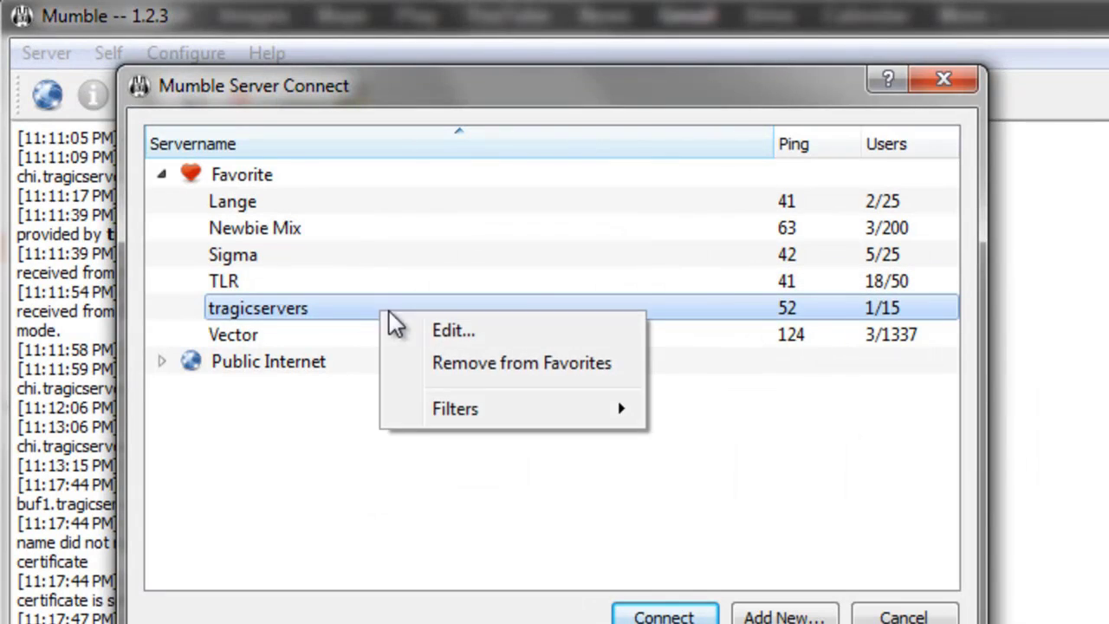
pyautogui.click(433, 329)
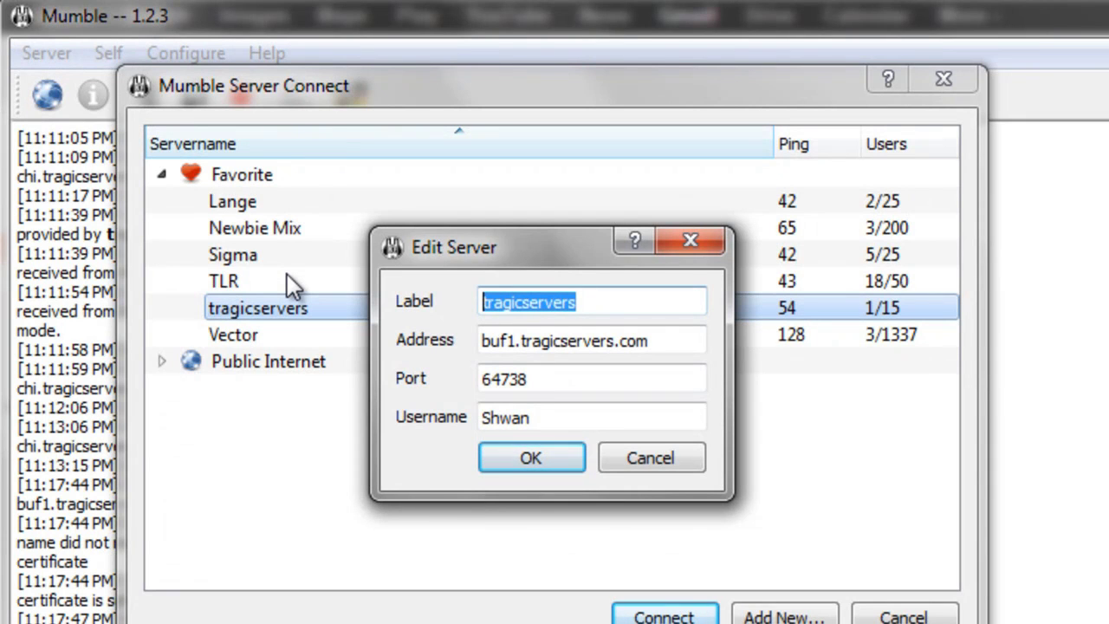
pyautogui.click(646, 387)
pyautogui.click(645, 340)
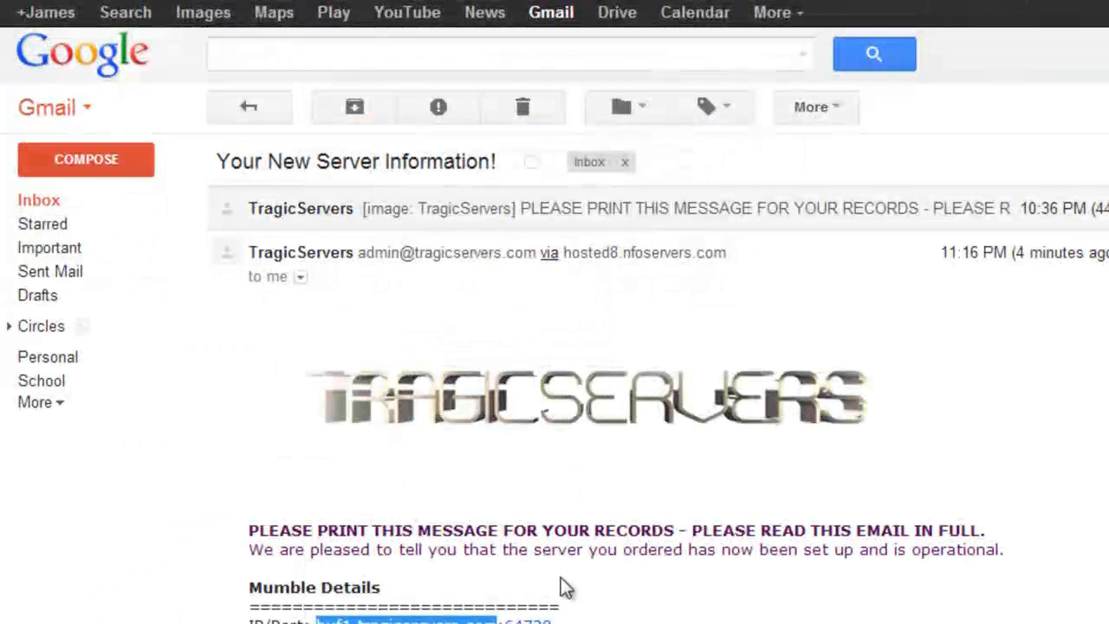
pyautogui.moveTo(582, 617); pyautogui.dragTo(504, 621)
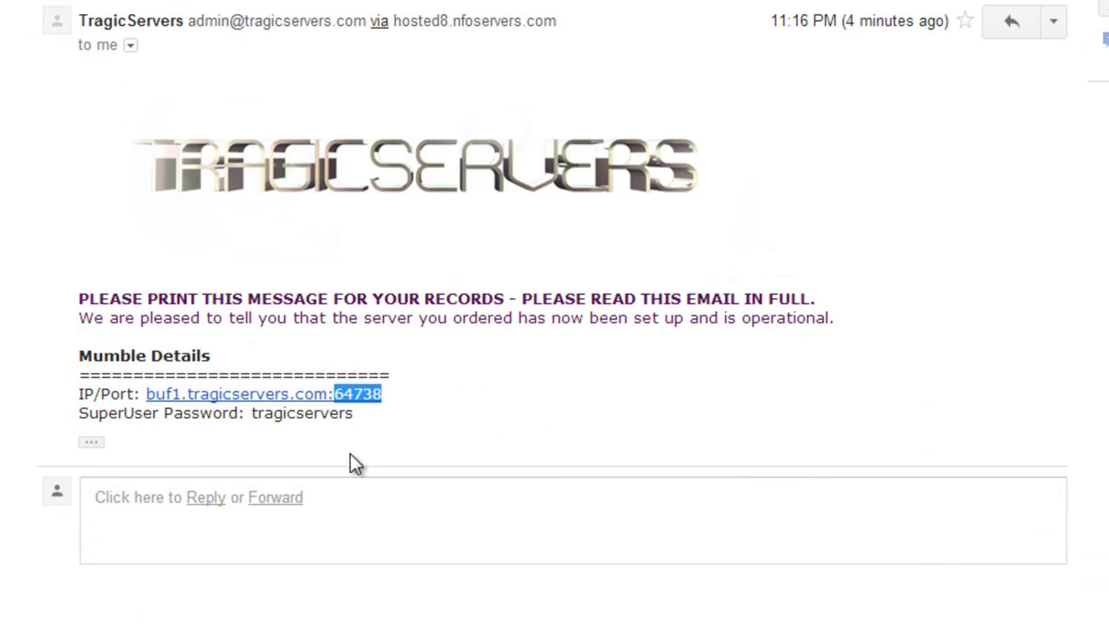
pyautogui.doubleClick(323, 414)
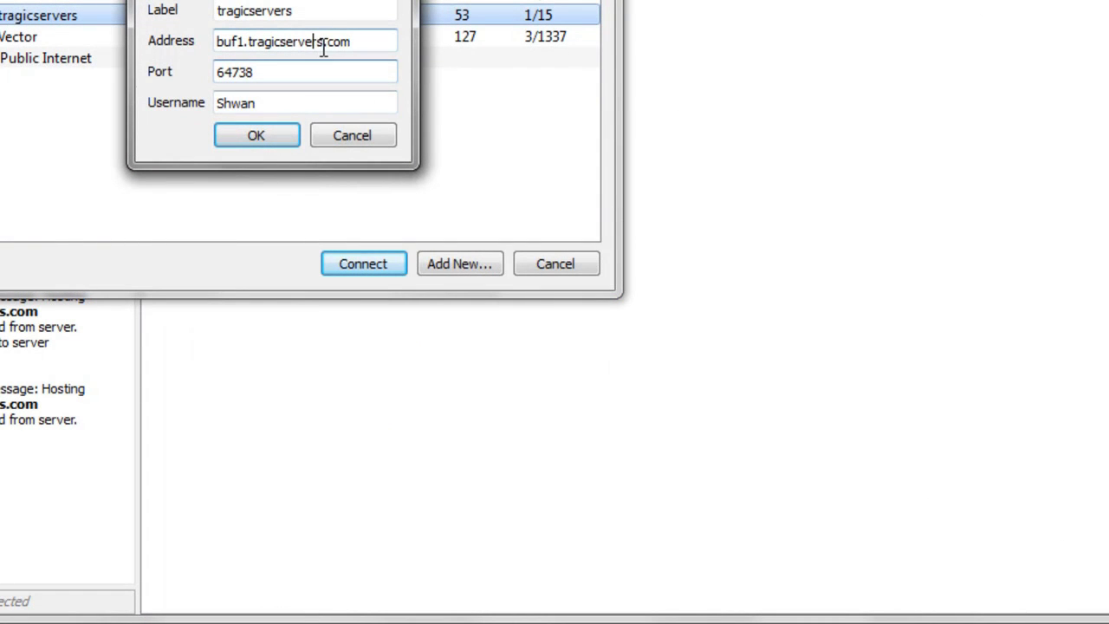
pyautogui.click(292, 102)
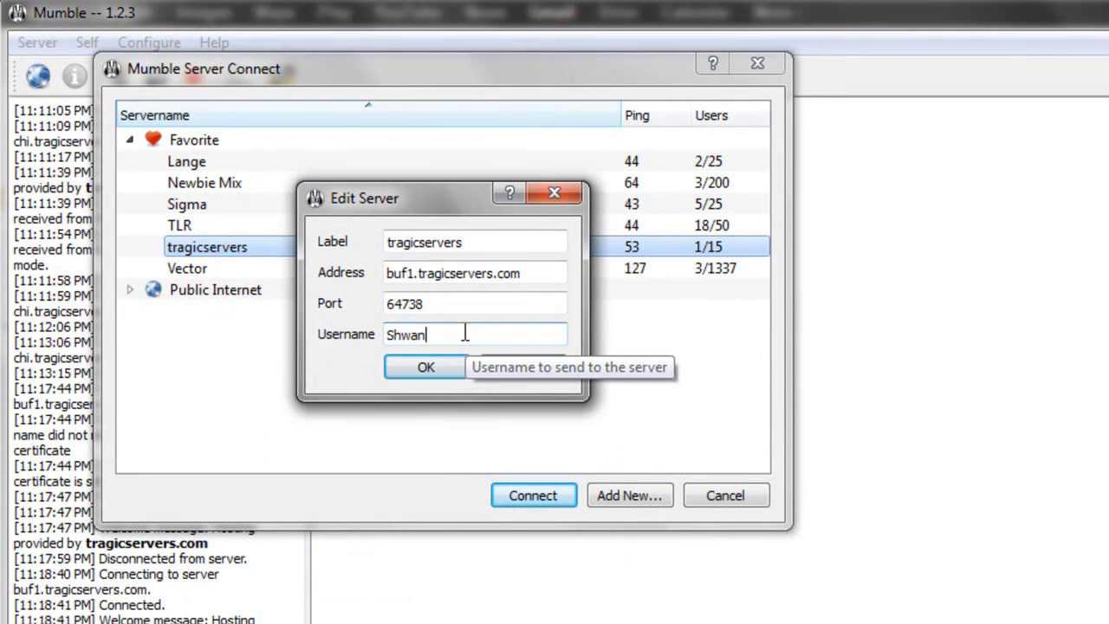
pyautogui.click(433, 366)
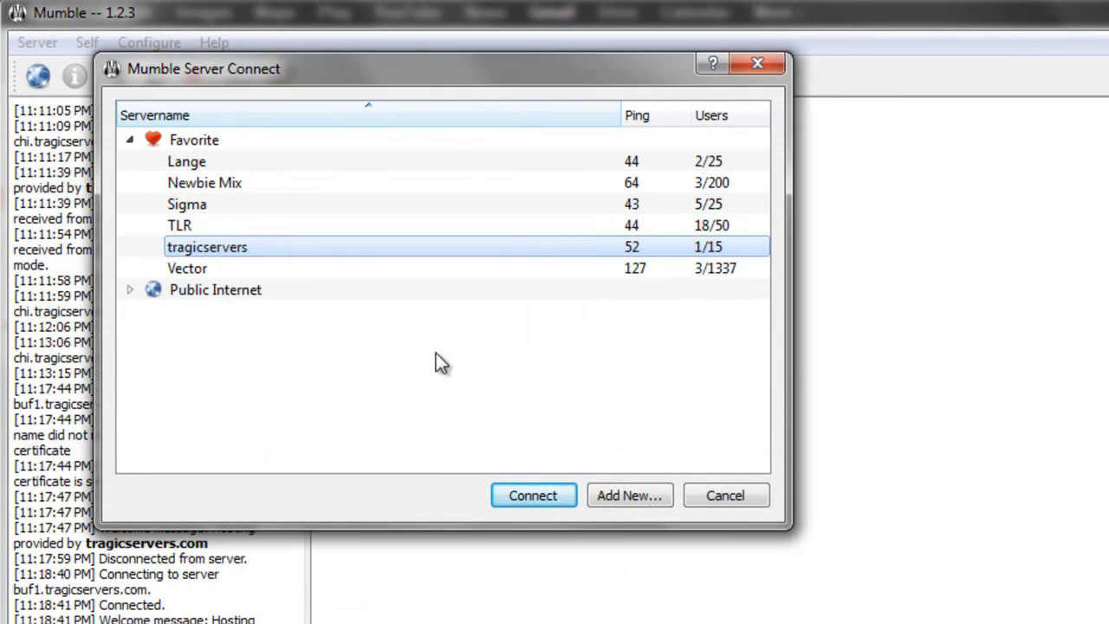
pyautogui.doubleClick(227, 248)
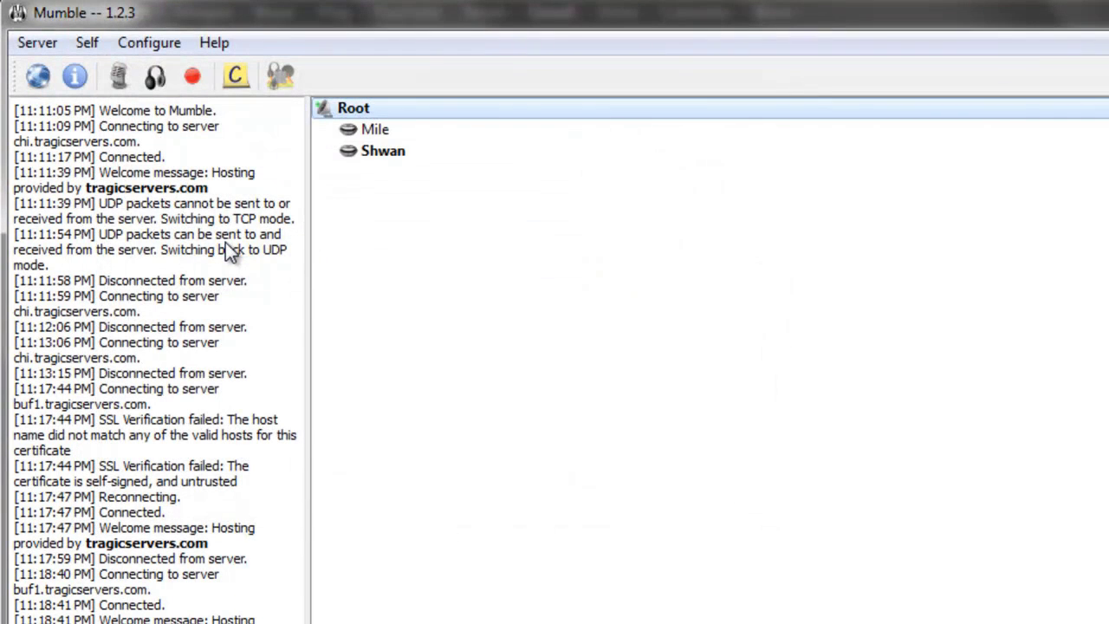
pyautogui.click(412, 150)
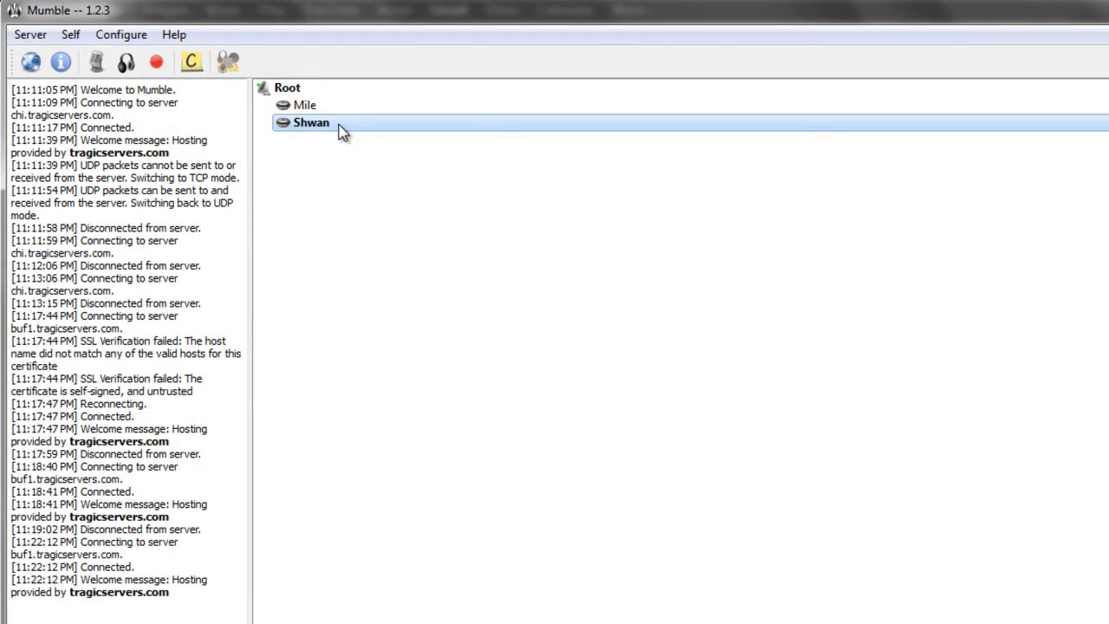
pyautogui.rightClick(343, 128)
pyautogui.click(424, 297)
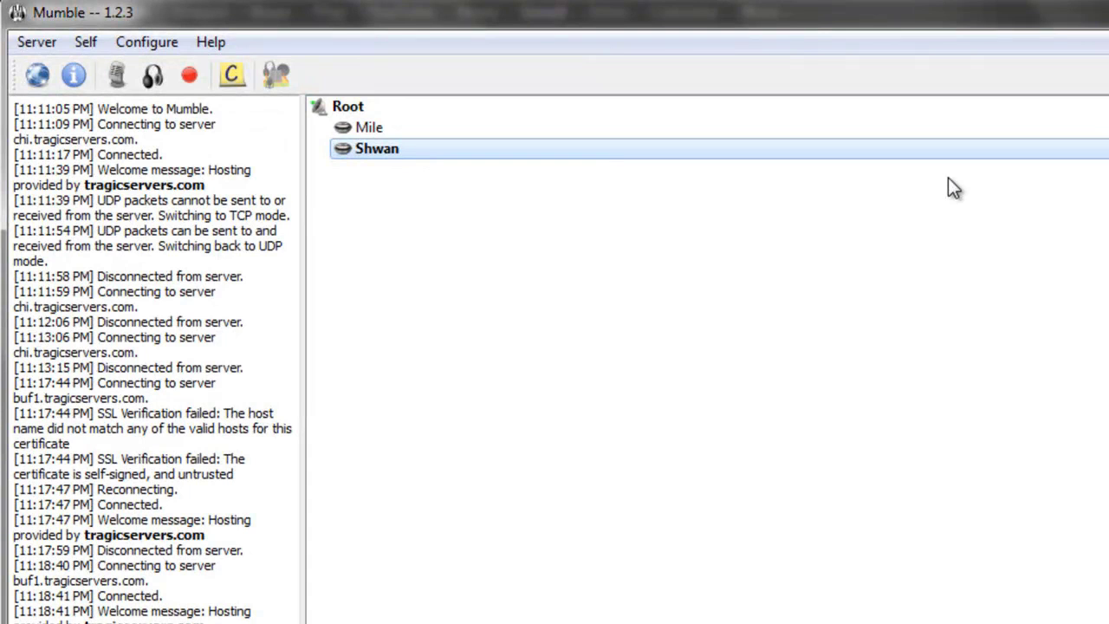
pyautogui.click(520, 131)
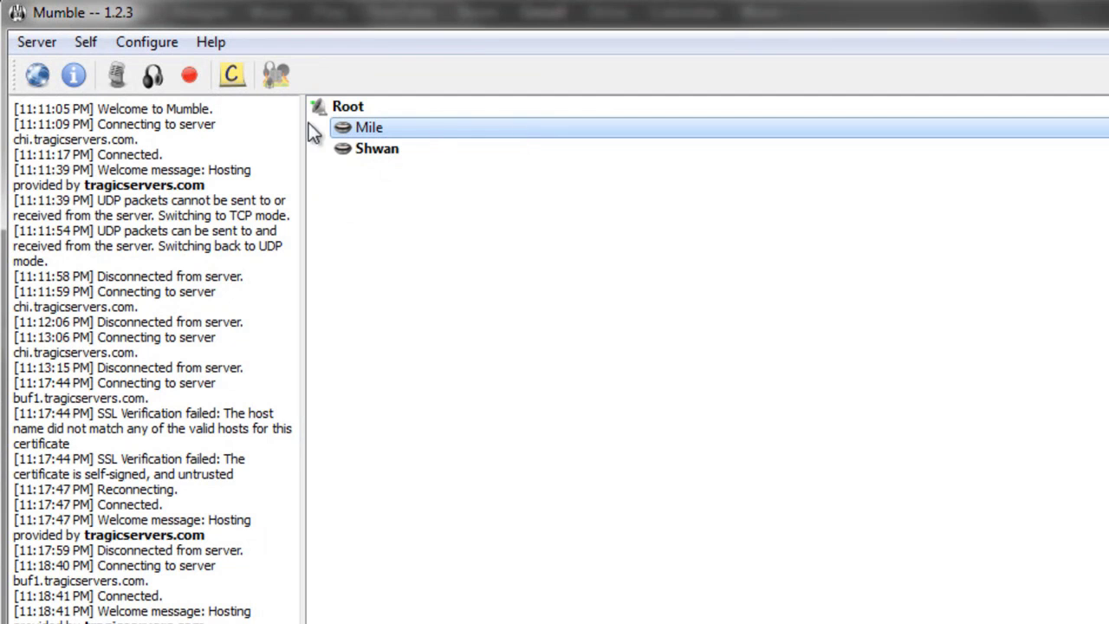
# Step: Disconnect from the server and open the tragicservers favourite's Edit Server form
pyautogui.click(38, 40)
pyautogui.click(57, 95)
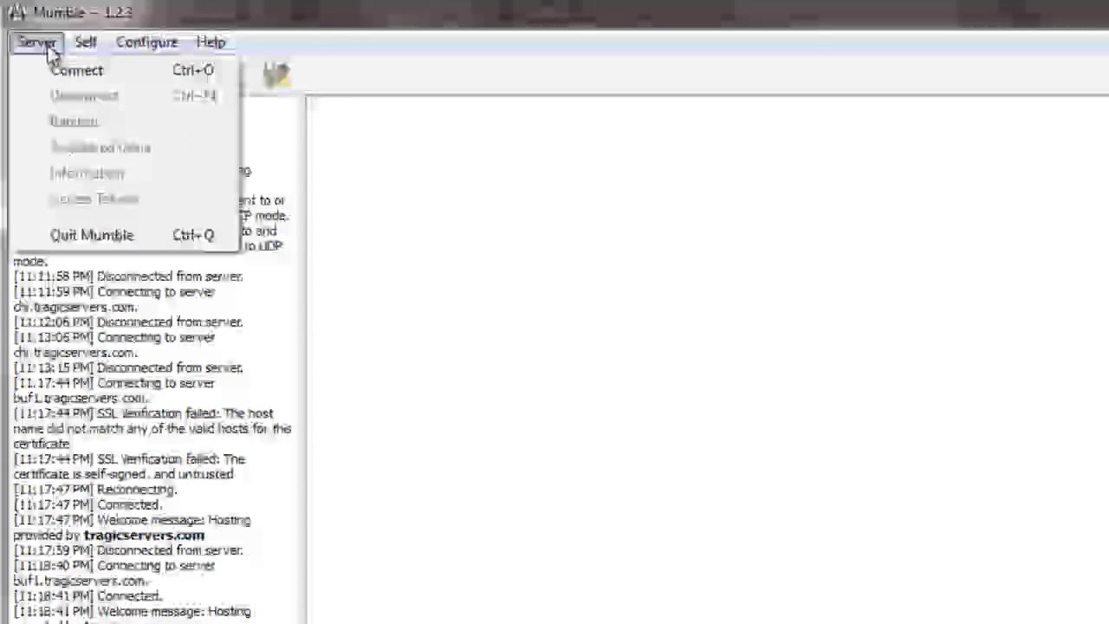
pyautogui.click(60, 70)
pyautogui.rightClick(305, 247)
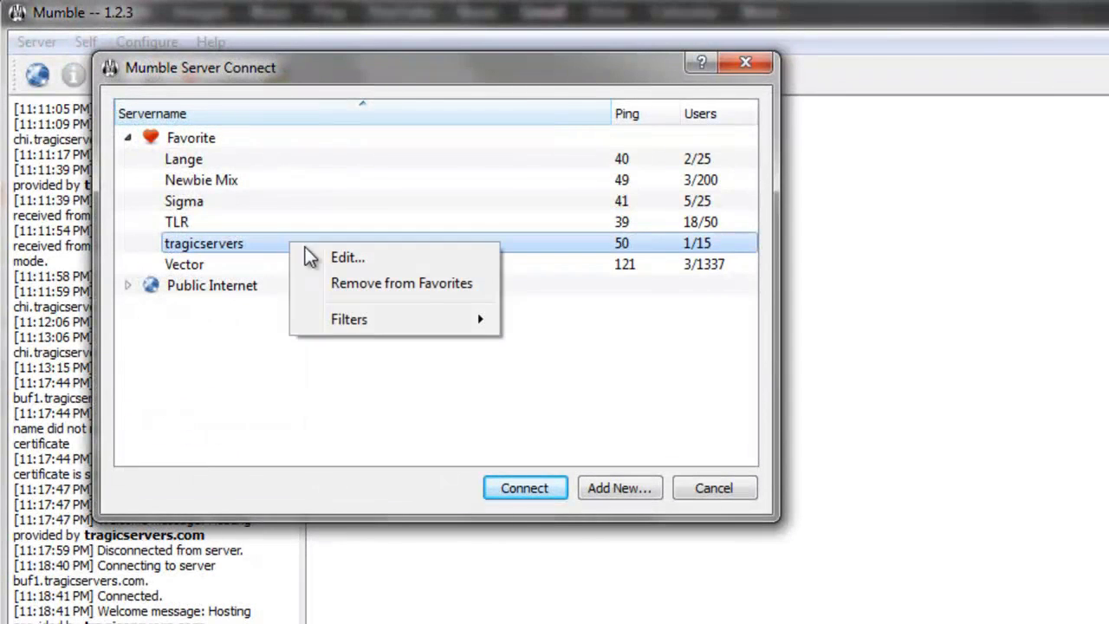
pyautogui.click(336, 253)
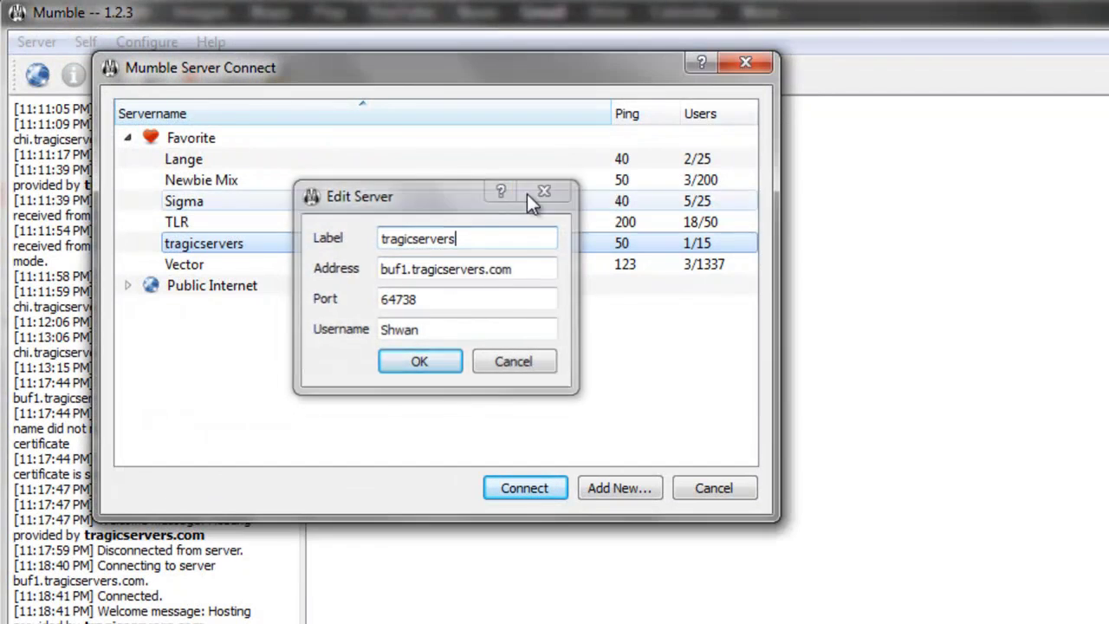
pyautogui.click(546, 190)
pyautogui.rightClick(280, 245)
pyautogui.click(323, 260)
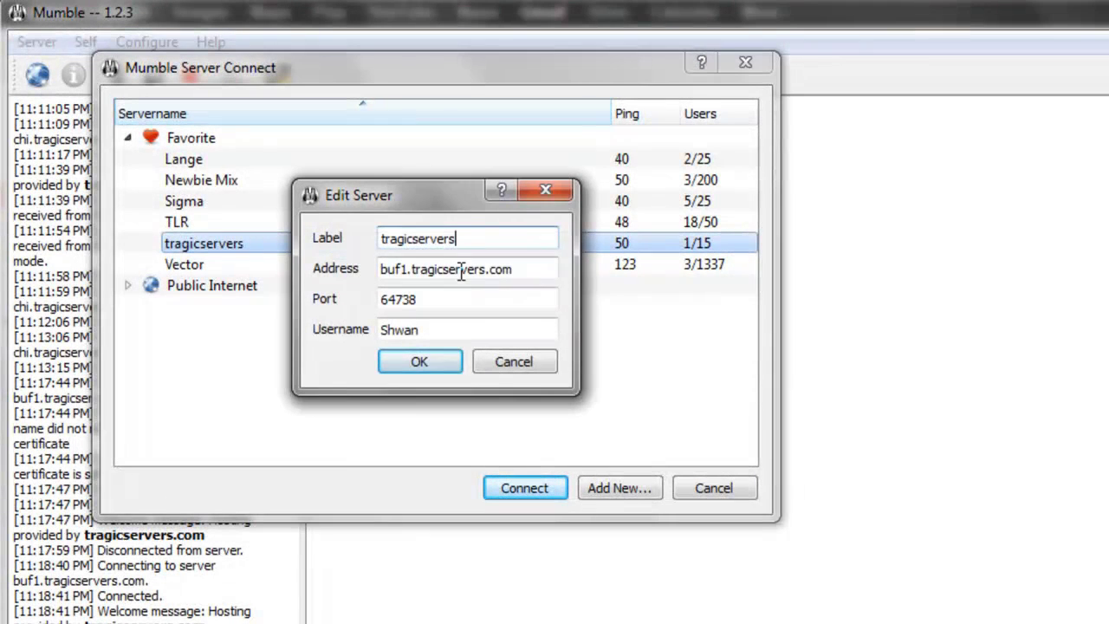
# Step: Set the username to SuperUser and paste the SuperUser password
pyautogui.click(467, 270)
pyautogui.click(459, 298)
pyautogui.doubleClick(439, 333)
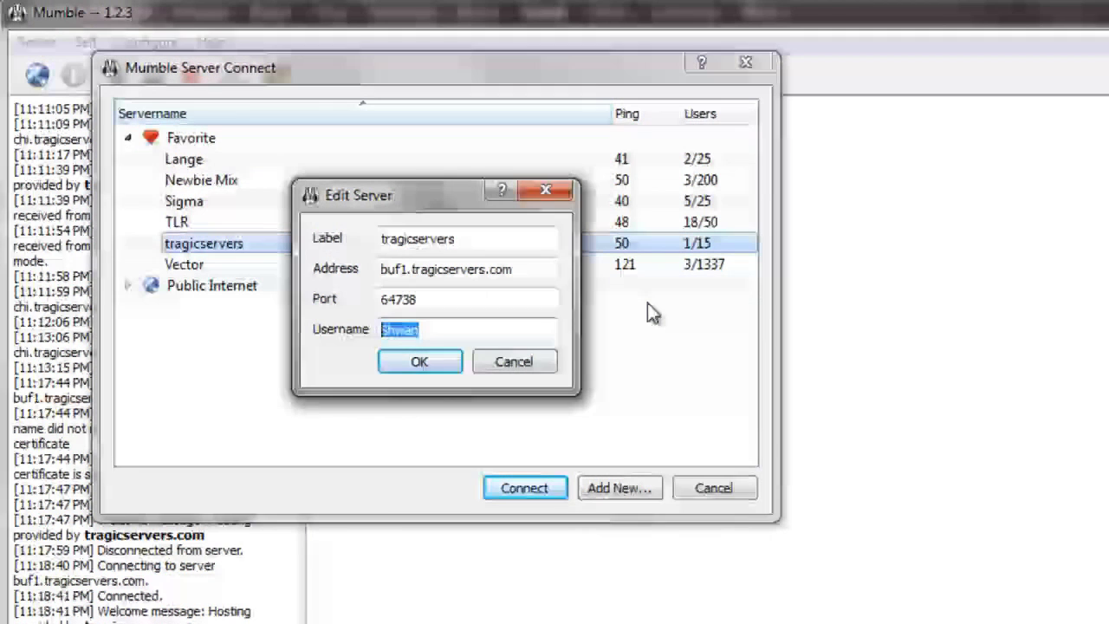
pyautogui.write('Super')
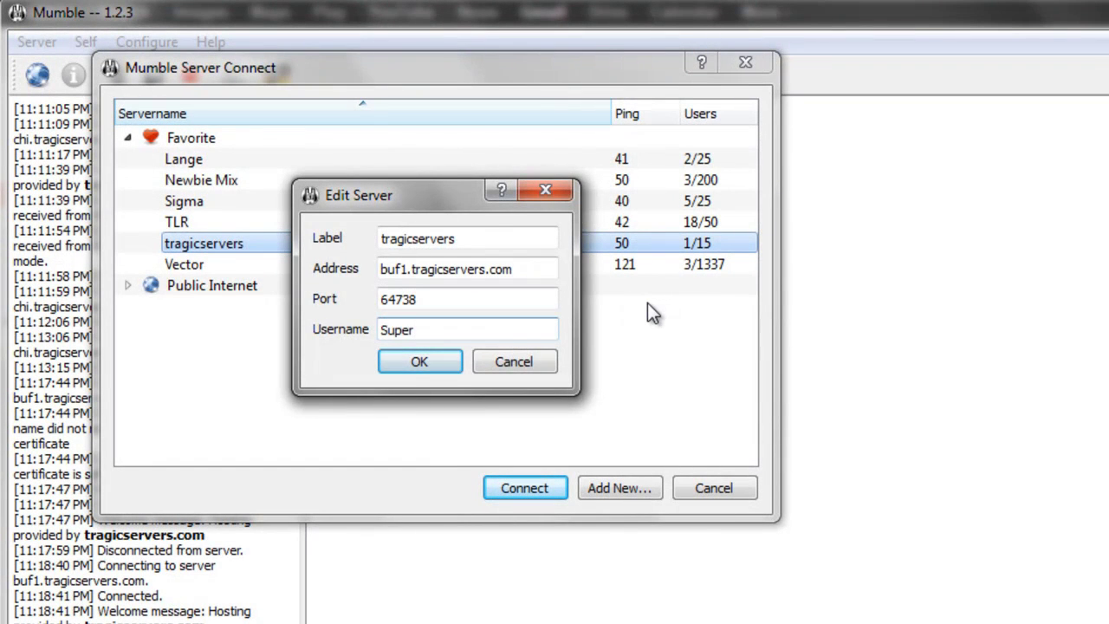
pyautogui.write('User')
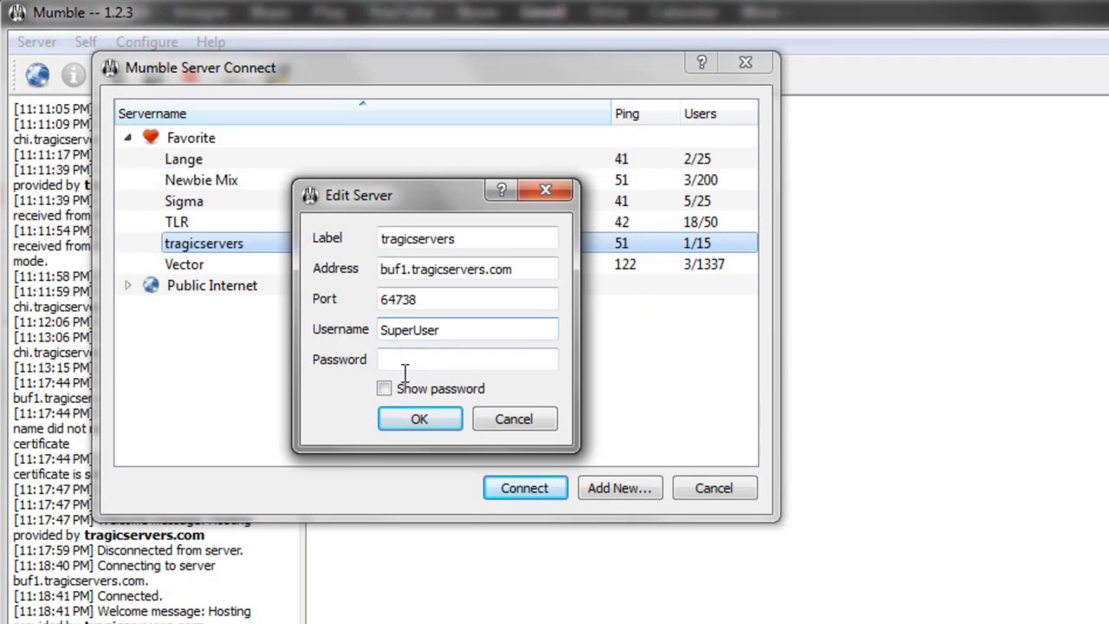
pyautogui.click(413, 358)
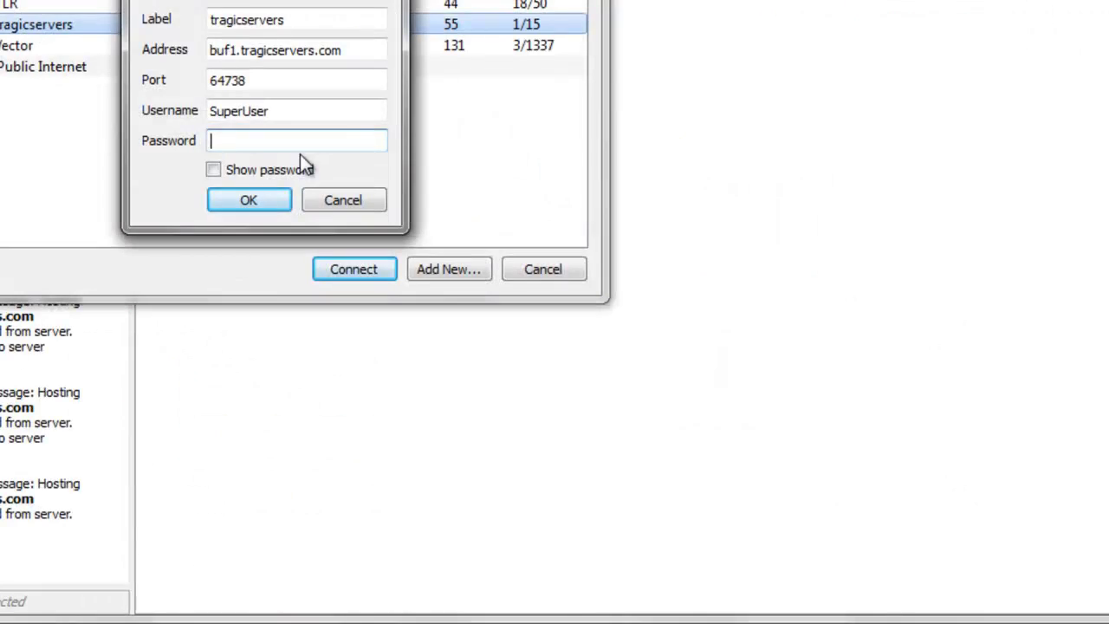
pyautogui.hotkey('ctrl', 'v')
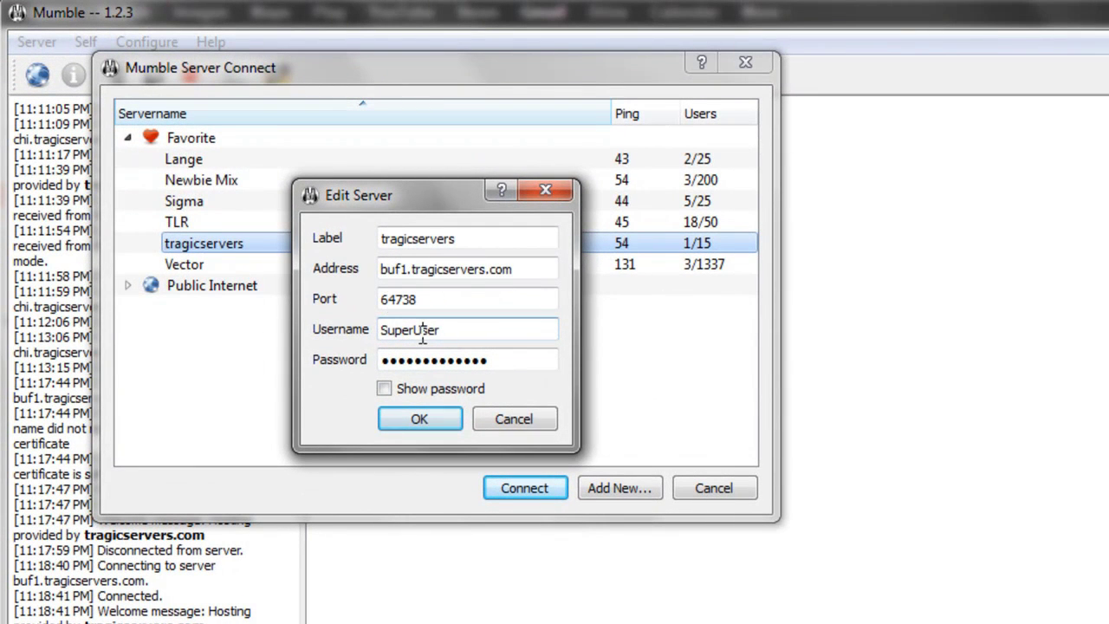
pyautogui.moveTo(495, 337); pyautogui.dragTo(275, 331)
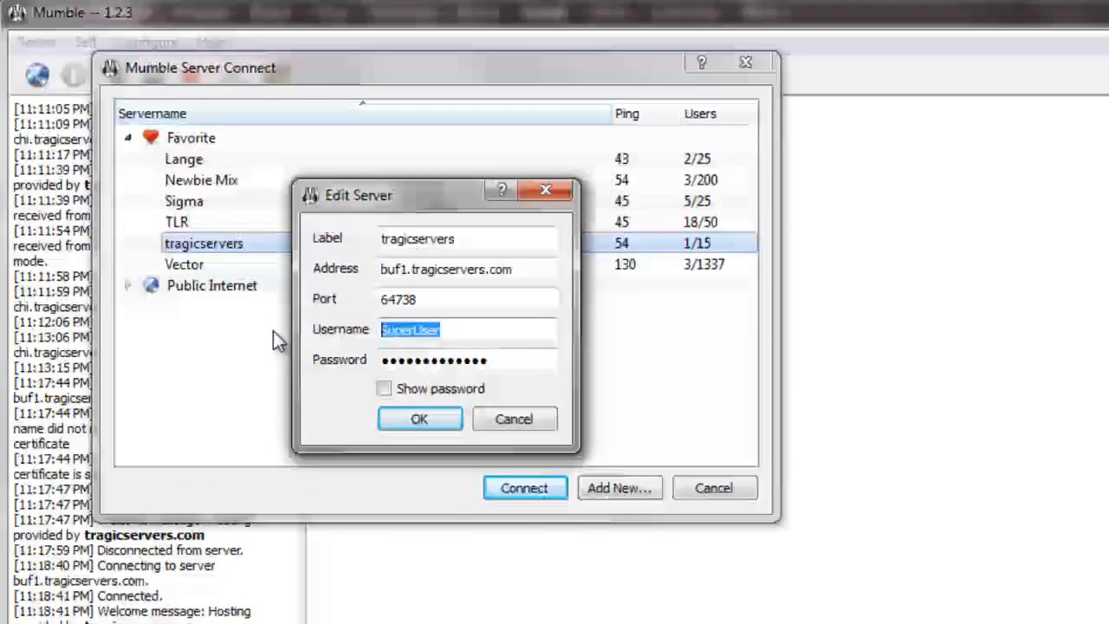
# Step: Clean up the address buf1.tragicservers.com and confirm port 64738
pyautogui.click(500, 240)
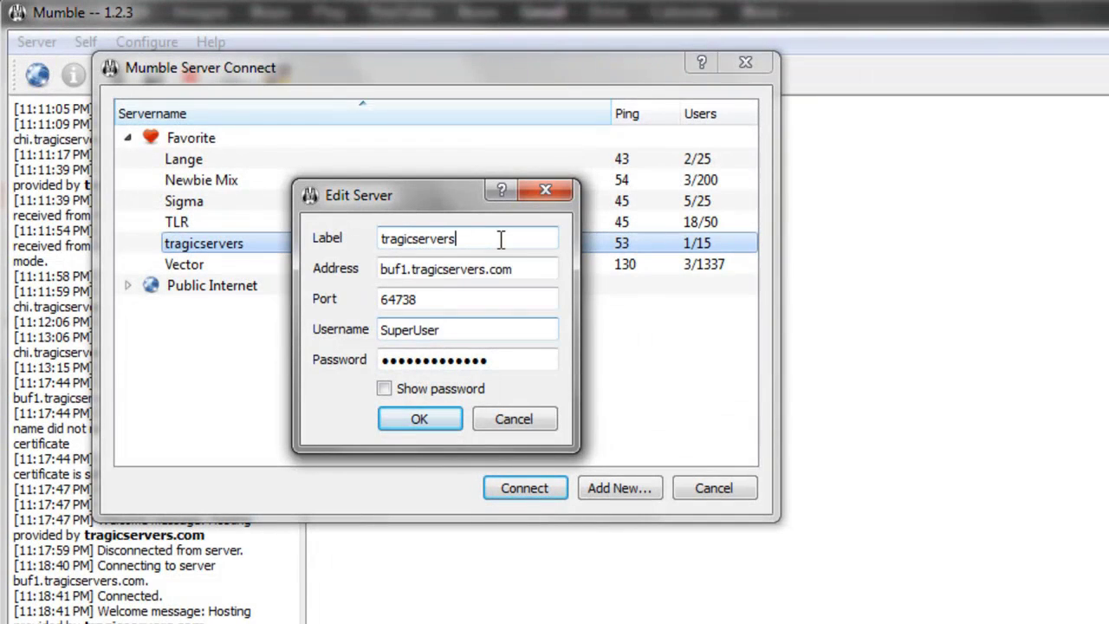
pyautogui.click(551, 265)
pyautogui.click(436, 299)
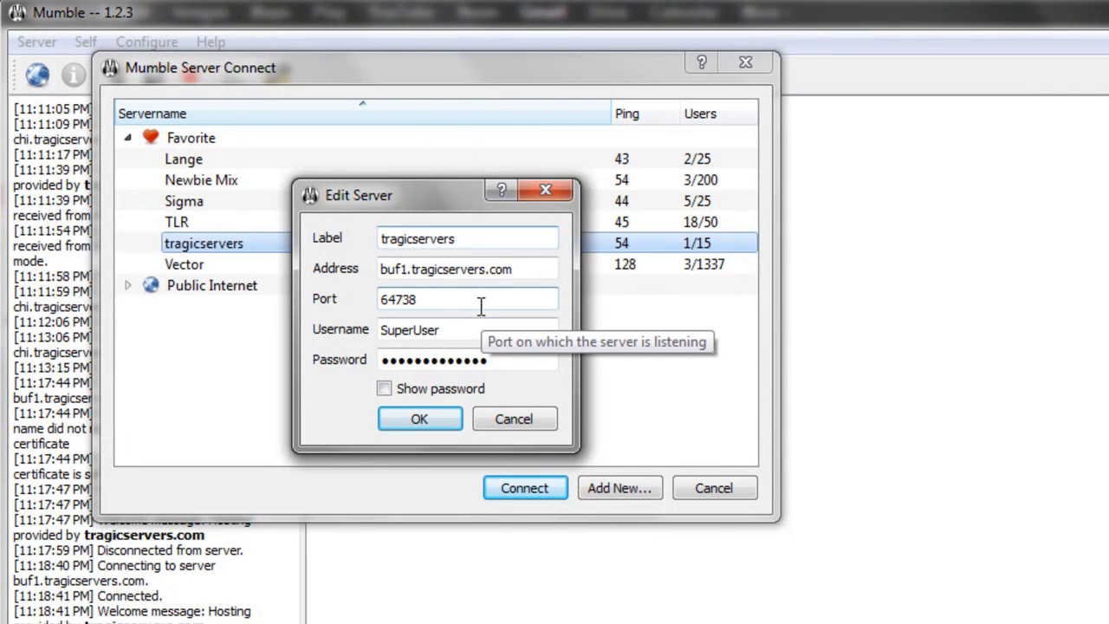
pyautogui.click(537, 270)
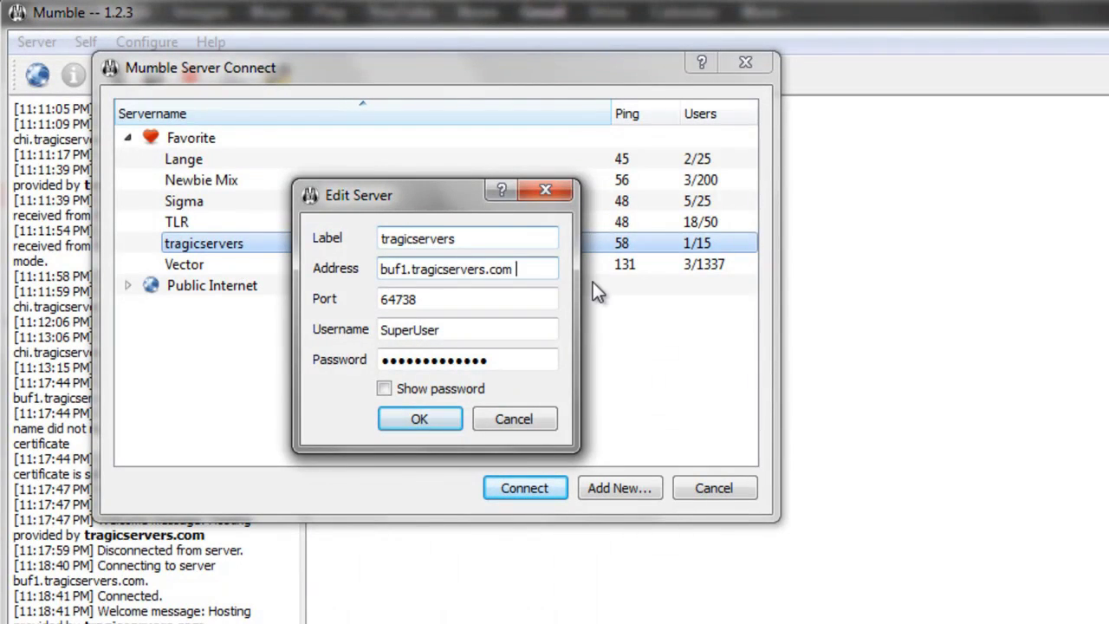
pyautogui.press('BackSpace')
pyautogui.press('BackSpace')
pyautogui.write('m')
pyautogui.tripleClick(537, 268)
pyautogui.click(537, 268)
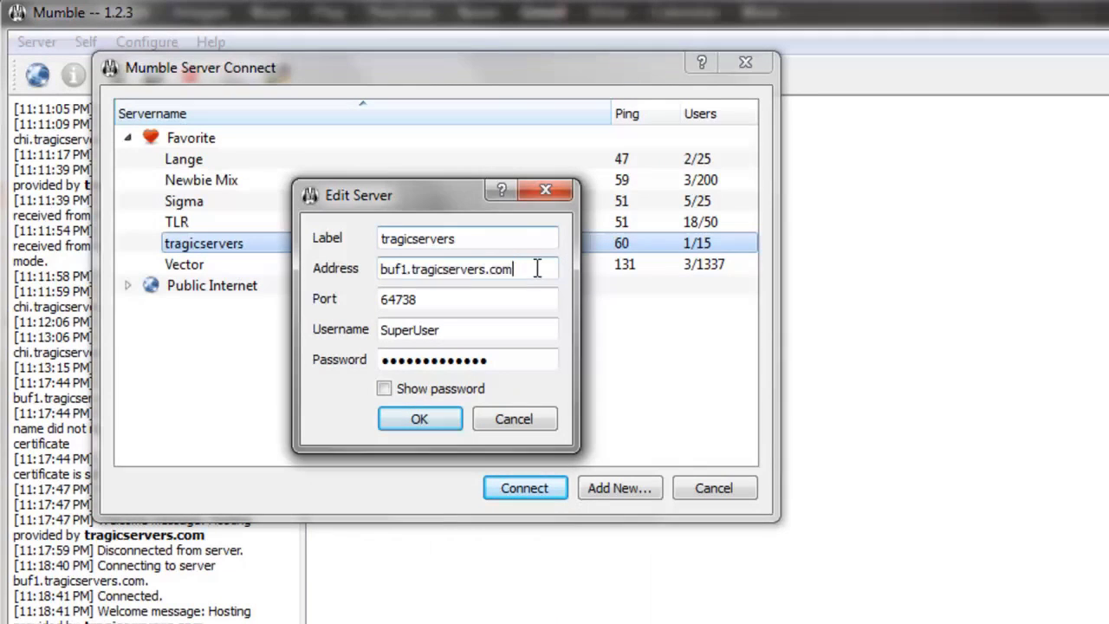
pyautogui.click(481, 295)
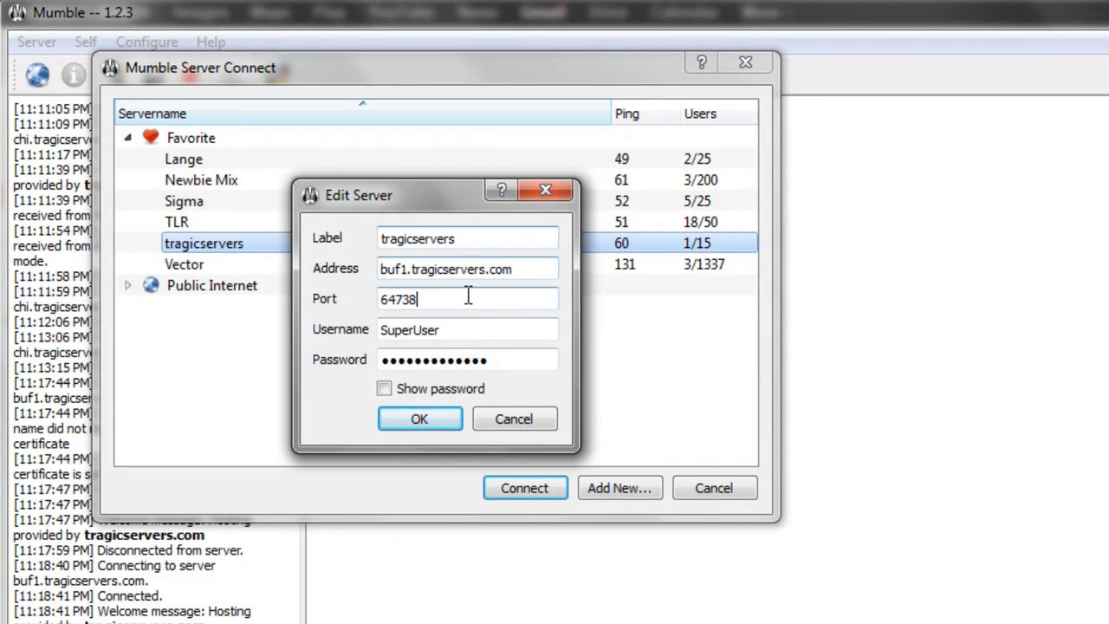
# Step: Save the favourite and connect to tragicservers as SuperUser, then select the Root channel
pyautogui.click(419, 422)
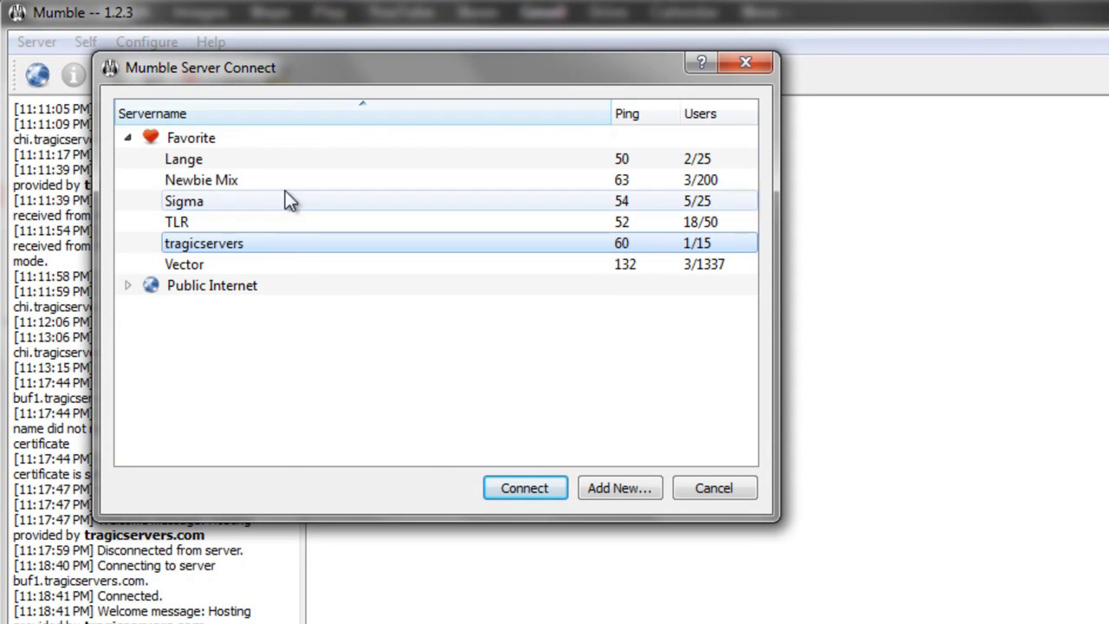
pyautogui.doubleClick(309, 243)
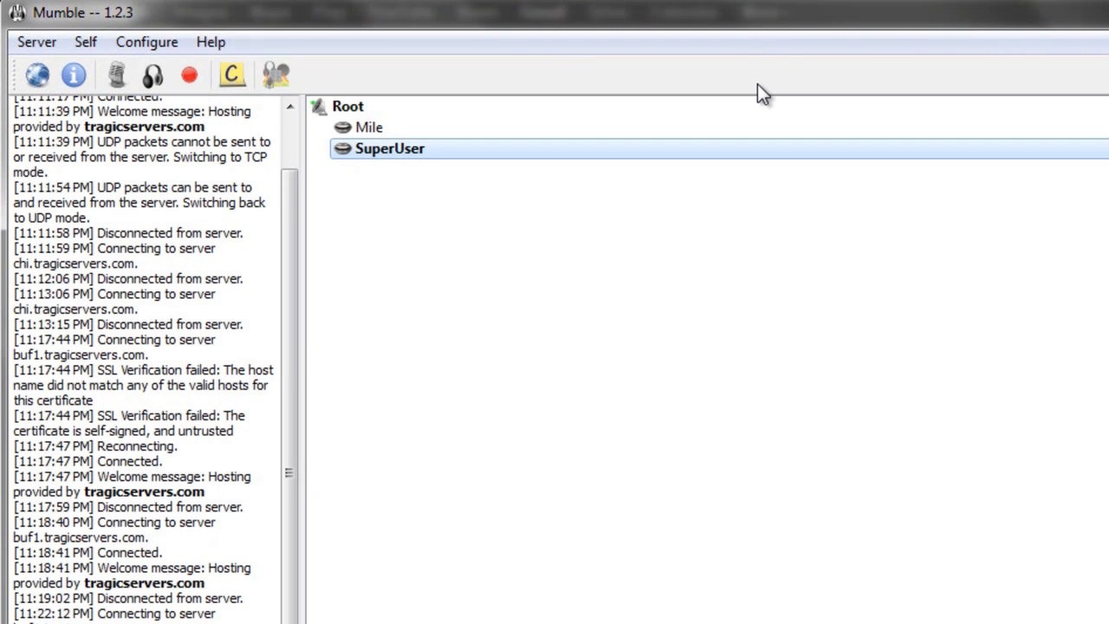
pyautogui.click(404, 105)
pyautogui.rightClick(405, 107)
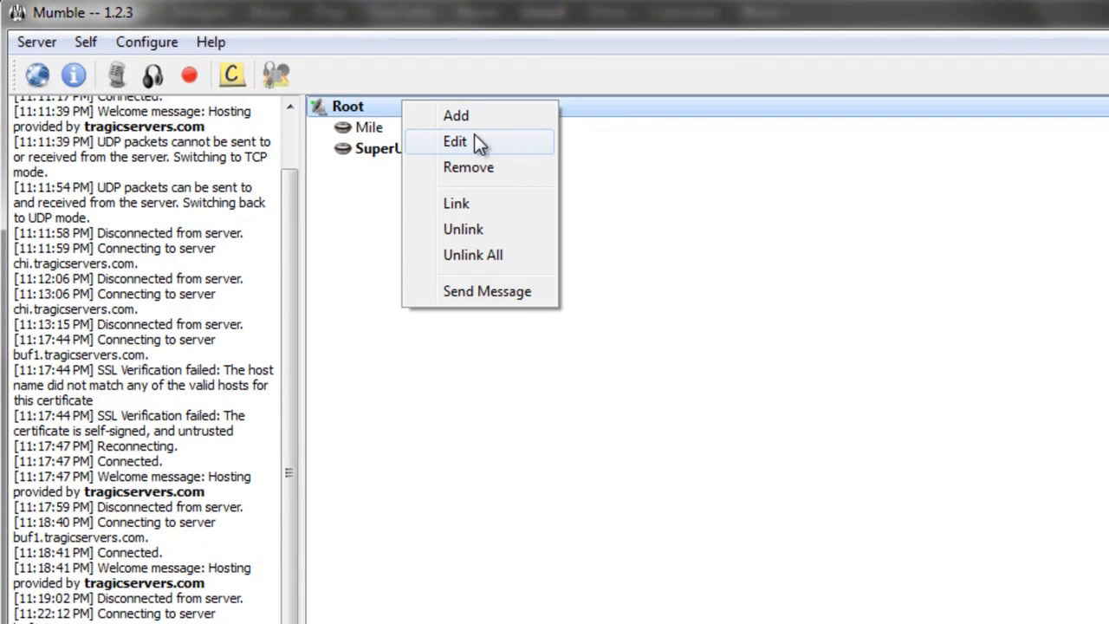
# Step: Open the Root channel's group settings and choose the admin group
pyautogui.click(529, 139)
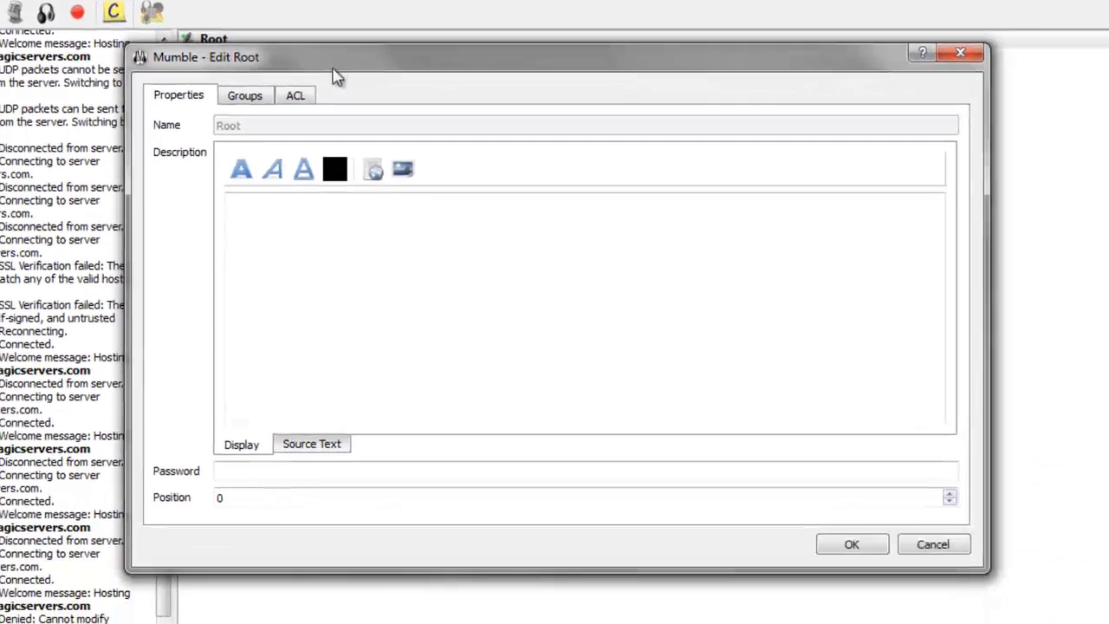
pyautogui.moveTo(280, 58); pyautogui.dragTo(286, 83)
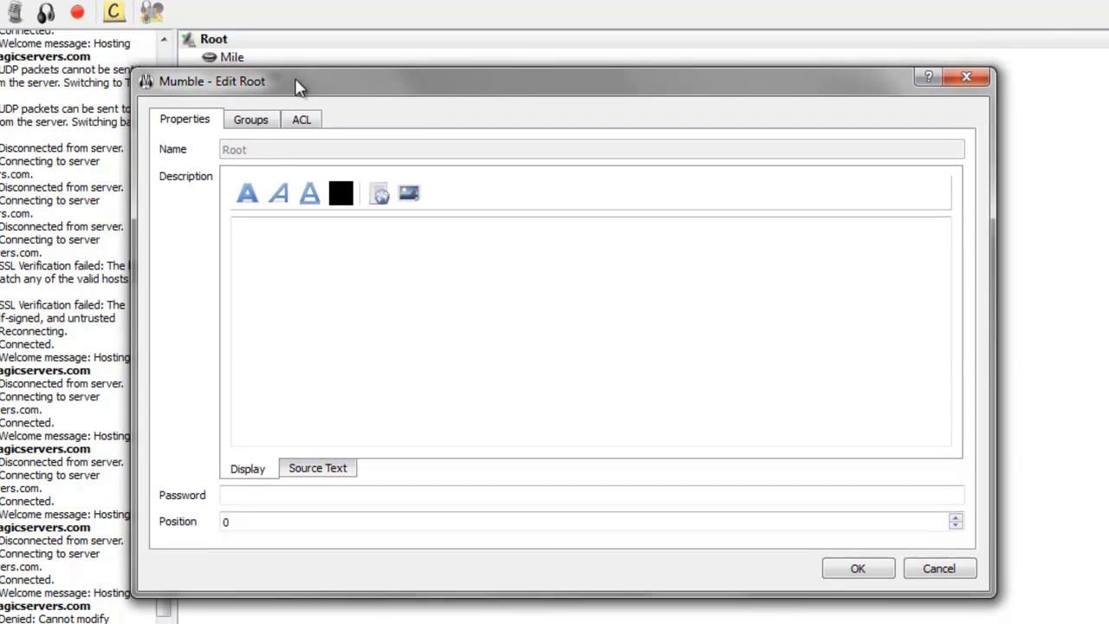
pyautogui.click(963, 76)
pyautogui.rightClick(243, 42)
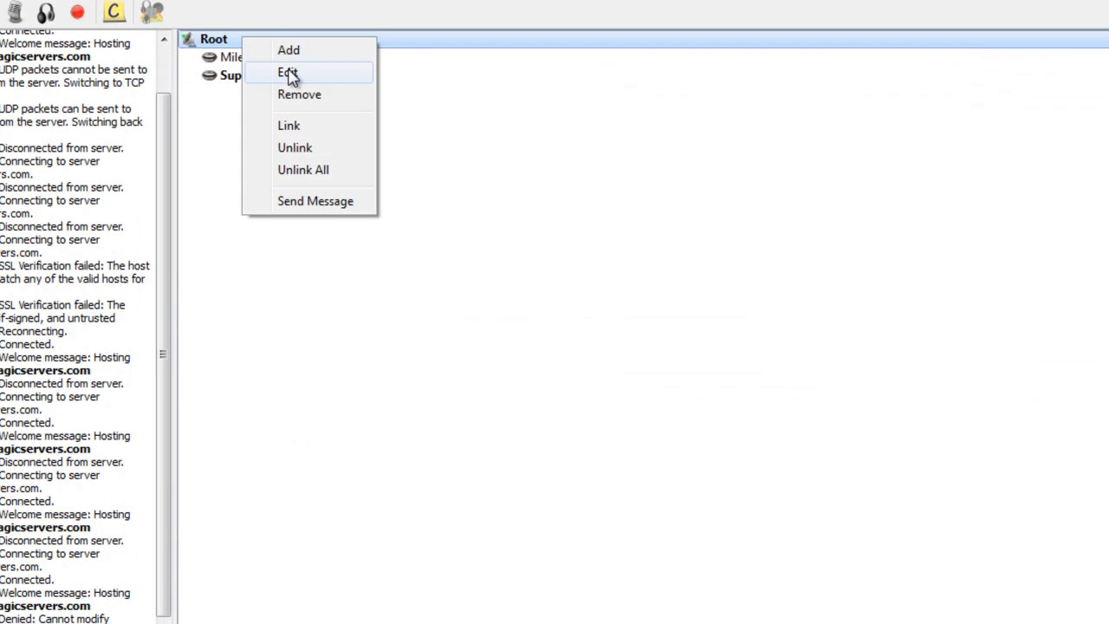
pyautogui.click(290, 75)
pyautogui.click(249, 96)
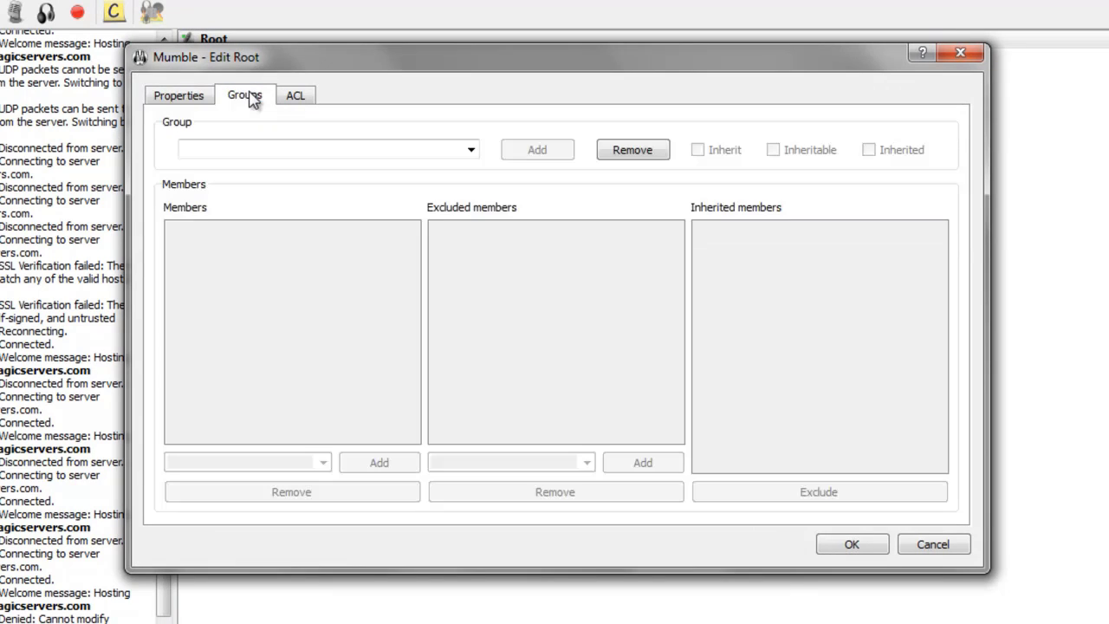
pyautogui.click(470, 149)
pyautogui.click(420, 161)
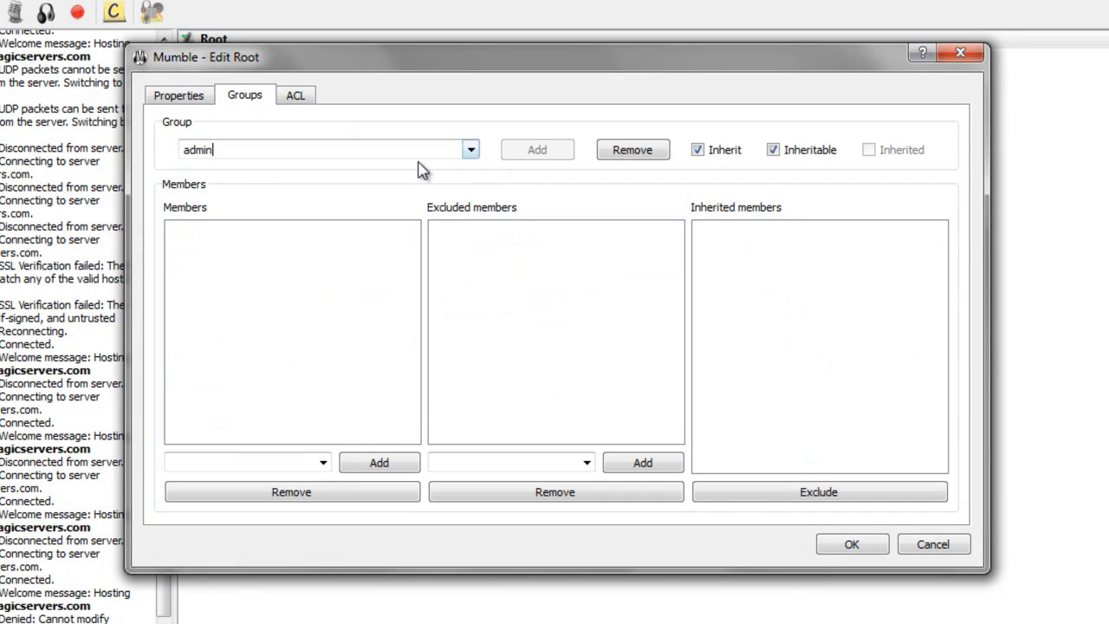
# Step: Add the original registered username as an admin group member and save
pyautogui.click(303, 461)
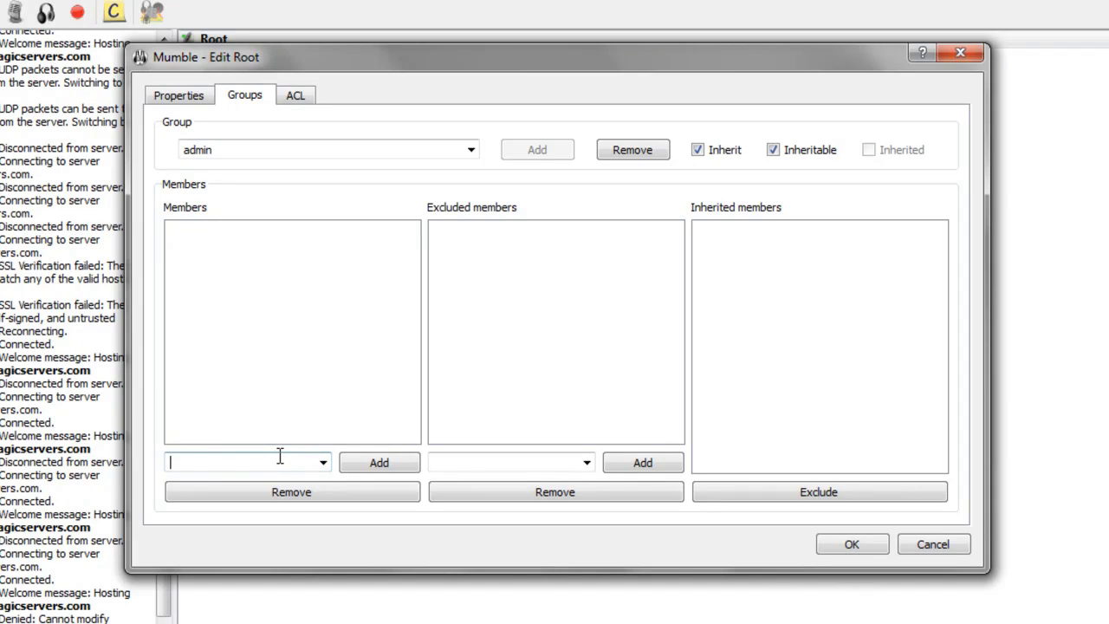
pyautogui.write('Shwan')
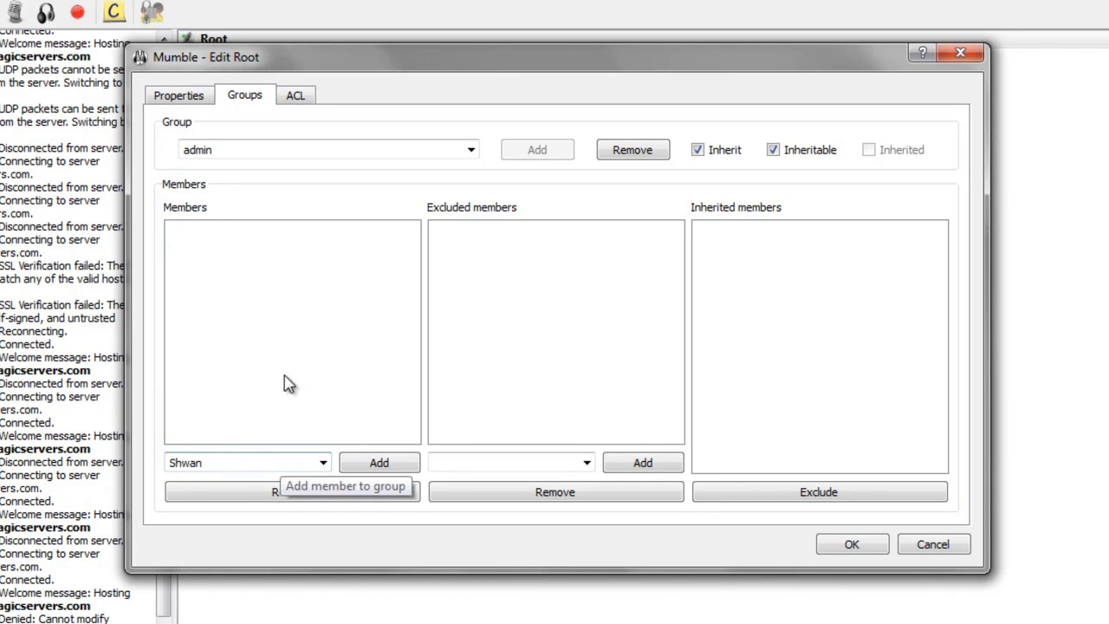
pyautogui.click(385, 462)
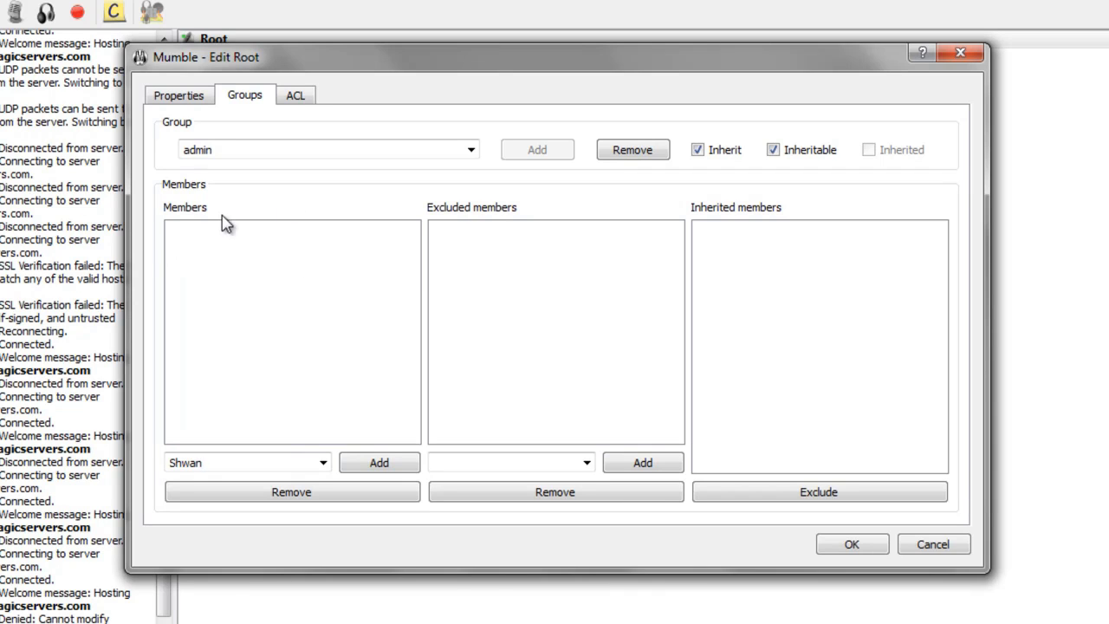
pyautogui.click(387, 457)
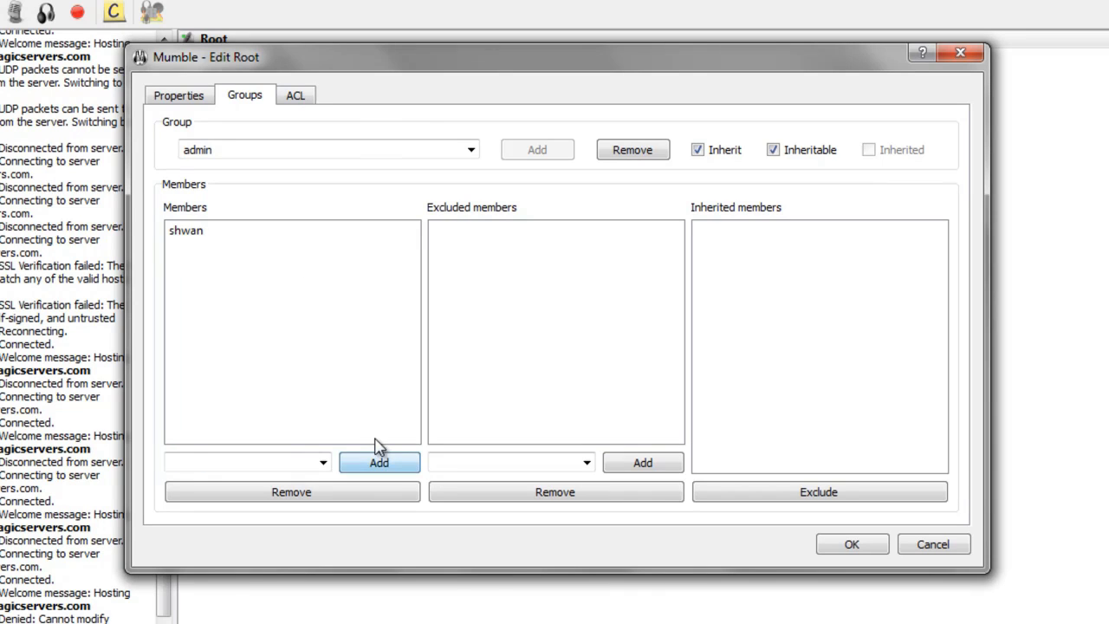
pyautogui.click(220, 233)
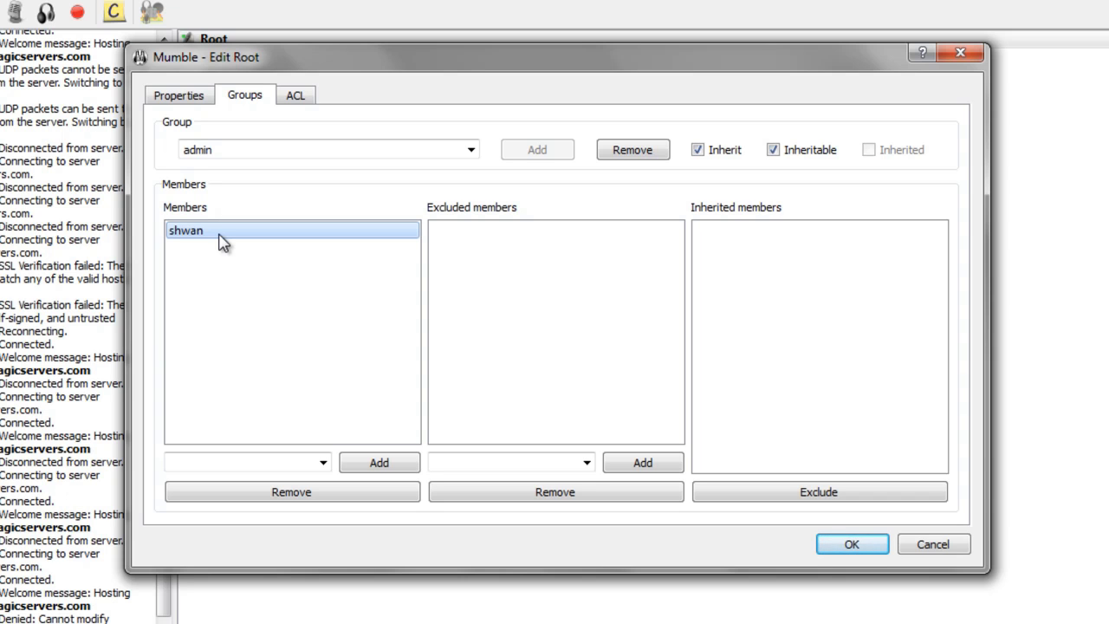
pyautogui.click(878, 545)
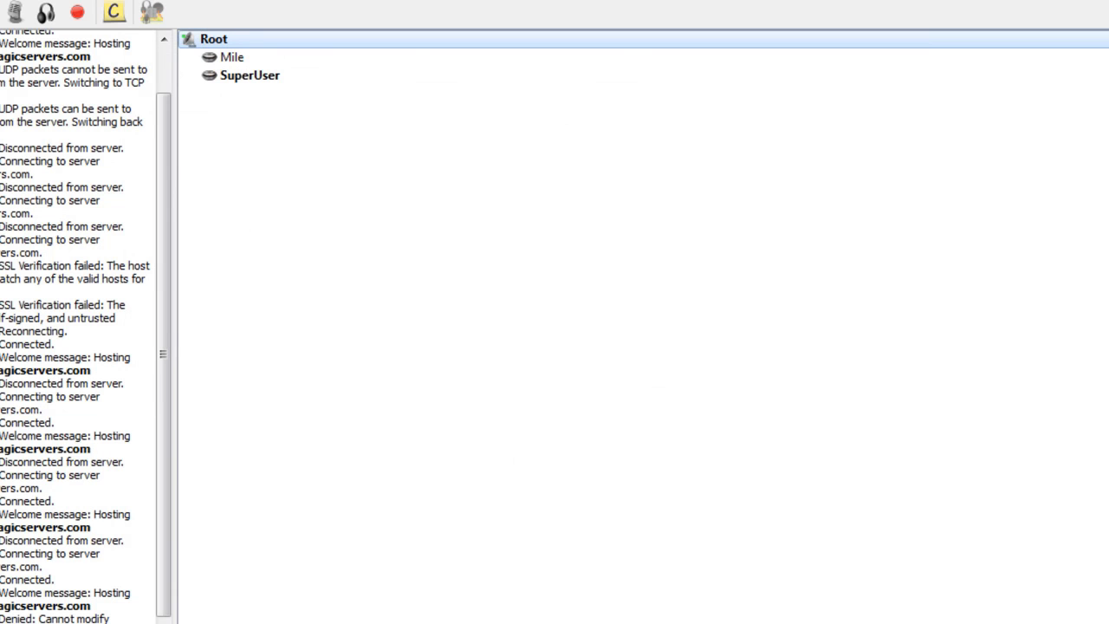
# Step: Disconnect and open the saved tragicservers entry for editing
pyautogui.hotkey('alt', 's')
pyautogui.press('d')
pyautogui.hotkey('alt', 's')
pyautogui.press('c')
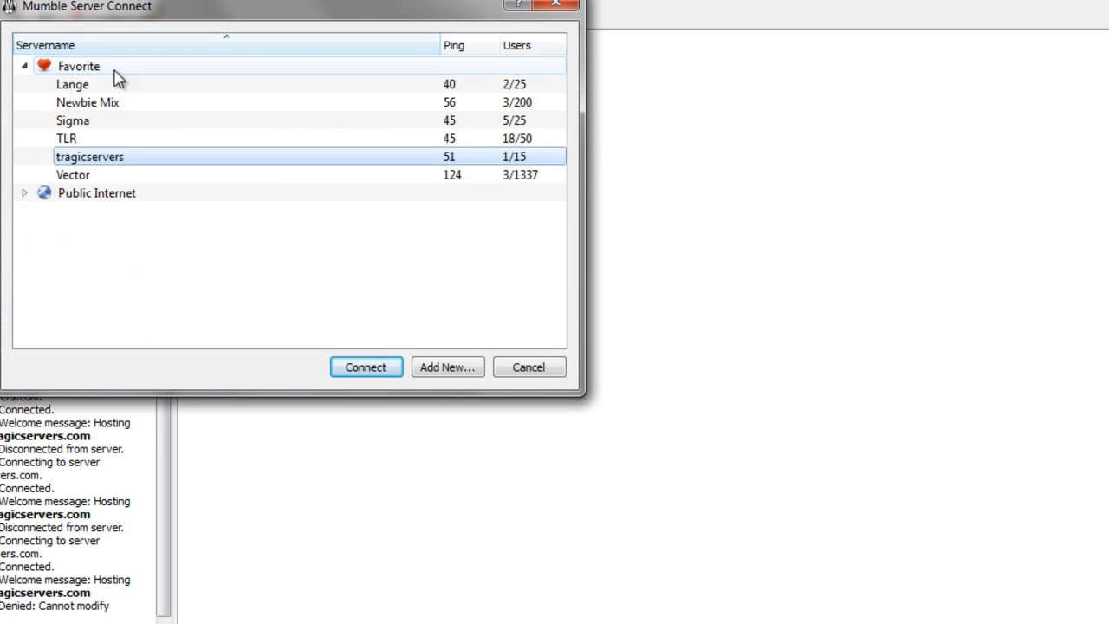
pyautogui.rightClick(122, 162)
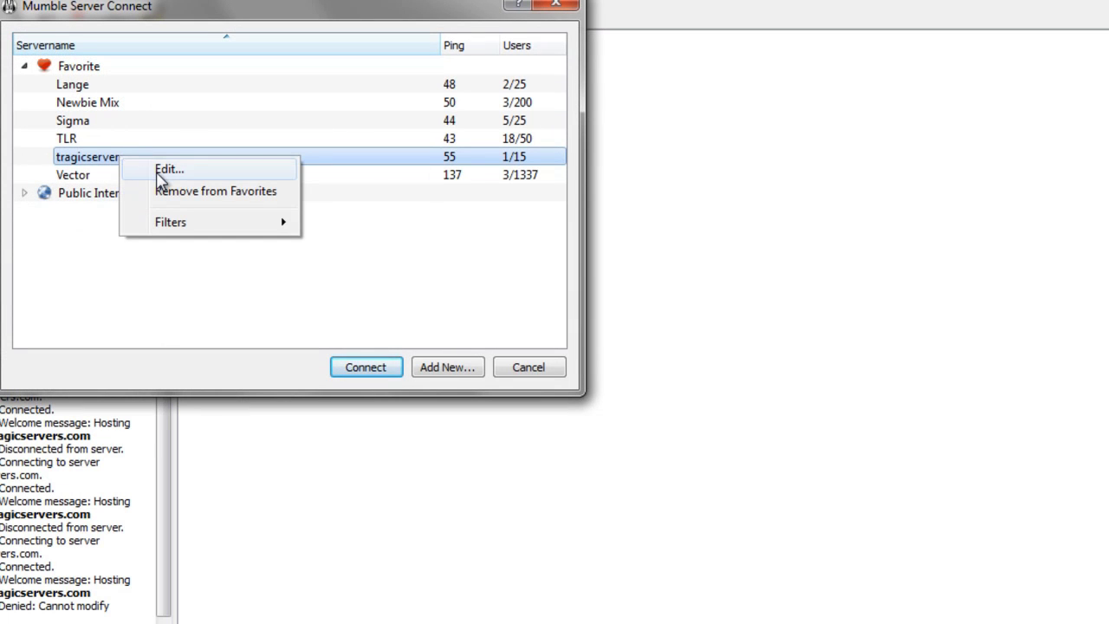
pyautogui.click(170, 170)
# Step: Replace SuperUser with the personal username, save, and reconnect to tragicservers
pyautogui.doubleClick(293, 212)
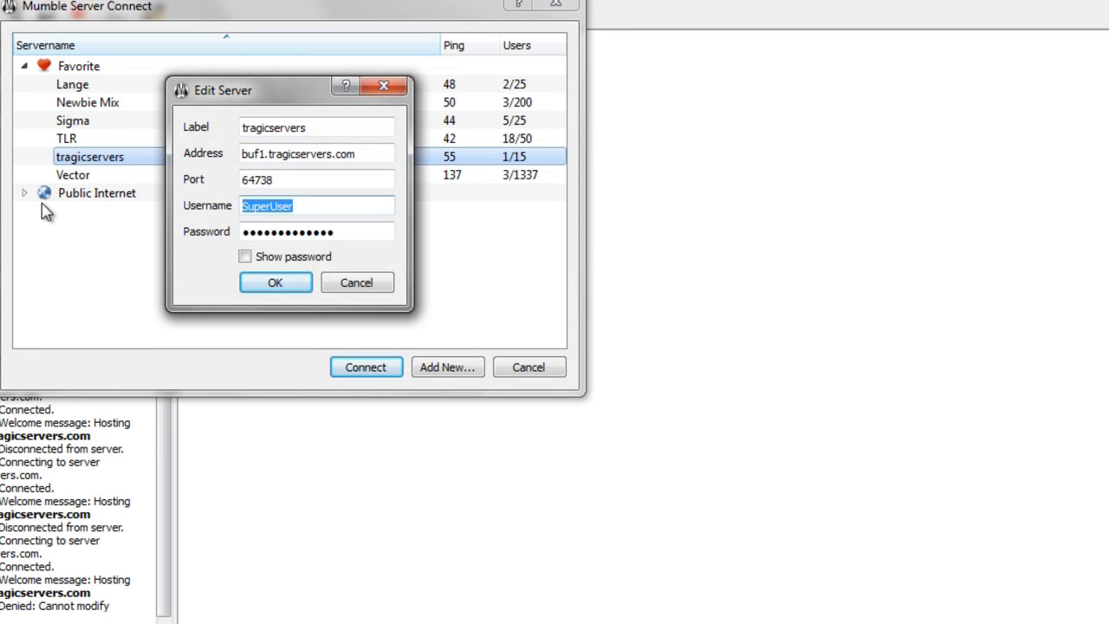
pyautogui.write('Shwan')
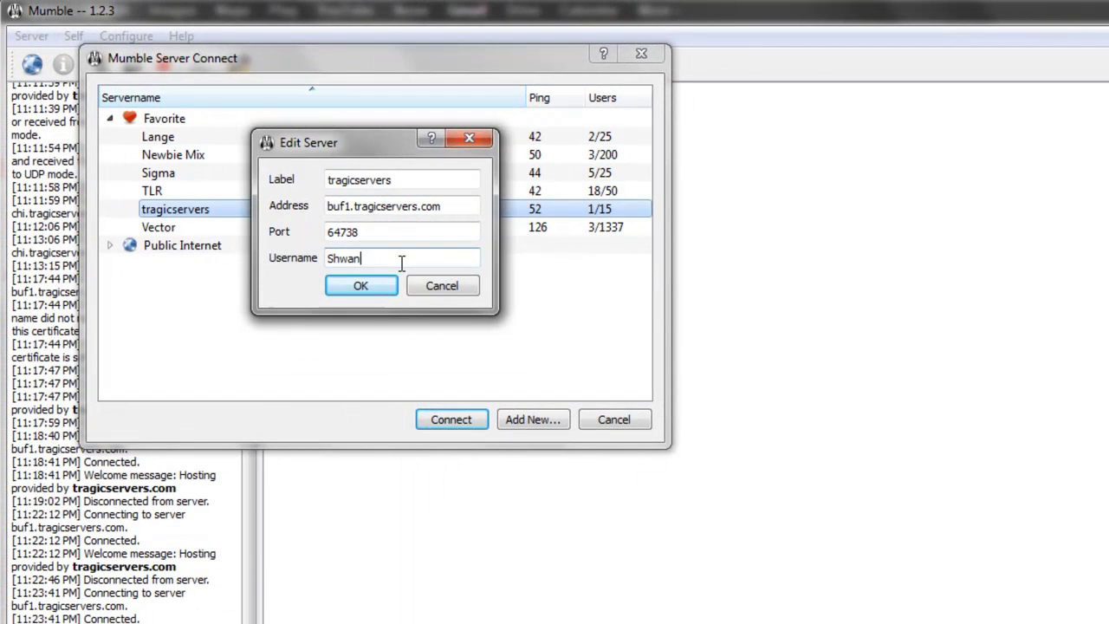
pyautogui.click(376, 284)
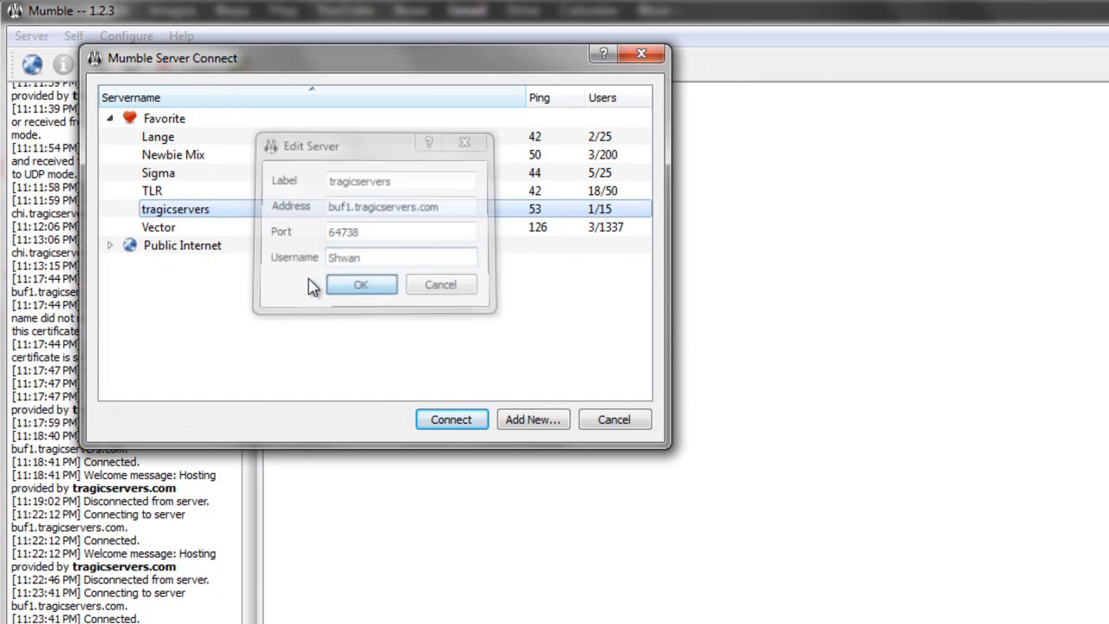
pyautogui.doubleClick(216, 211)
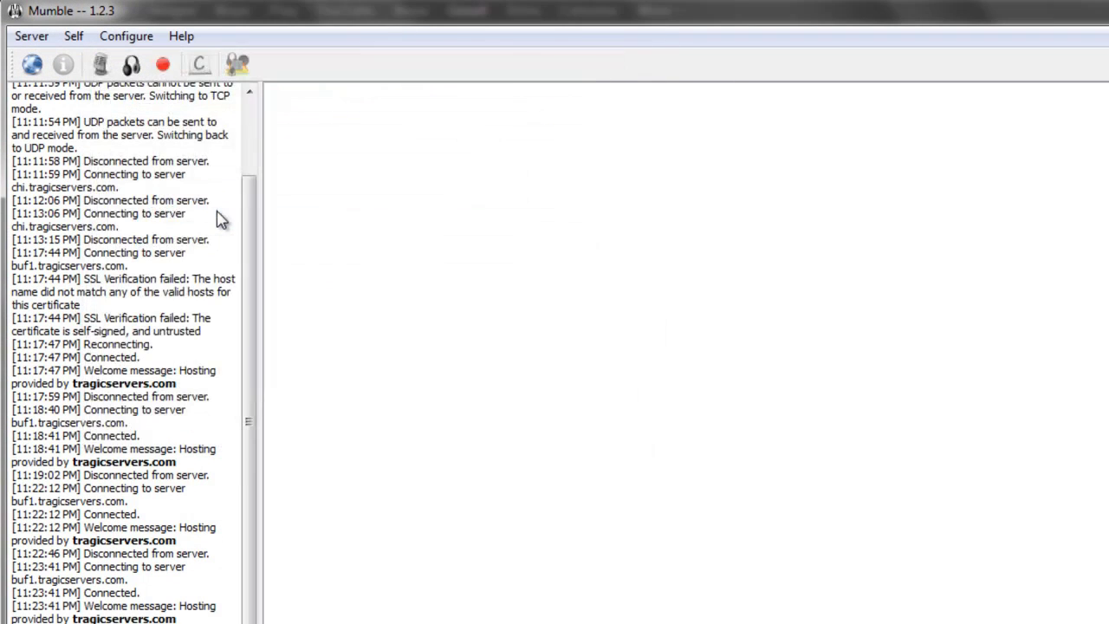
pyautogui.click(338, 138)
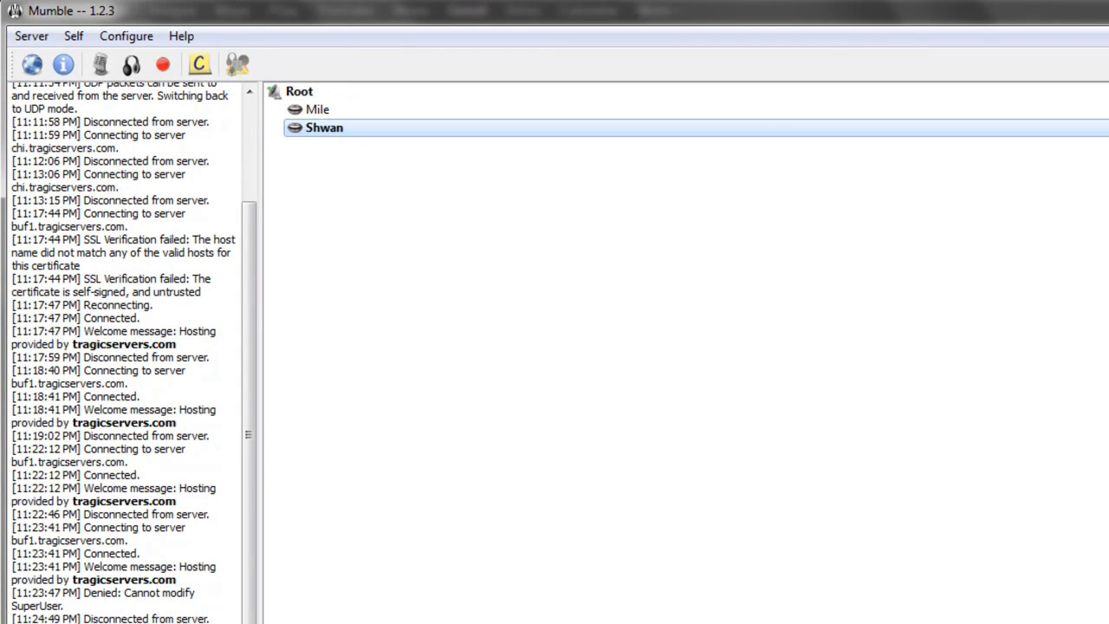
pyautogui.click(31, 35)
pyautogui.click(98, 132)
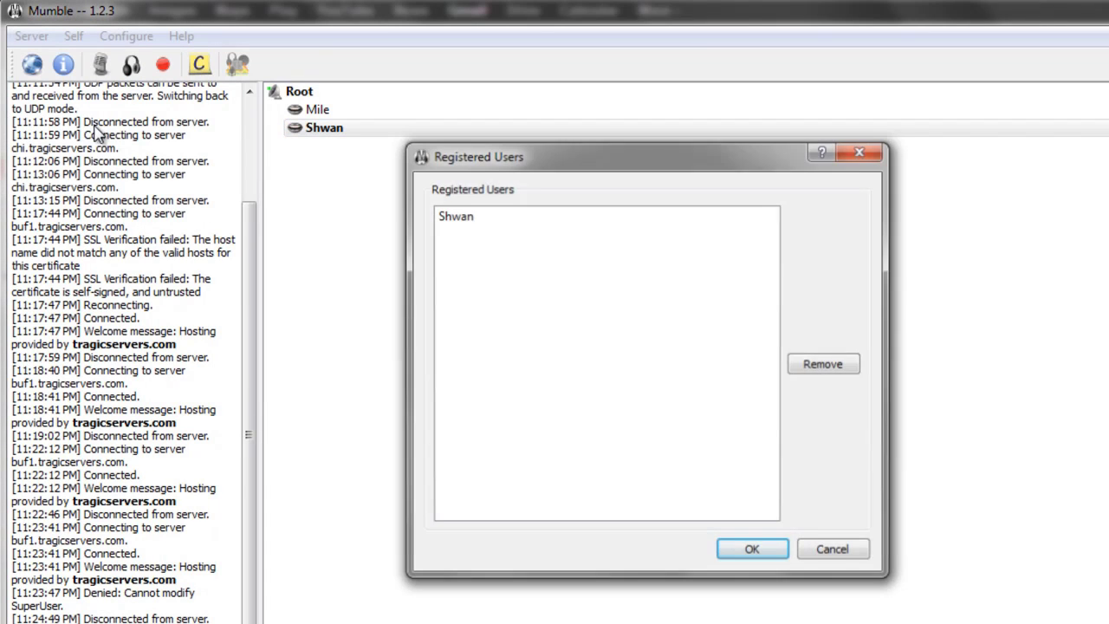
pyautogui.moveTo(577, 164); pyautogui.dragTo(808, 145)
pyautogui.click(664, 197)
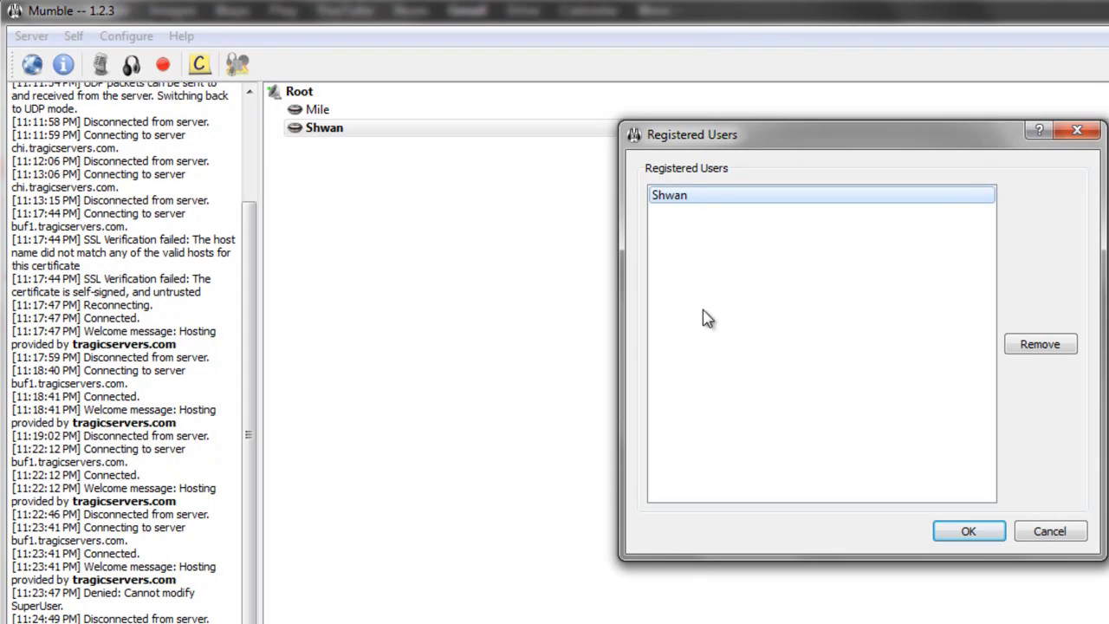
pyautogui.moveTo(822, 139); pyautogui.dragTo(614, 144)
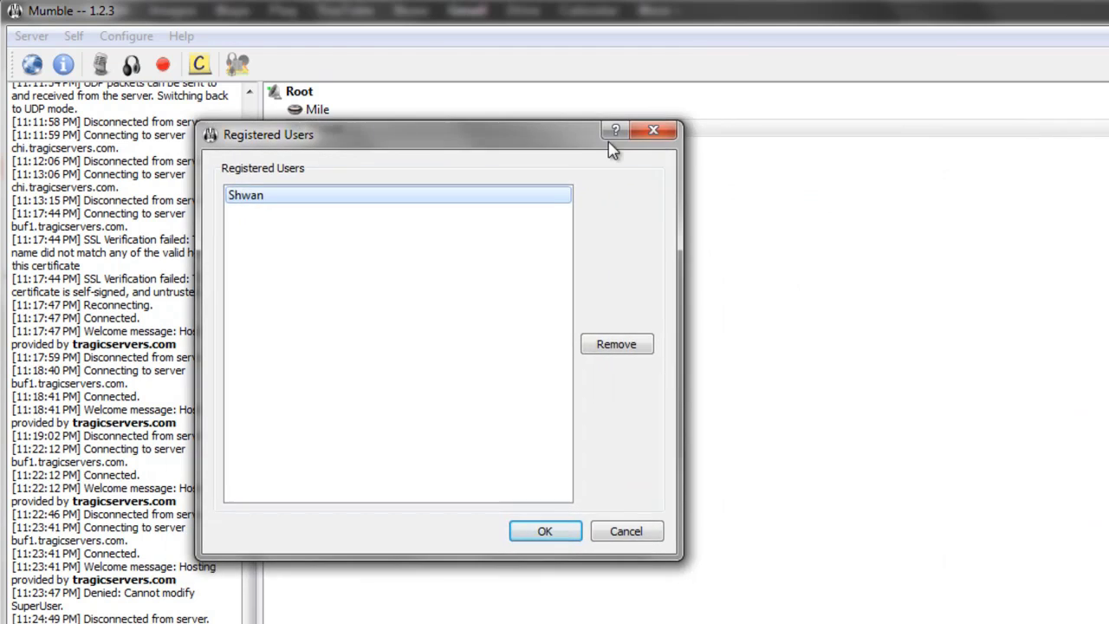
pyautogui.click(637, 130)
pyautogui.click(31, 36)
pyautogui.click(95, 128)
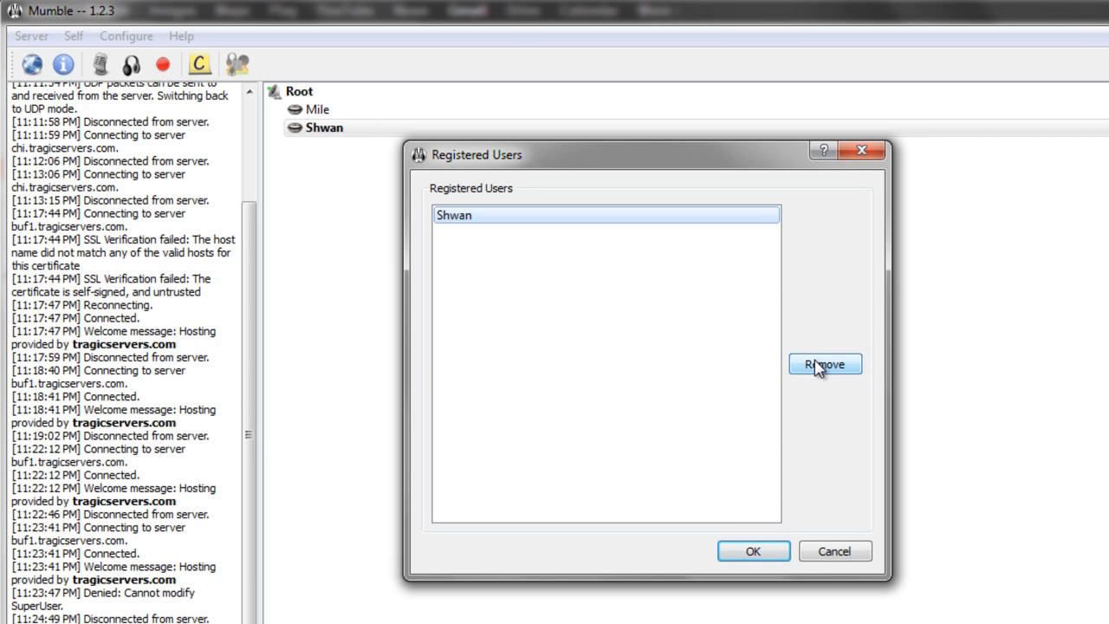
pyautogui.click(867, 150)
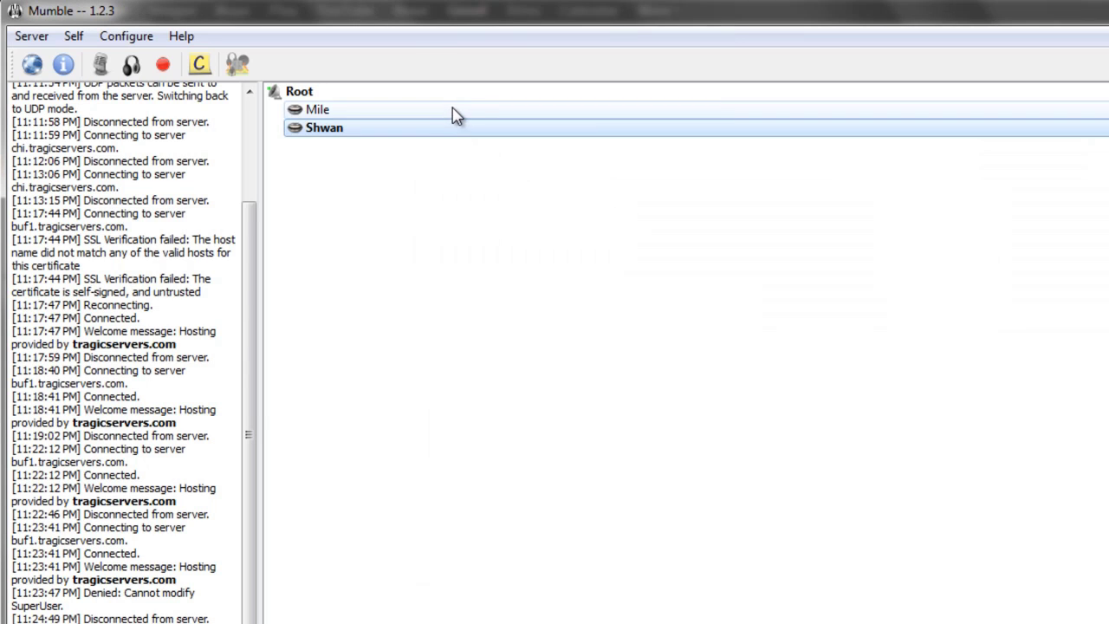
pyautogui.click(382, 94)
pyautogui.rightClick(386, 102)
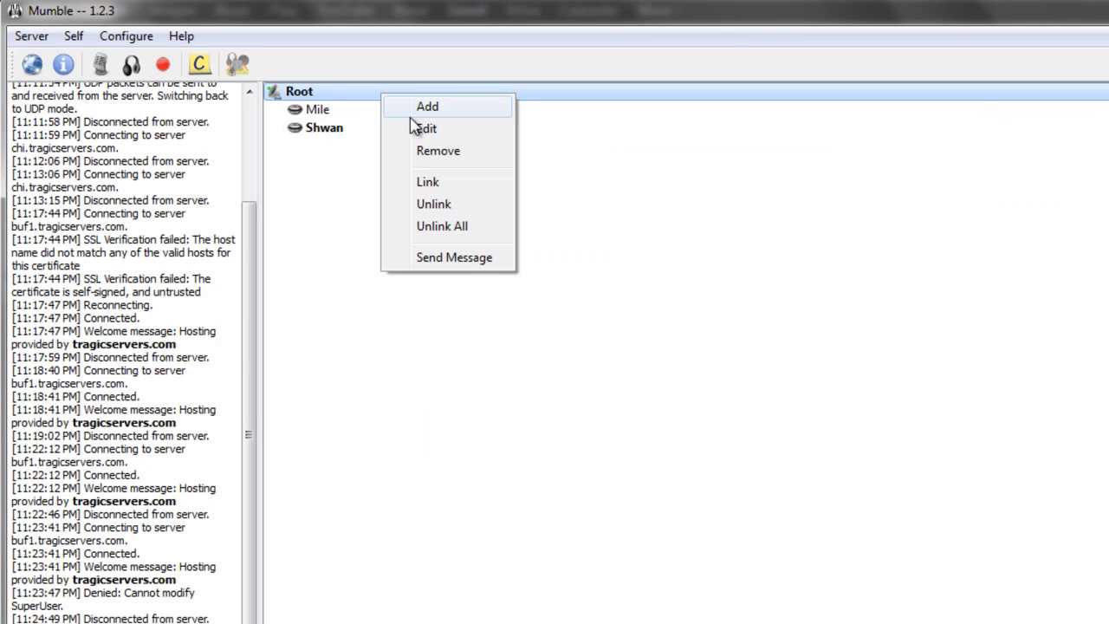
pyautogui.click(436, 130)
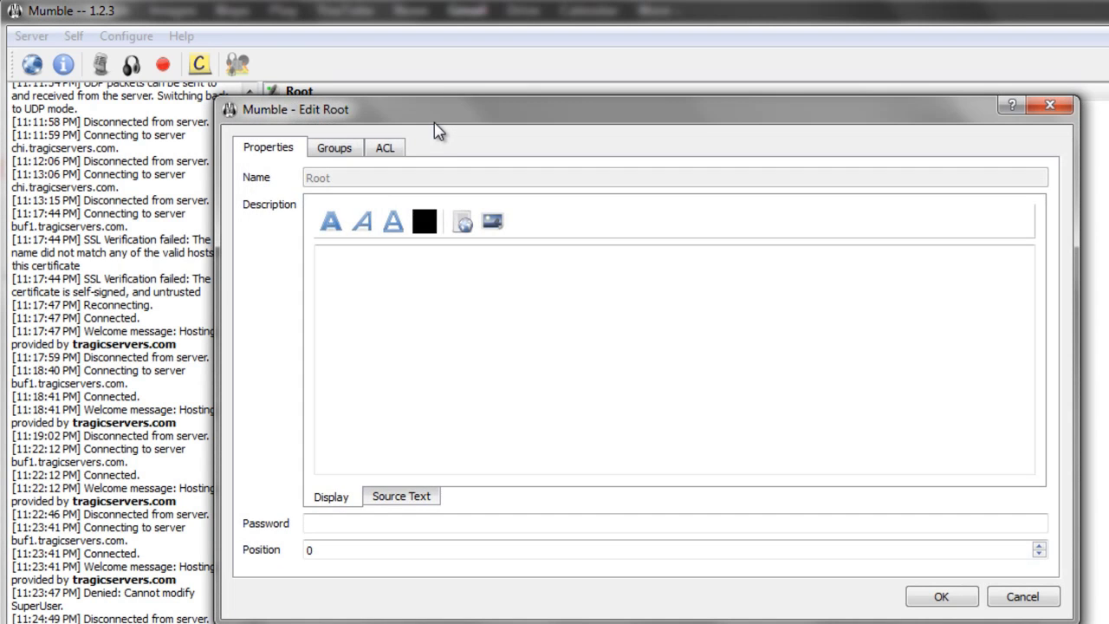
pyautogui.click(340, 147)
pyautogui.click(559, 202)
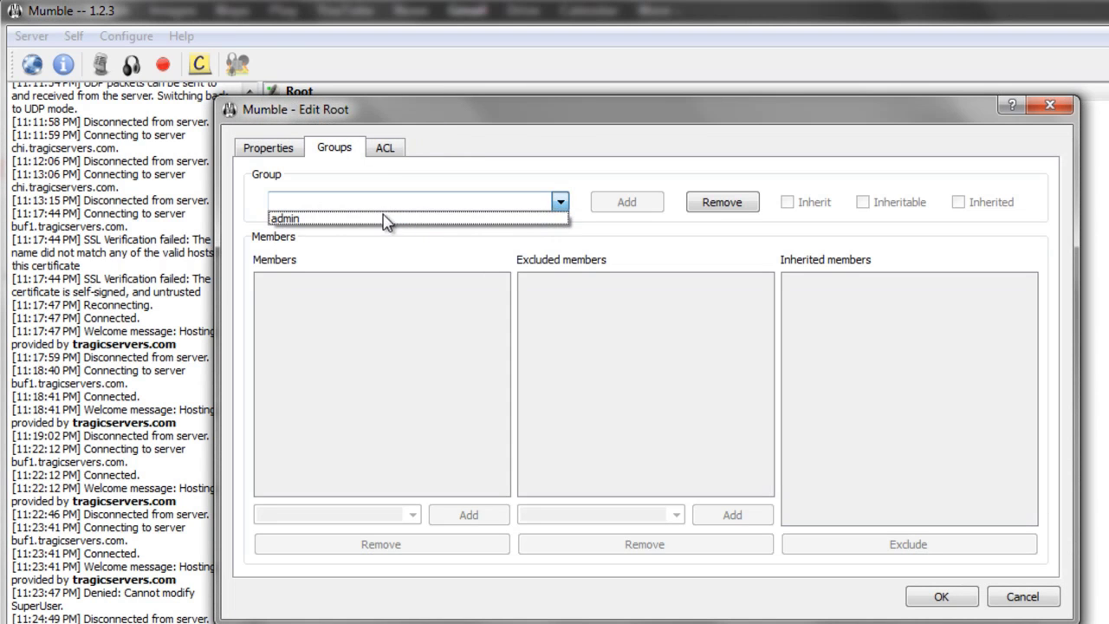
pyautogui.click(379, 218)
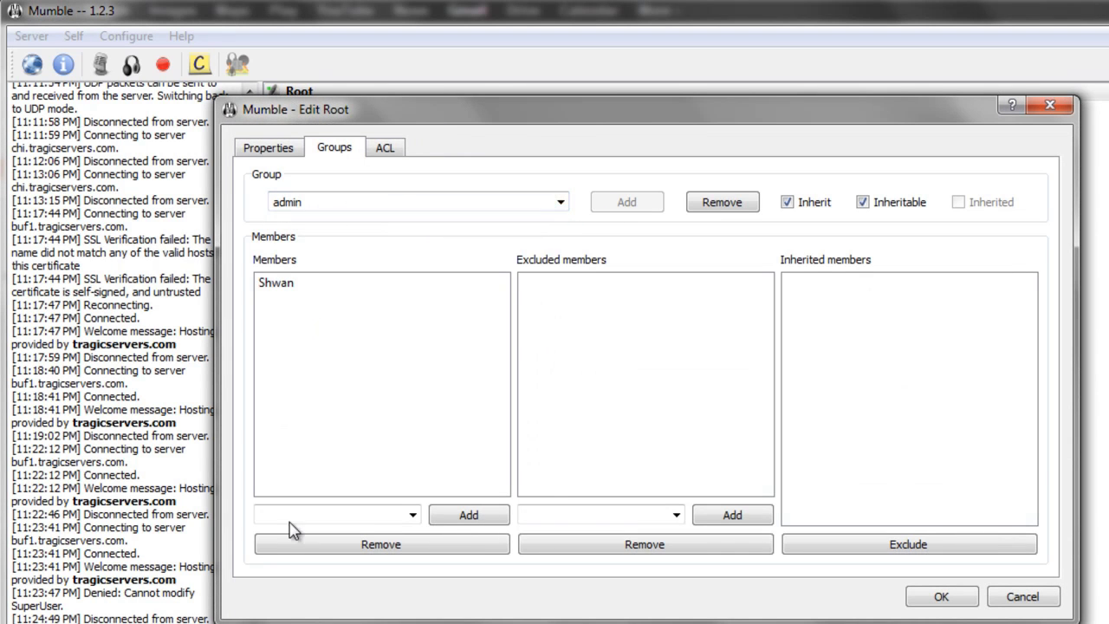
pyautogui.click(297, 512)
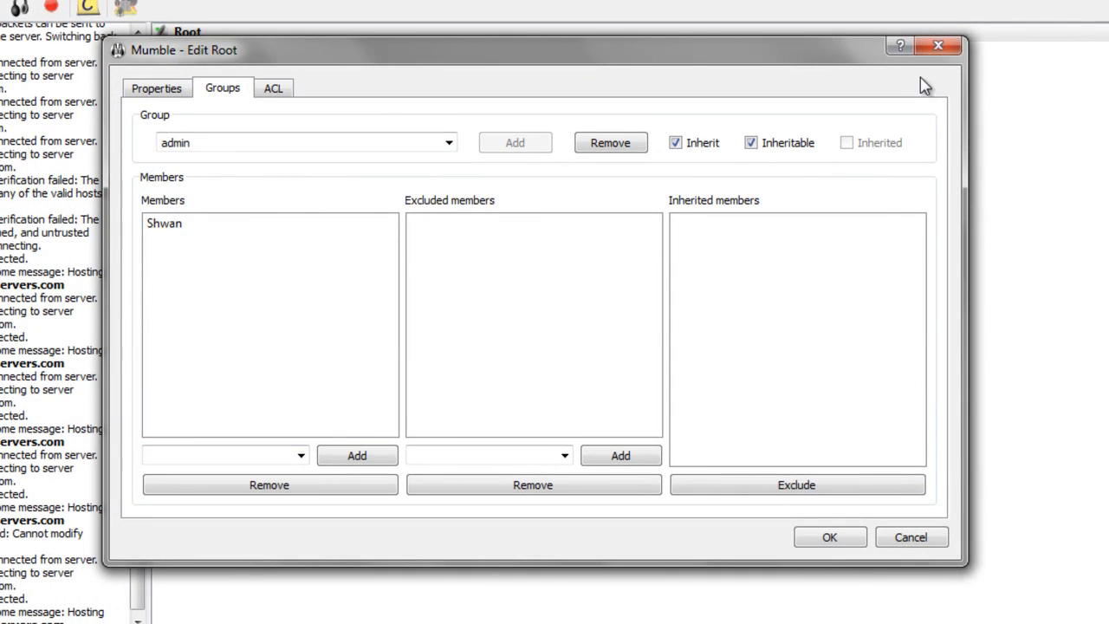
pyautogui.click(936, 45)
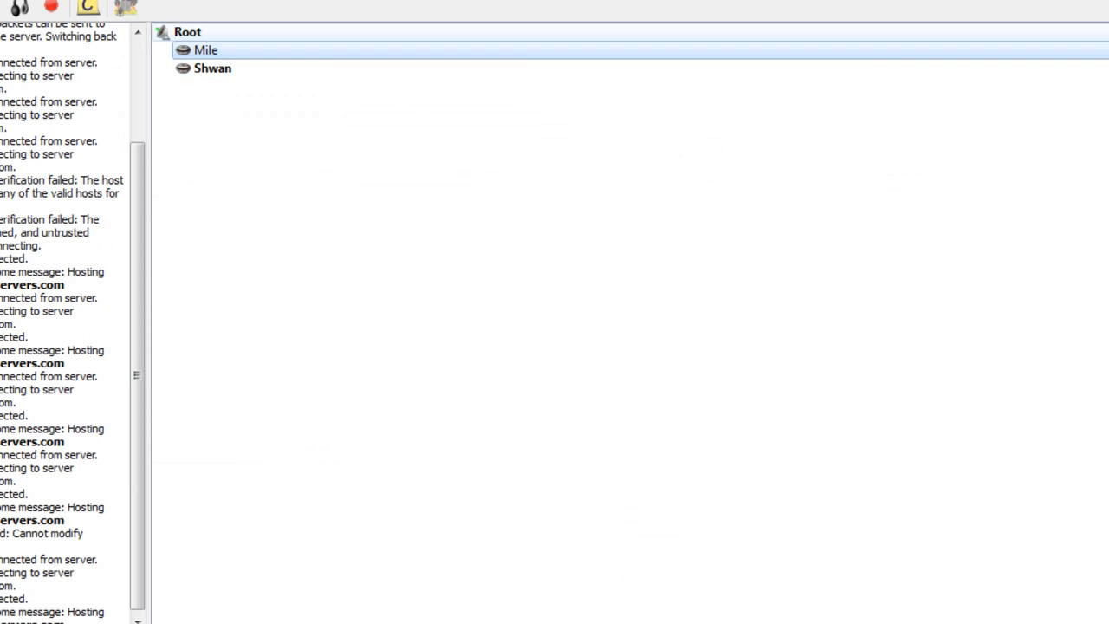
pyautogui.click(2, 5)
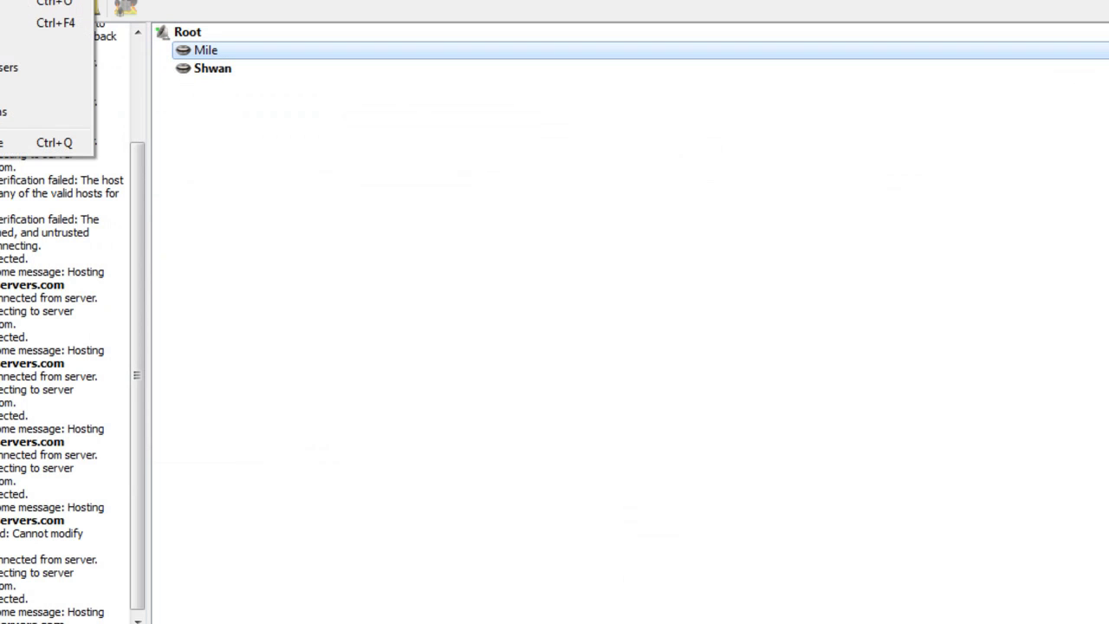
pyautogui.click(18, 67)
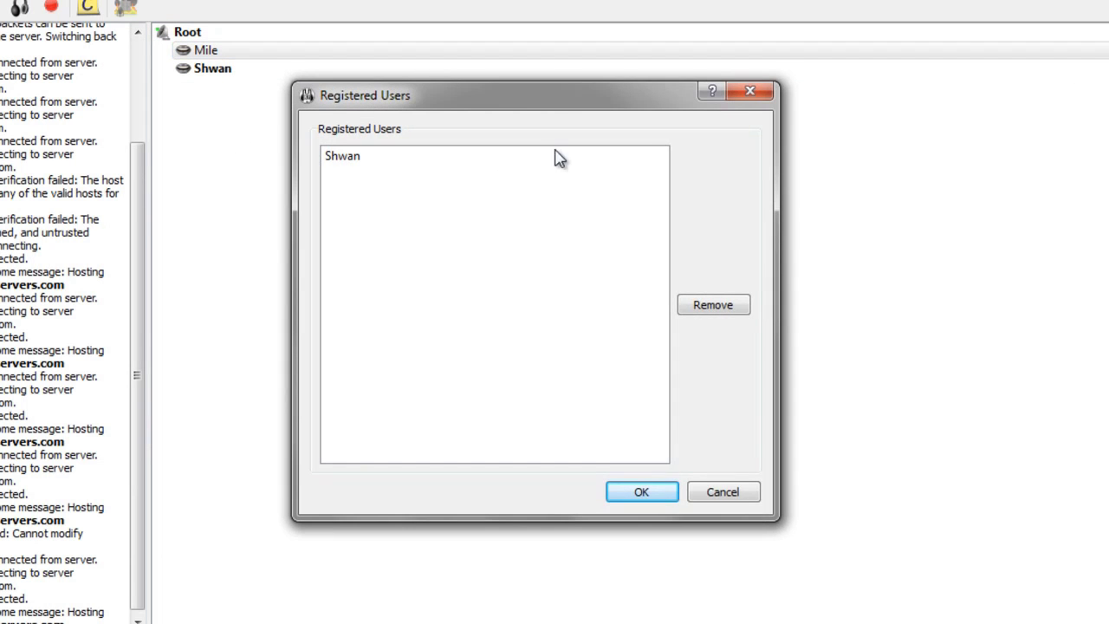
pyautogui.click(750, 92)
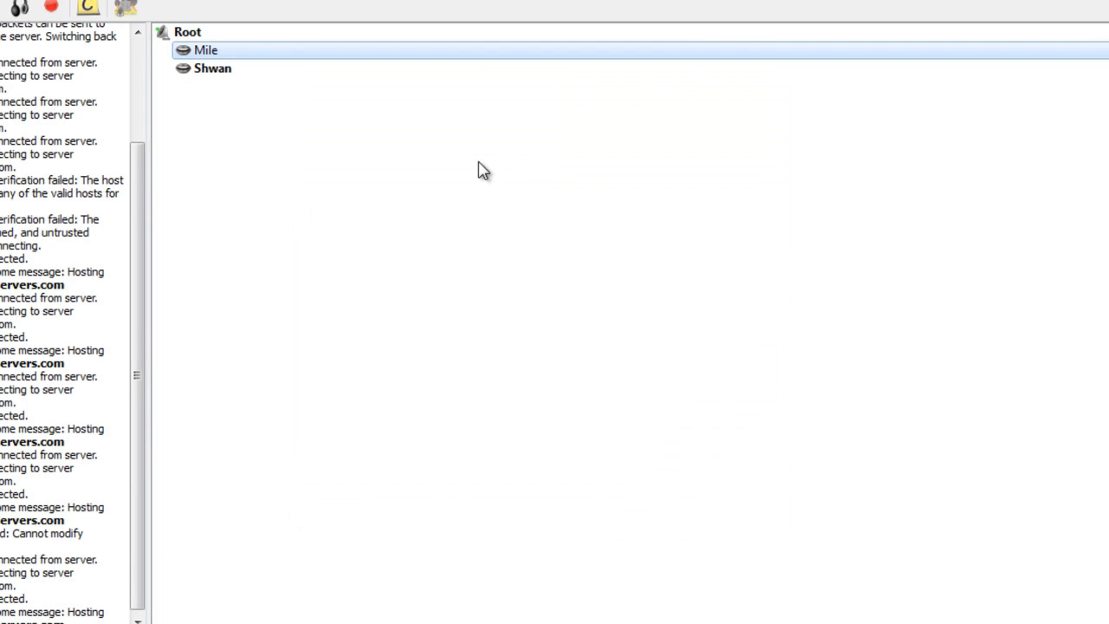
pyautogui.rightClick(317, 58)
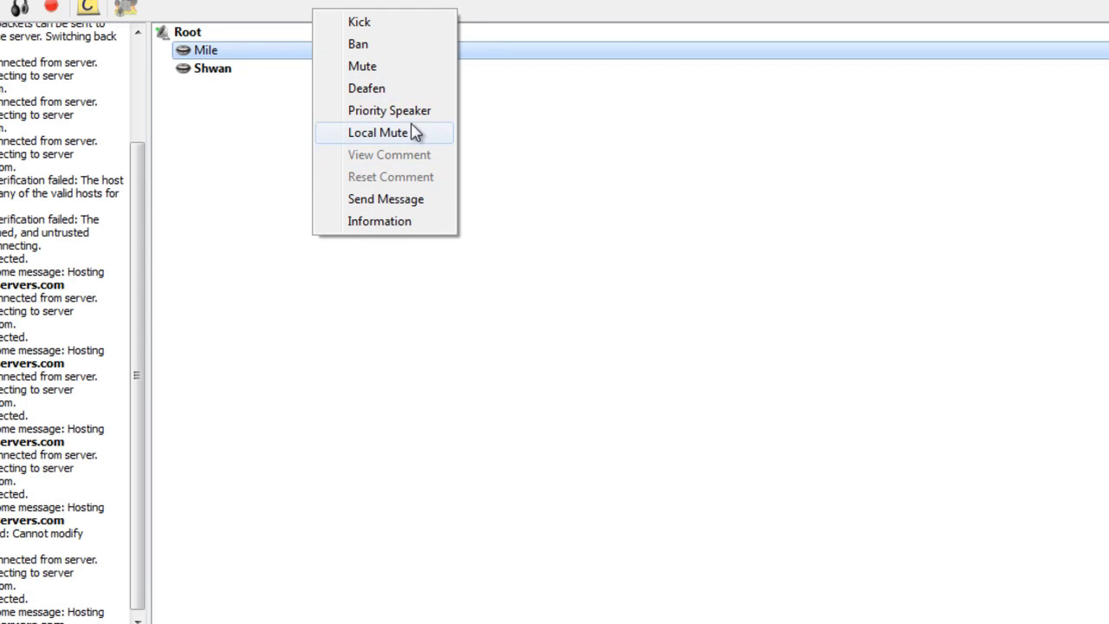
pyautogui.click(493, 155)
pyautogui.rightClick(238, 59)
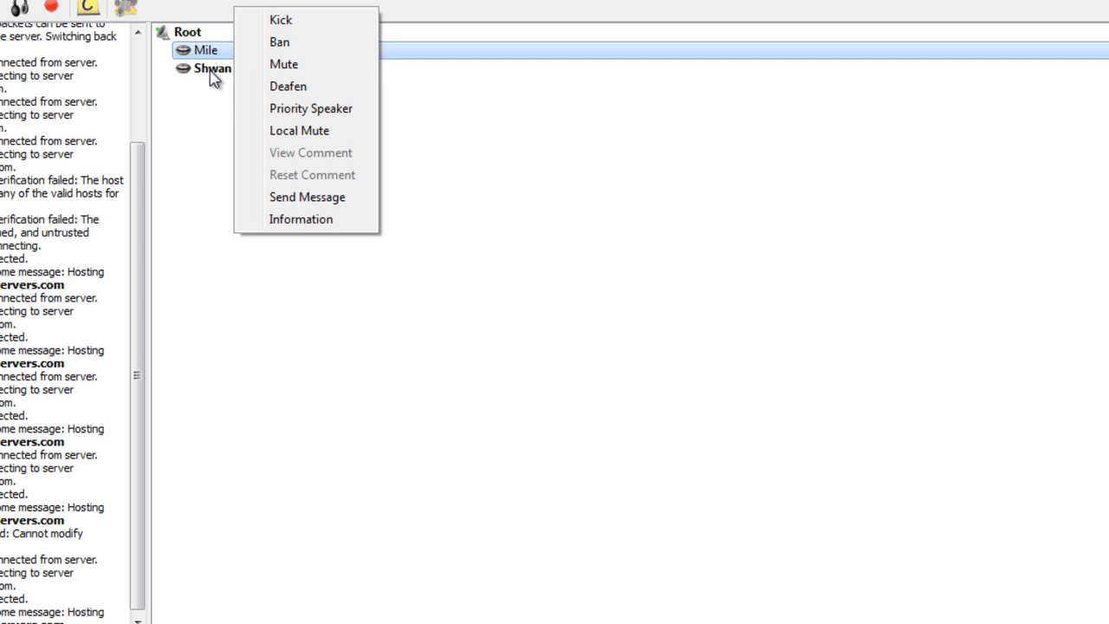
pyautogui.click(212, 71)
pyautogui.click(216, 57)
pyautogui.rightClick(218, 61)
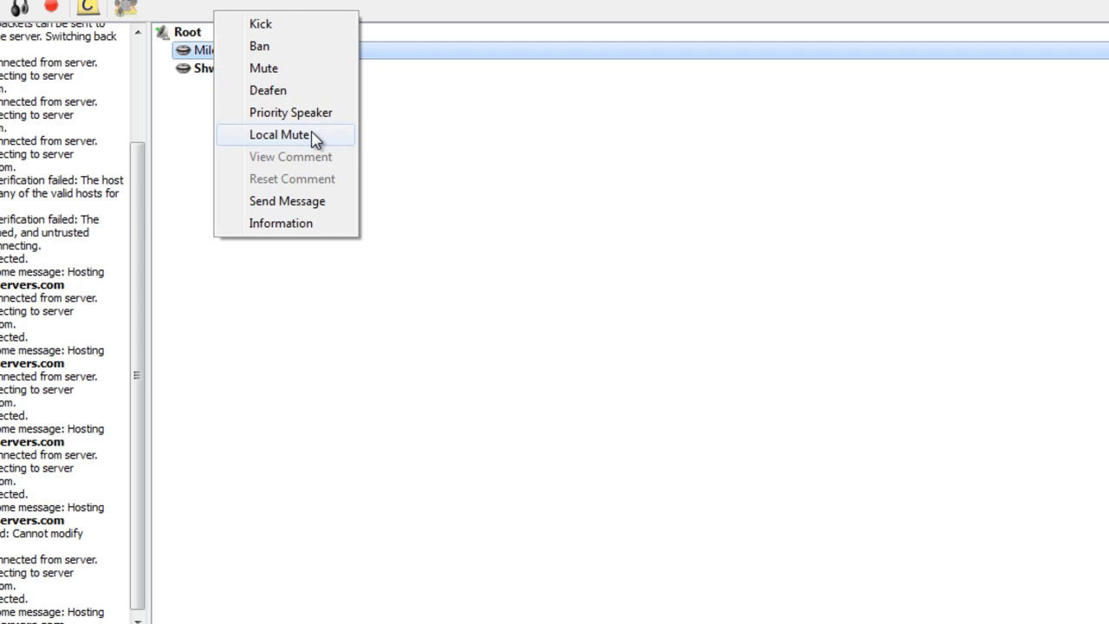
pyautogui.click(414, 146)
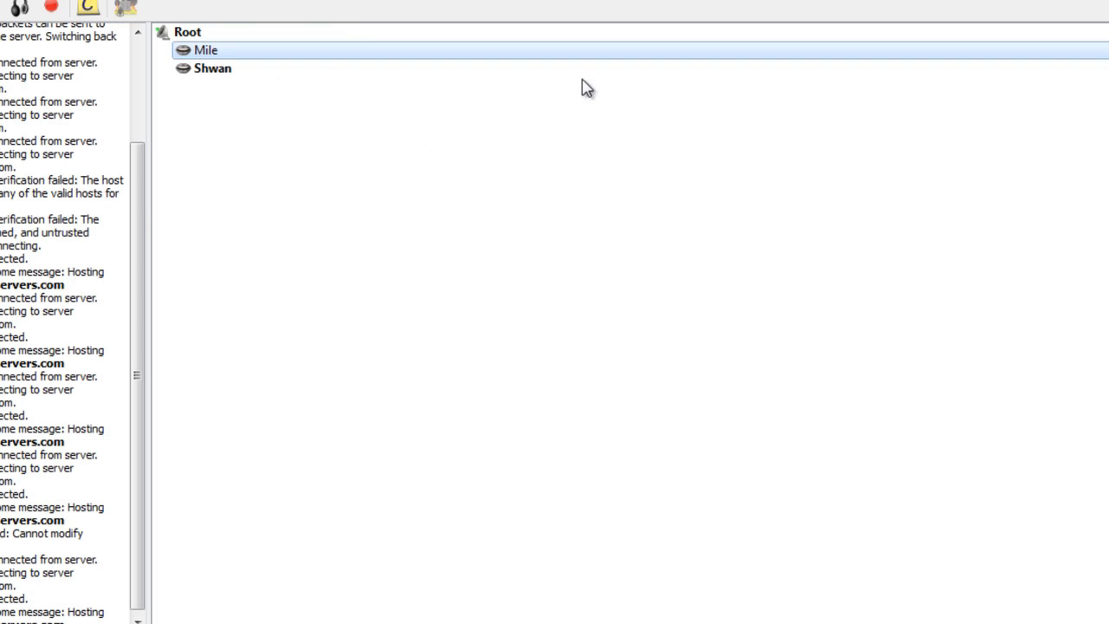
pyautogui.click(320, 70)
pyautogui.click(312, 52)
pyautogui.rightClick(312, 52)
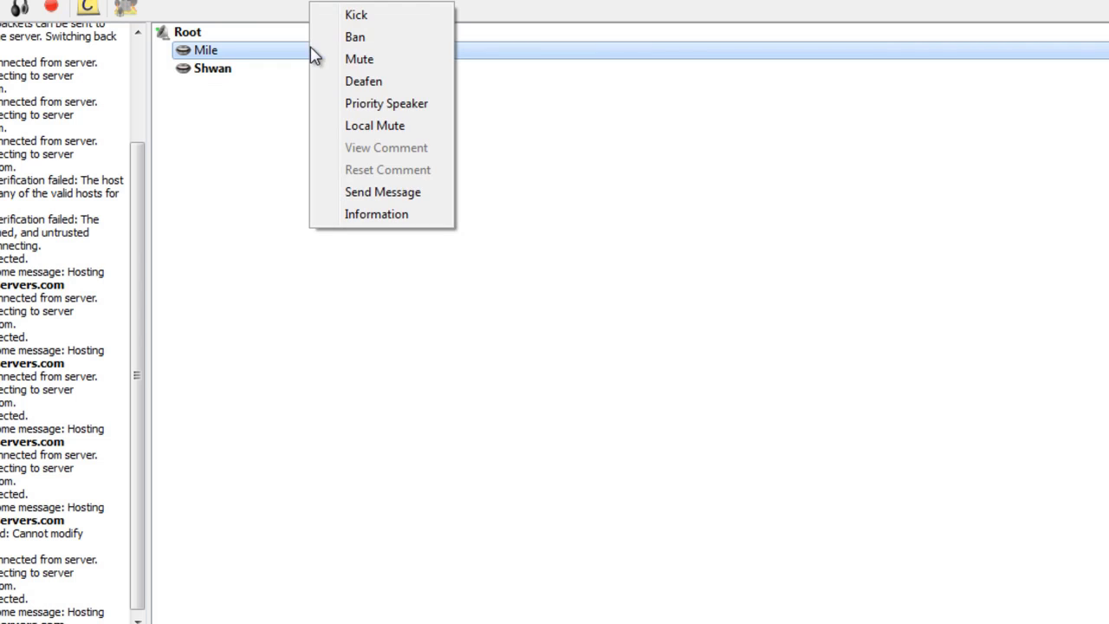
pyautogui.click(532, 179)
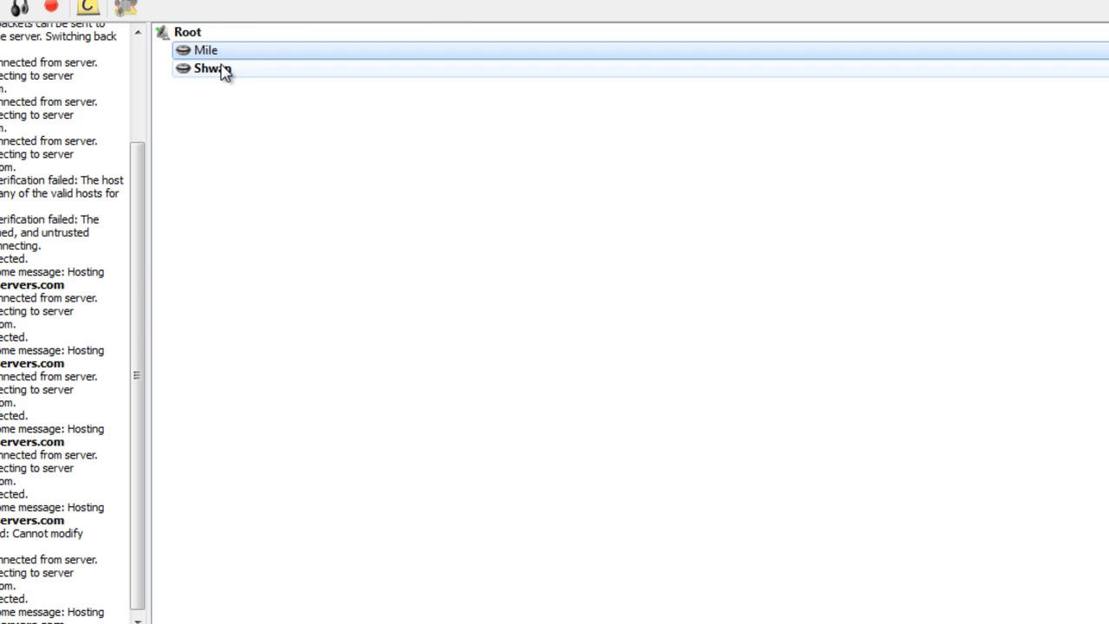
pyautogui.click(224, 72)
pyautogui.click(239, 55)
pyautogui.rightClick(255, 67)
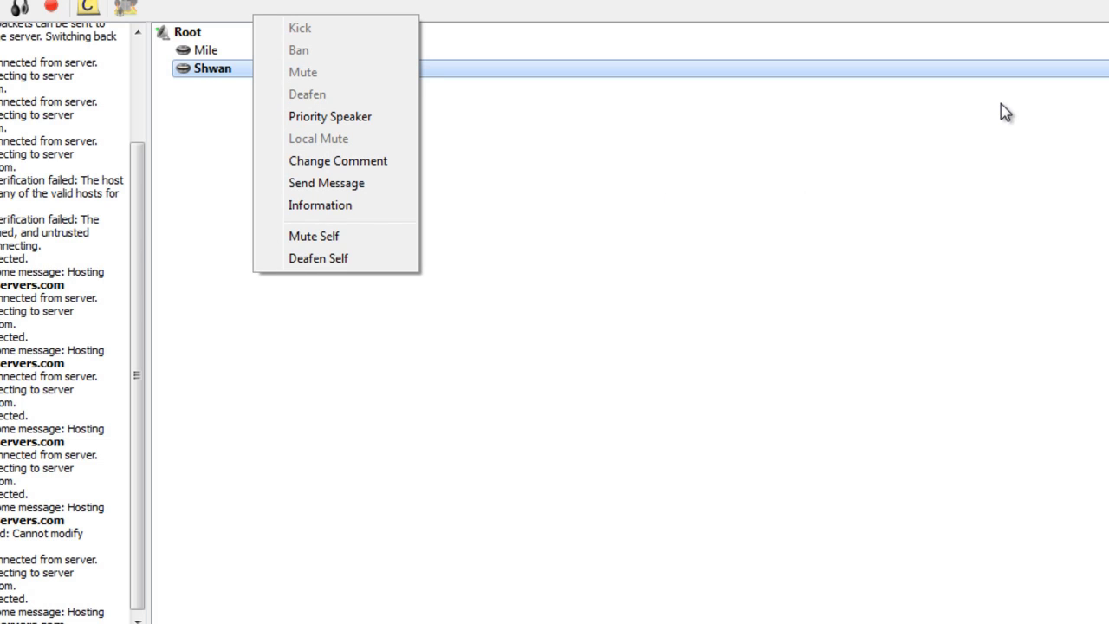
pyautogui.click(959, 130)
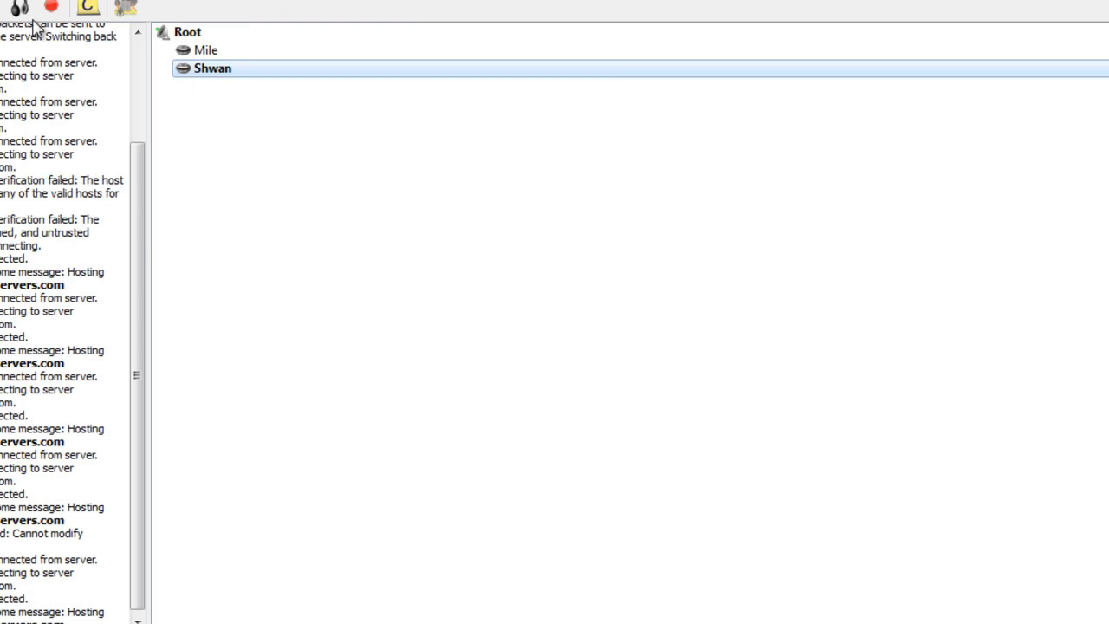
# Step: Create Channel 1 with the default name and a second channel named 'channel 2' under Root
pyautogui.click(188, 35)
pyautogui.rightClick(191, 37)
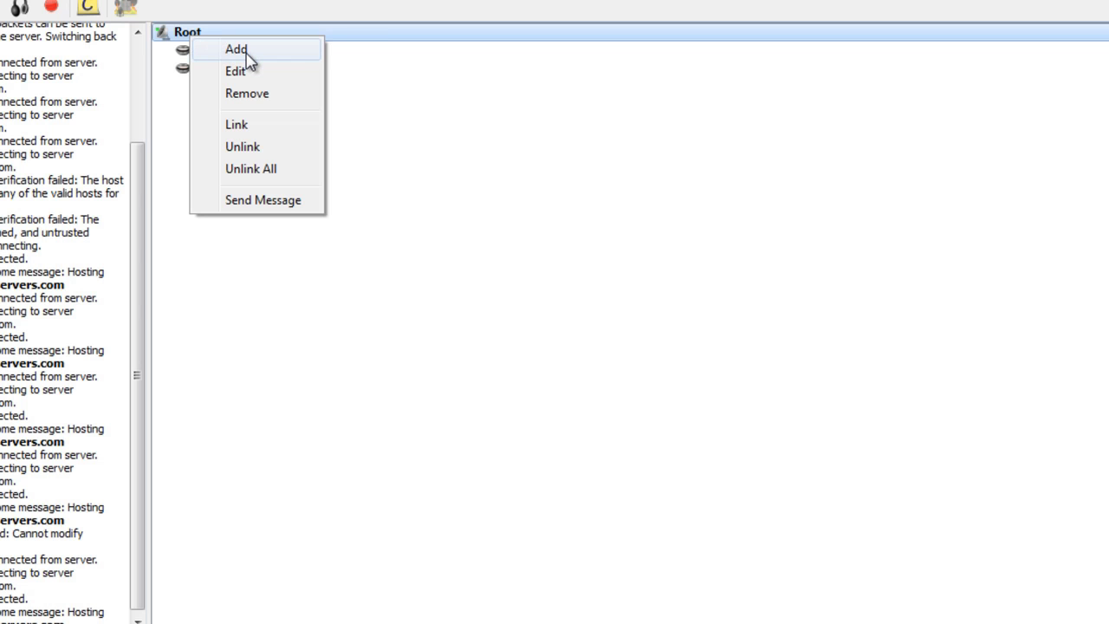
pyautogui.click(235, 49)
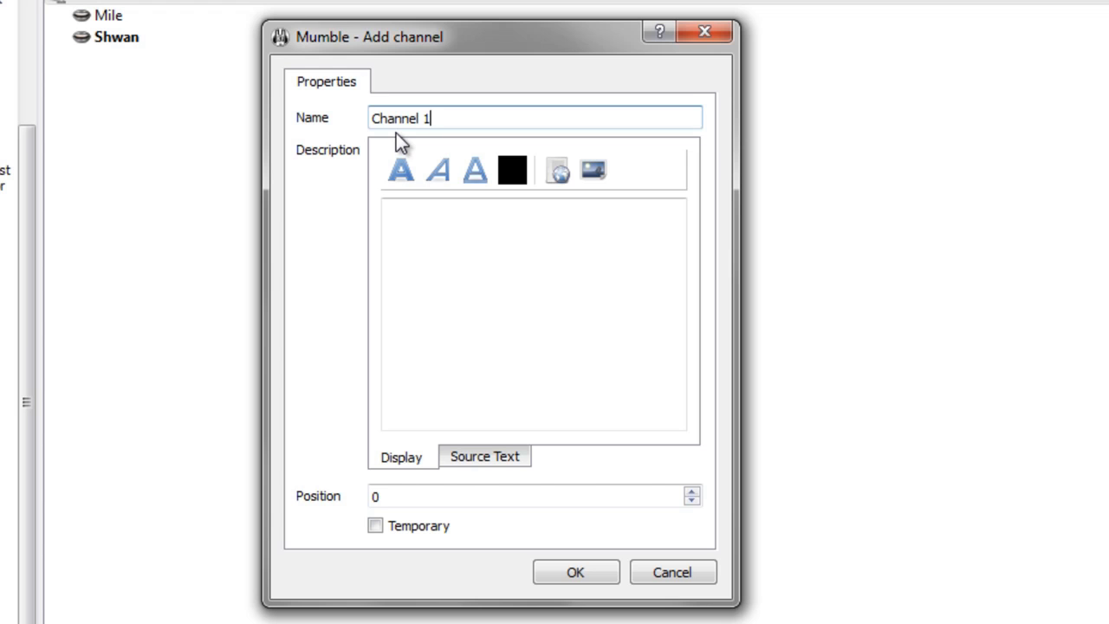
pyautogui.click(577, 571)
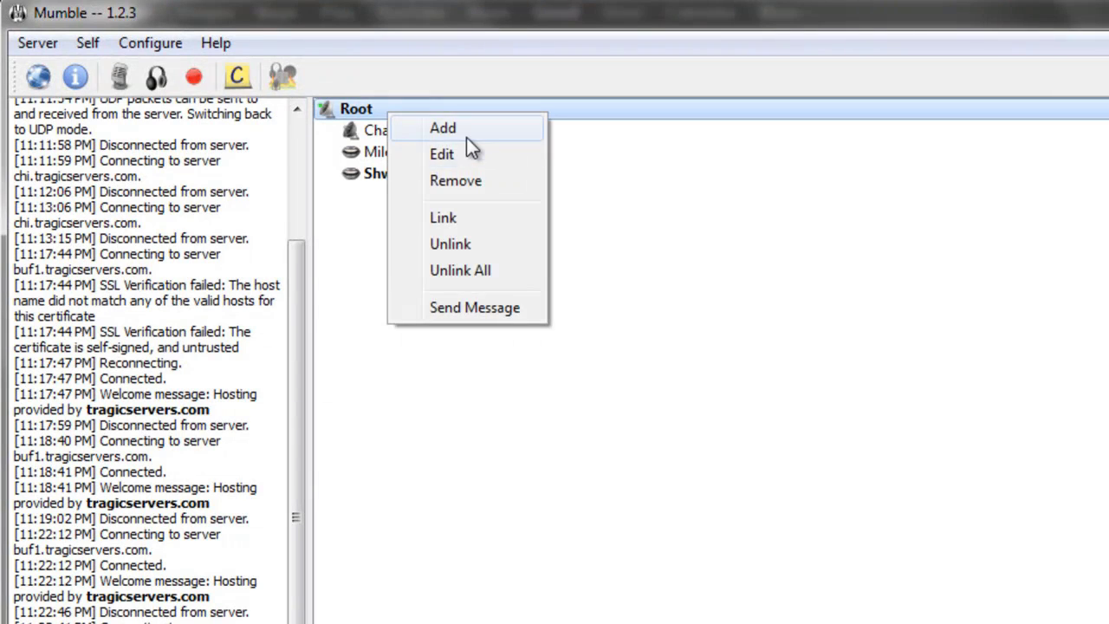
pyautogui.click(466, 132)
pyautogui.write('channel 2')
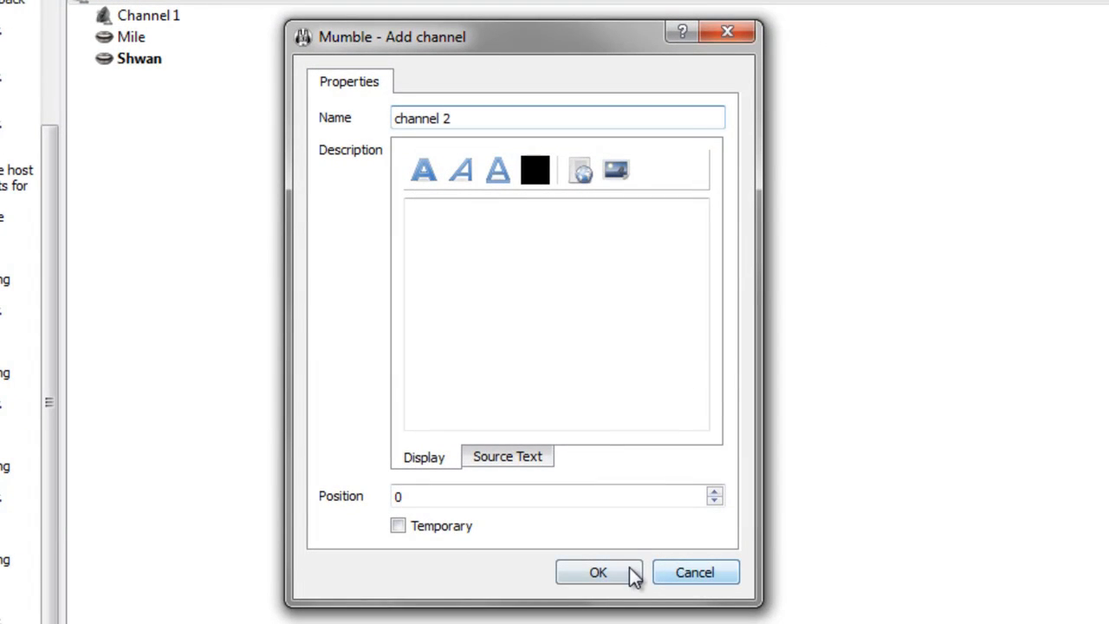
pyautogui.click(630, 573)
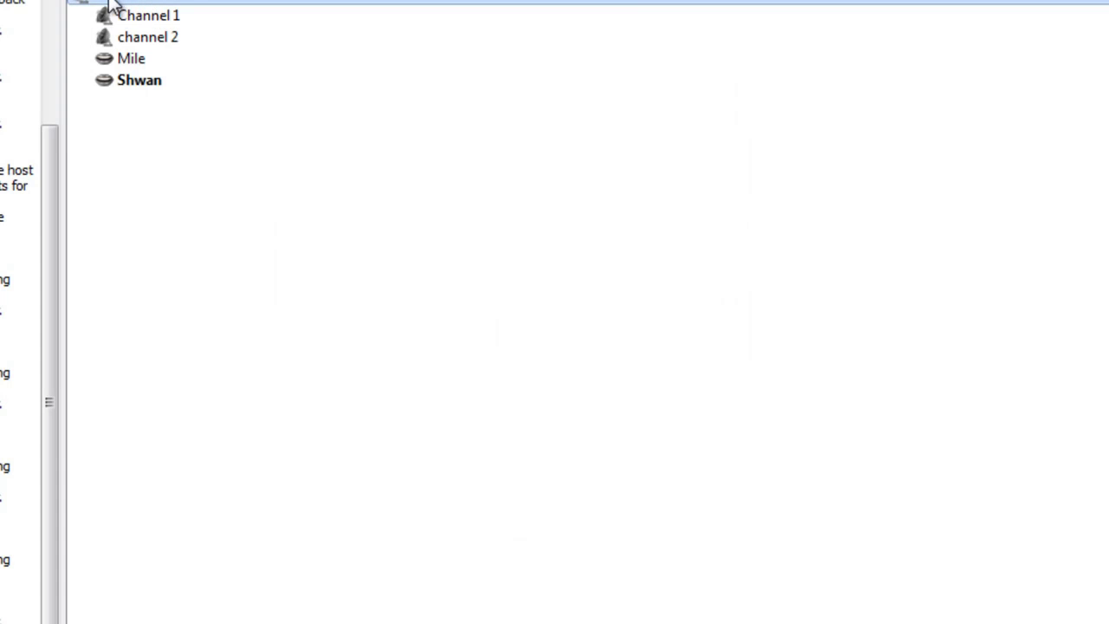
pyautogui.click(130, 16)
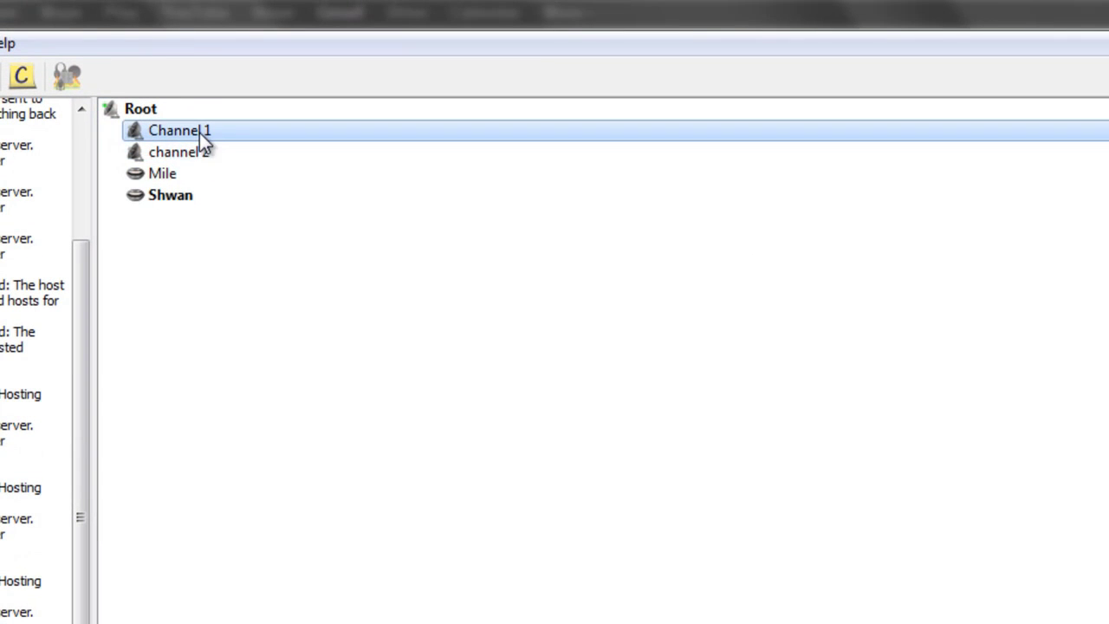
pyautogui.click(196, 148)
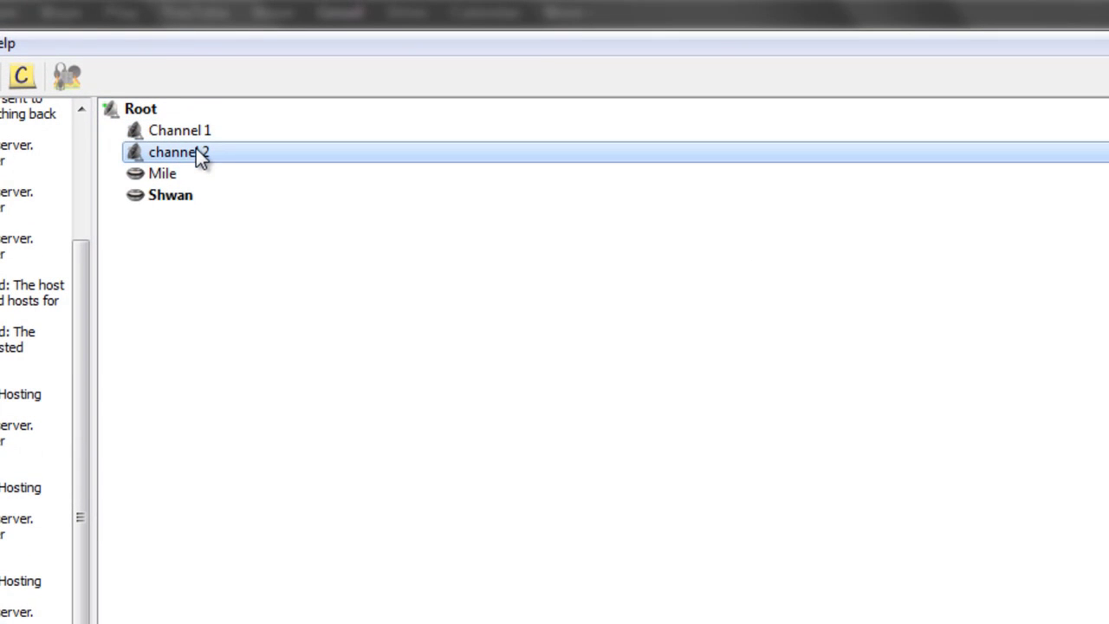
pyautogui.click(196, 138)
# Step: Rename Channel 1 to TF2 through its Edit dialog
pyautogui.rightClick(196, 137)
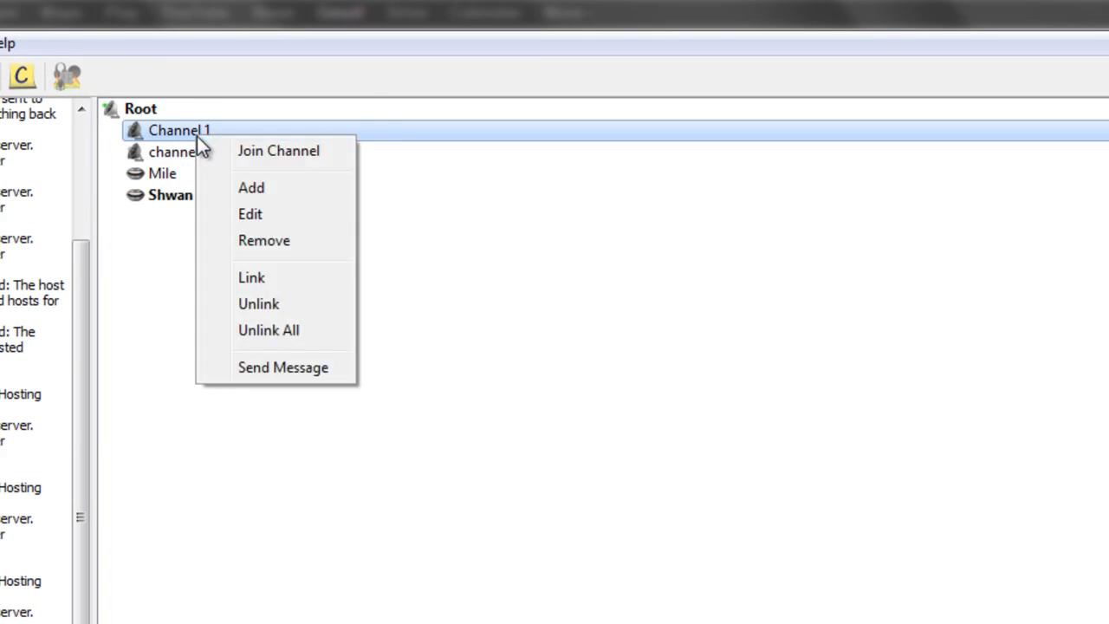
pyautogui.click(286, 217)
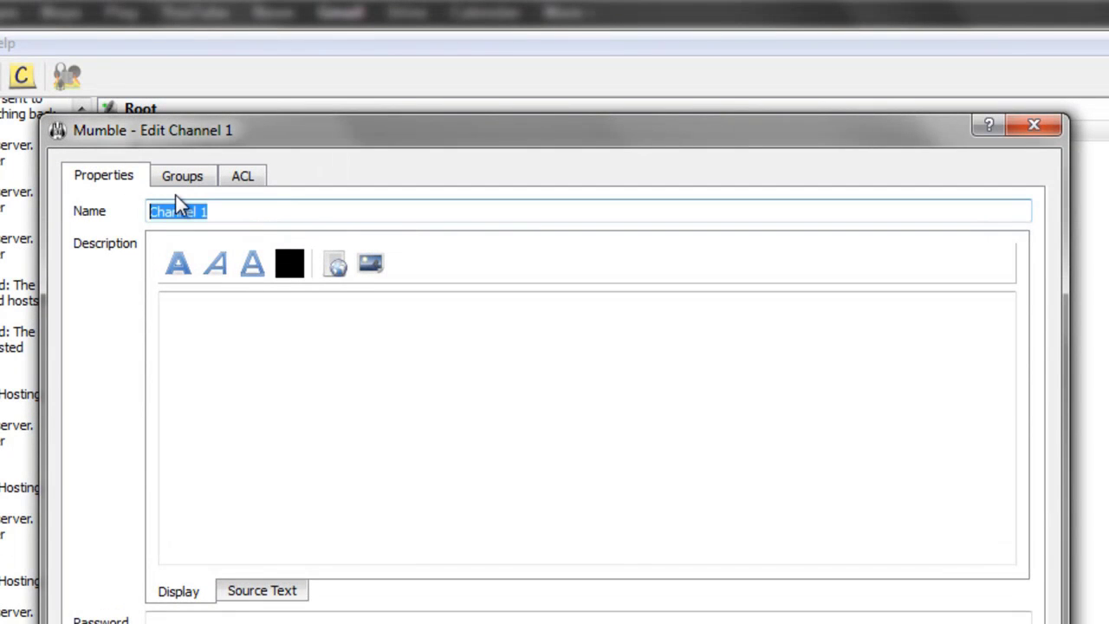
pyautogui.write('TF2')
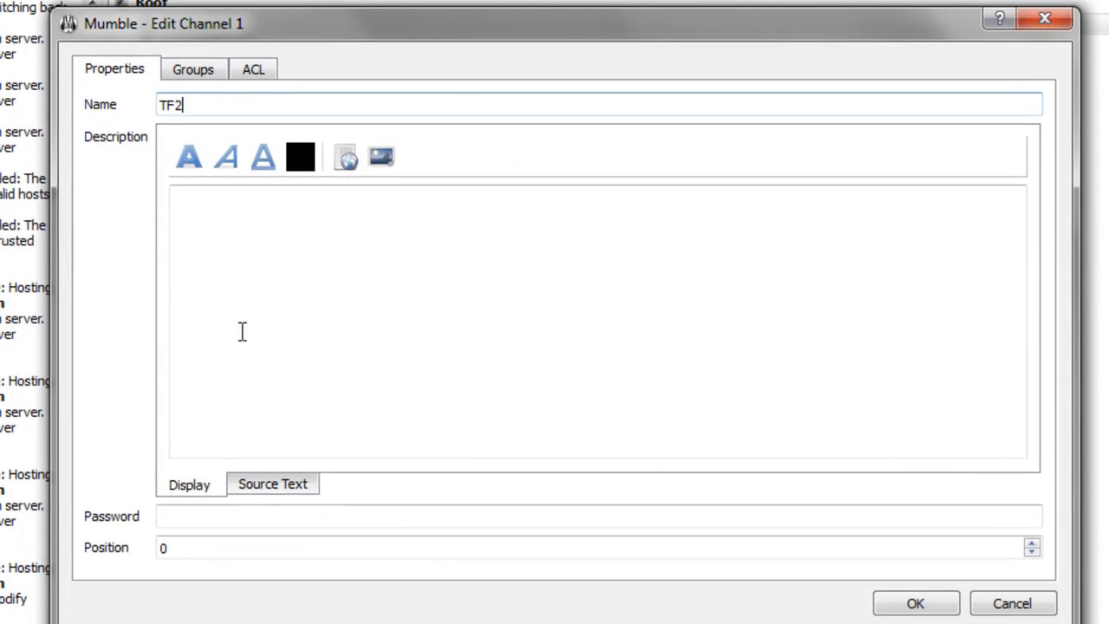
pyautogui.click(911, 606)
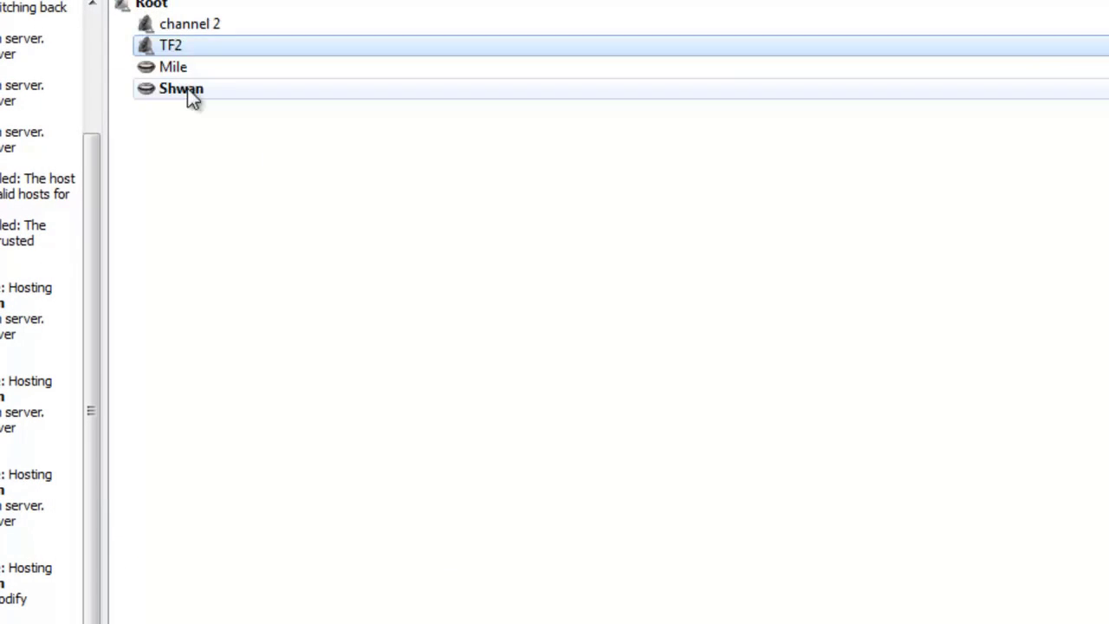
pyautogui.click(203, 29)
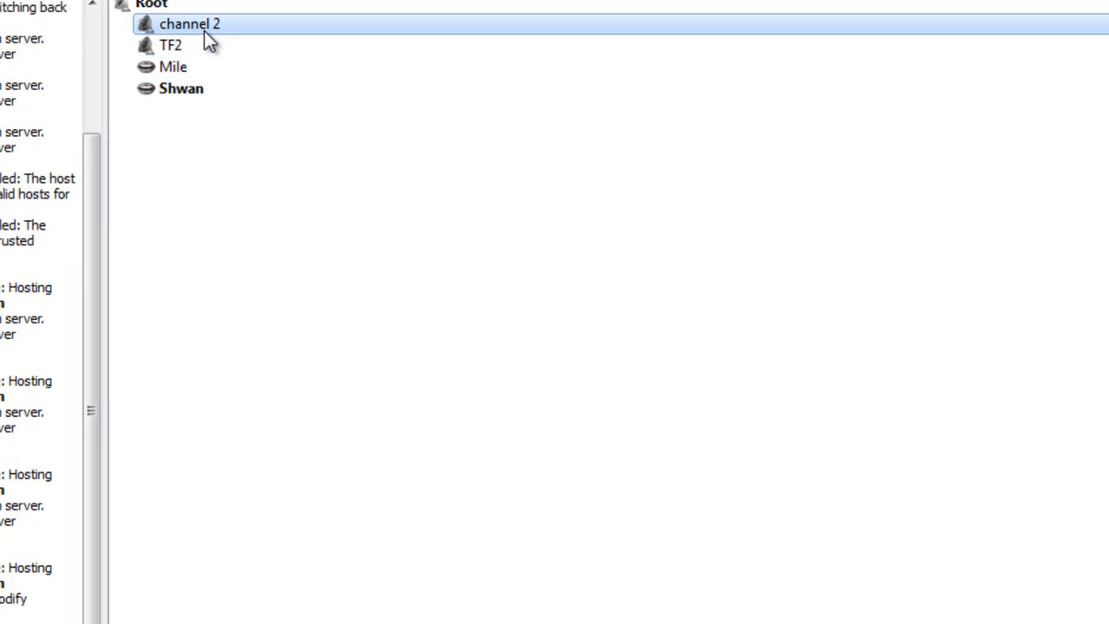
pyautogui.click(211, 46)
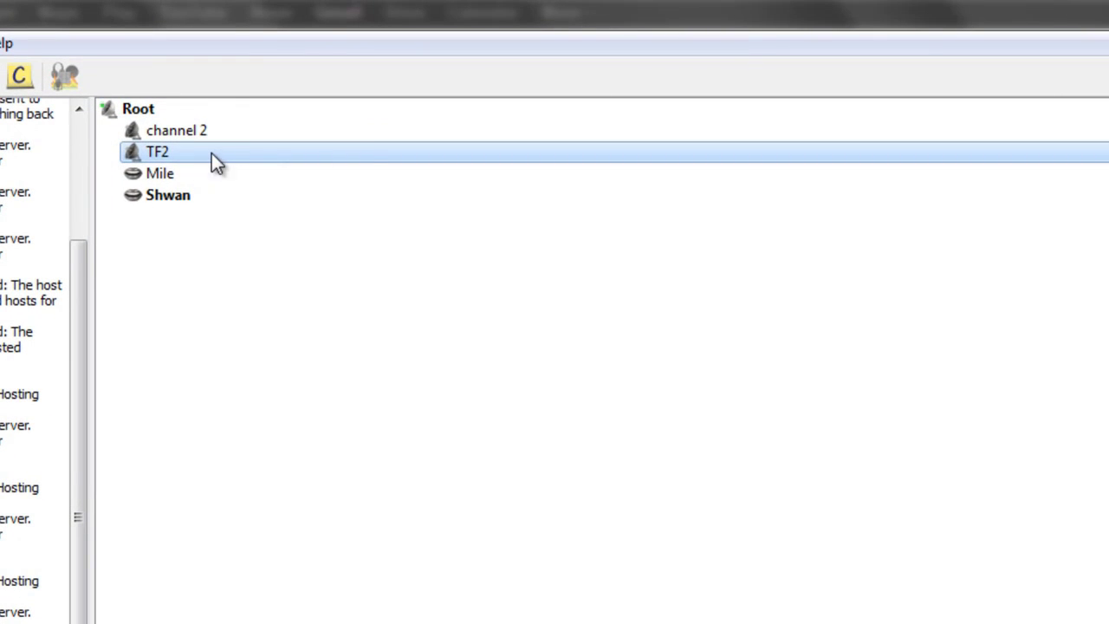
# Step: Open and cancel the Edit dialogs for TF2 and channel 2
pyautogui.rightClick(210, 153)
pyautogui.click(273, 235)
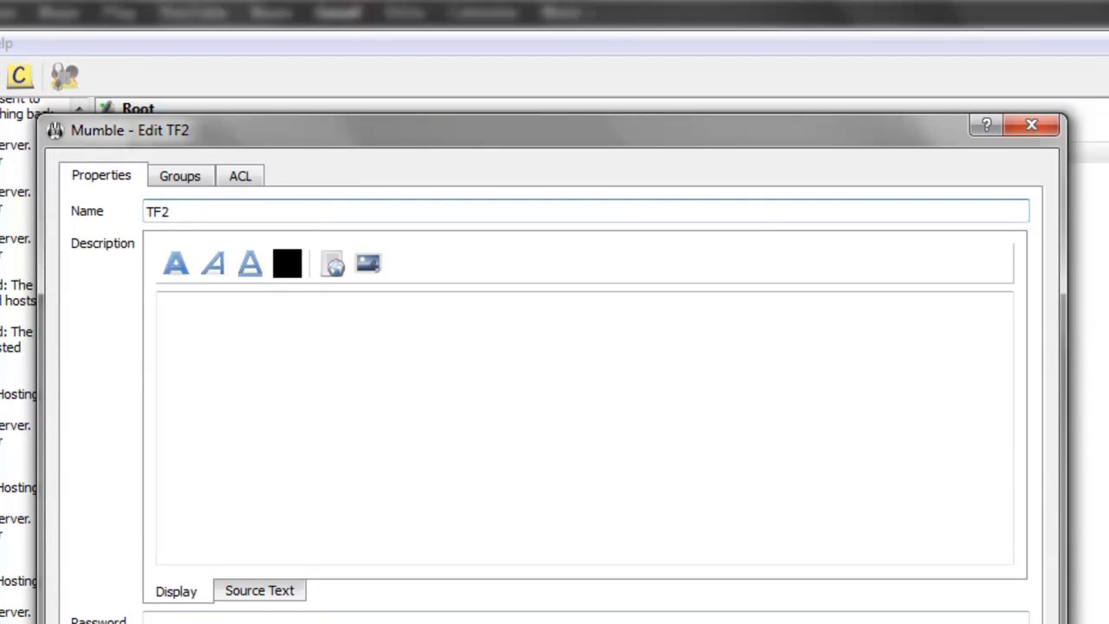
pyautogui.click(1031, 126)
pyautogui.rightClick(199, 137)
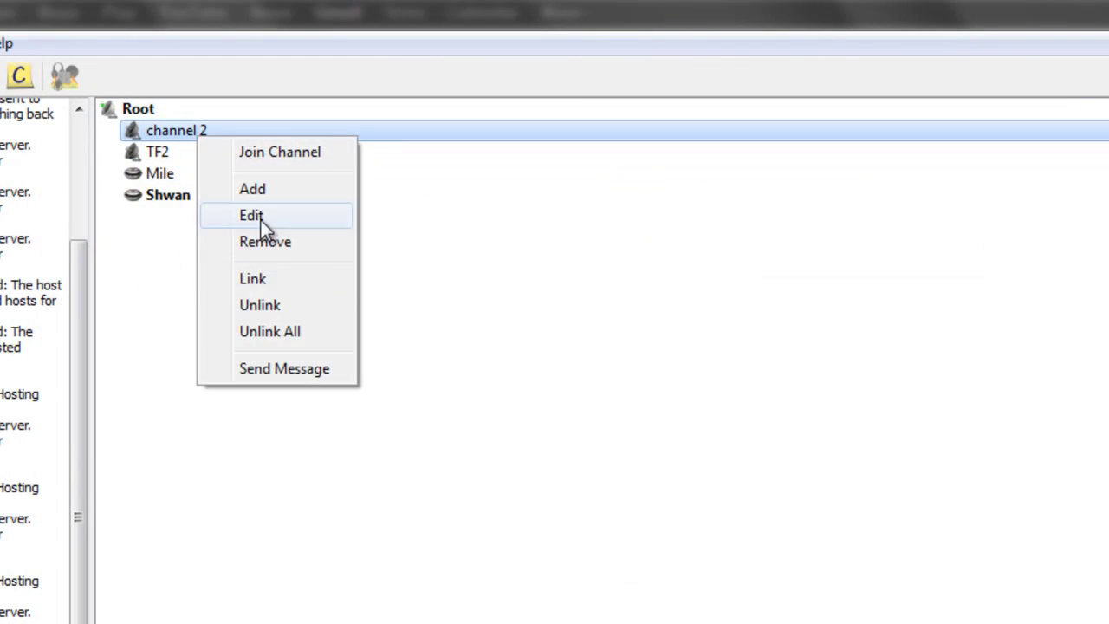
pyautogui.click(251, 215)
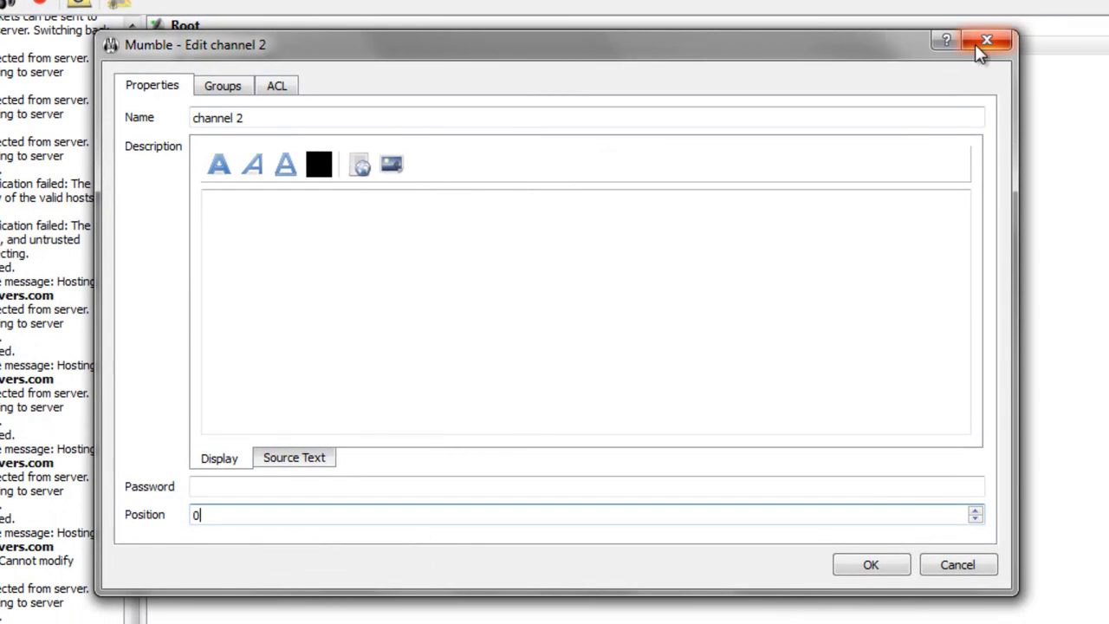
pyautogui.click(975, 46)
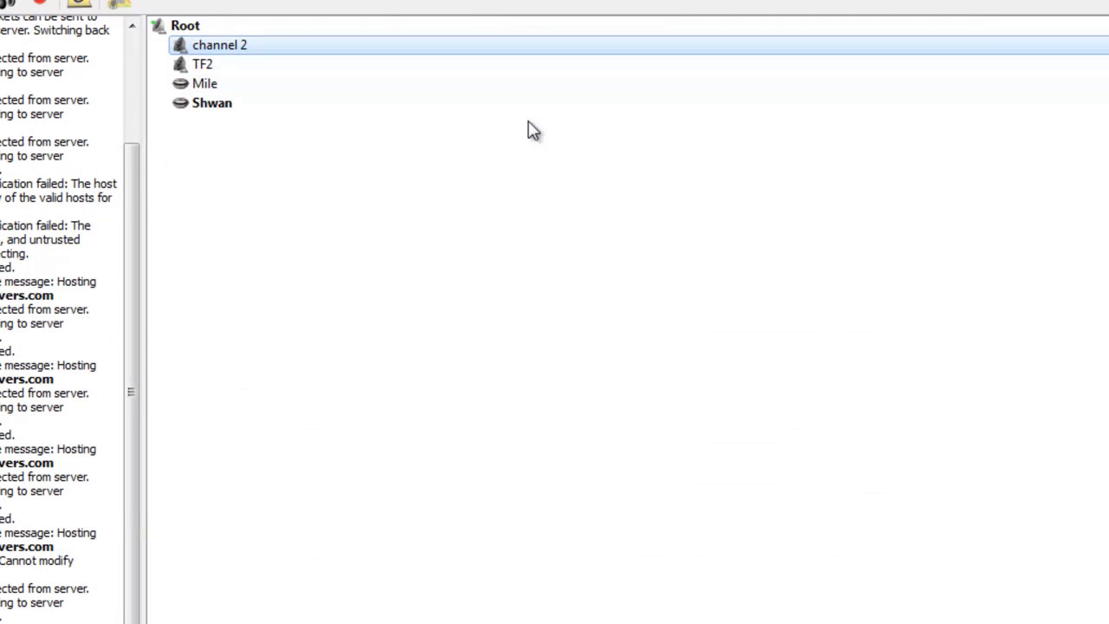
# Step: Set channel 2's position to 1 so TF2 sorts above it
pyautogui.click(303, 70)
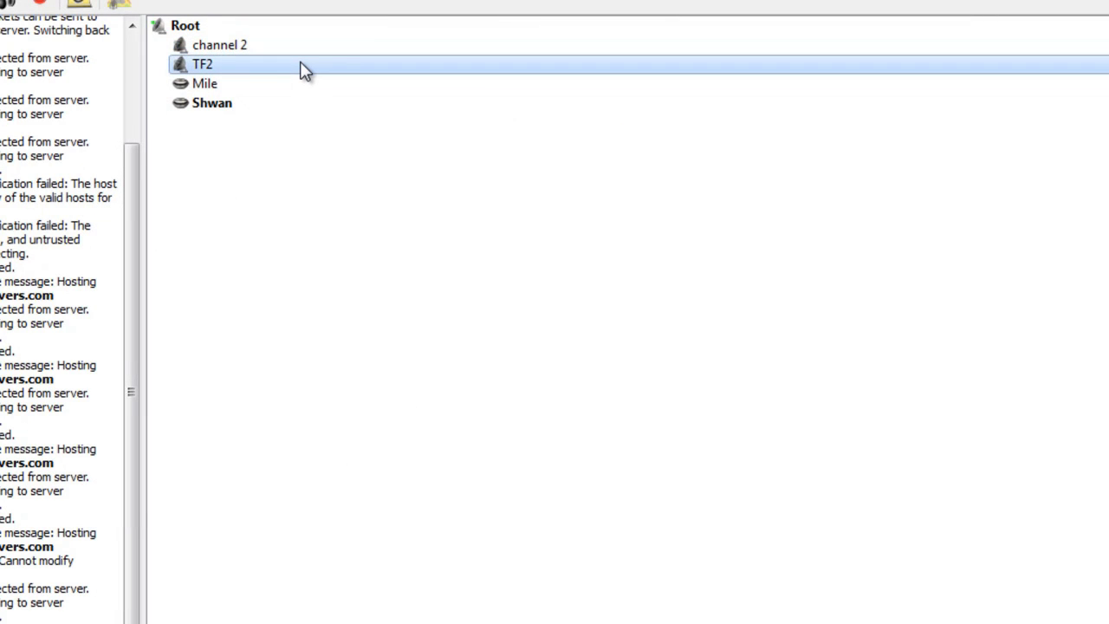
pyautogui.click(270, 50)
pyautogui.rightClick(270, 49)
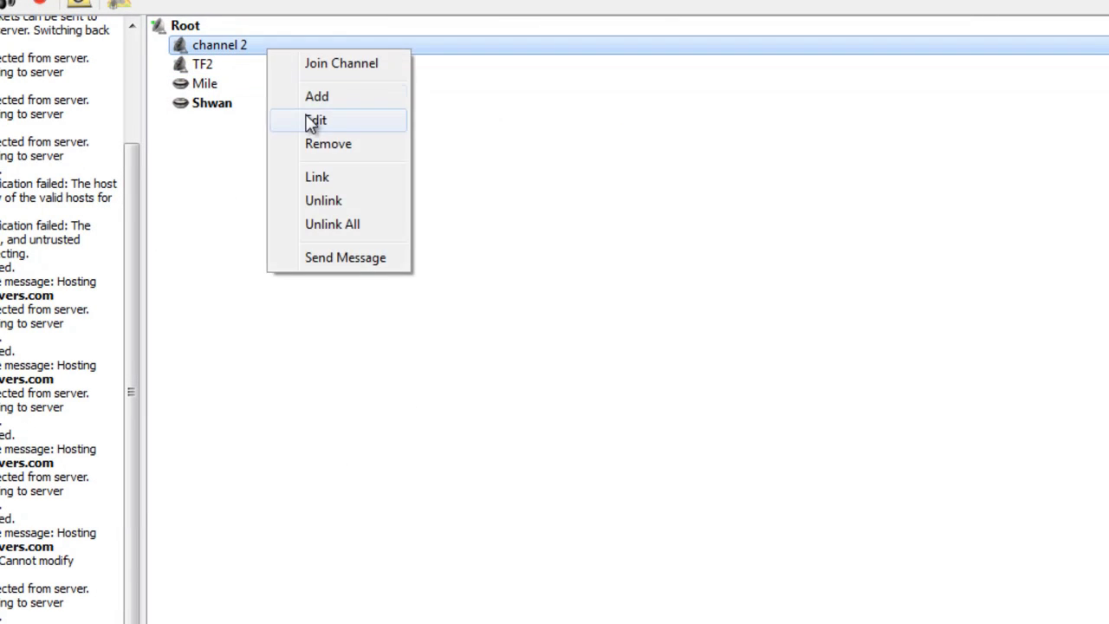
pyautogui.click(312, 123)
pyautogui.click(200, 513)
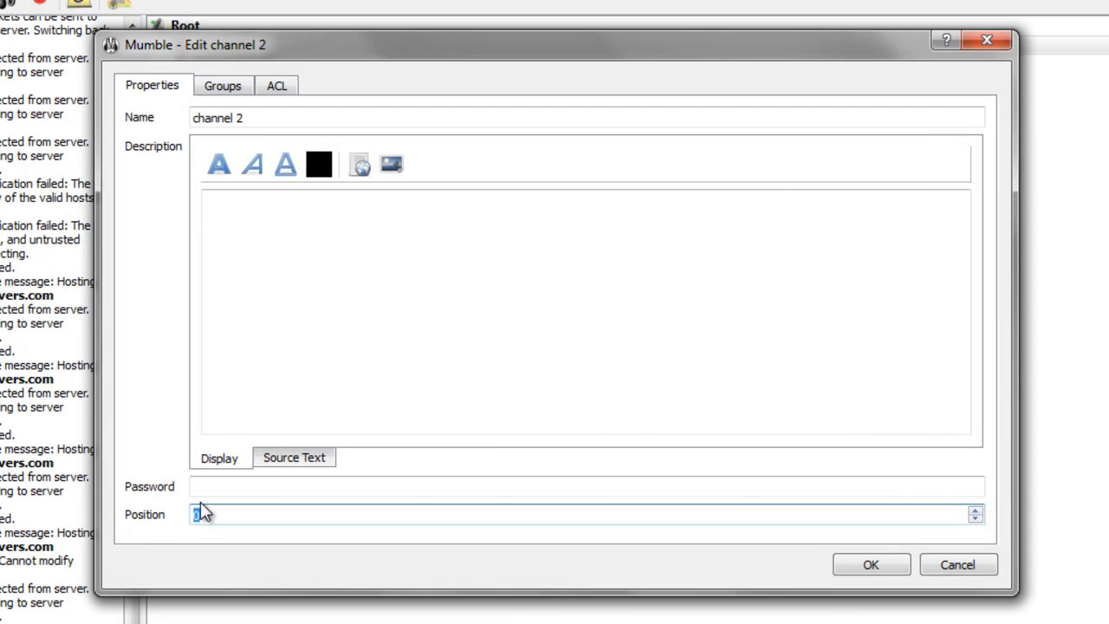
pyautogui.write('1')
pyautogui.click(866, 566)
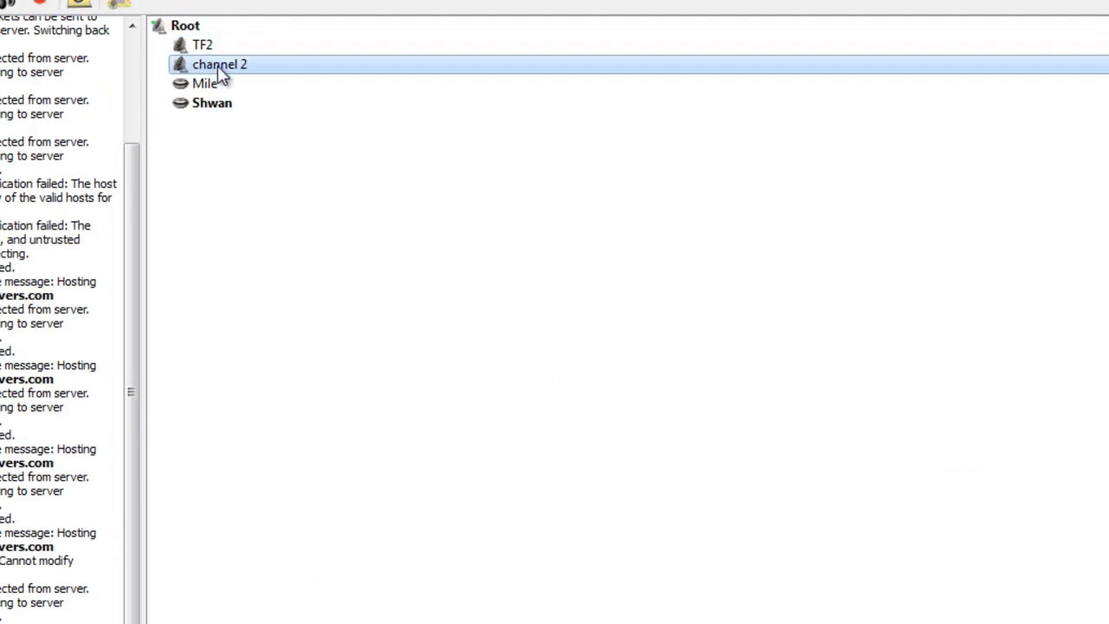
# Step: Reopen and cancel the TF2 and channel 2 Edit dialogs to check the new order
pyautogui.click(224, 54)
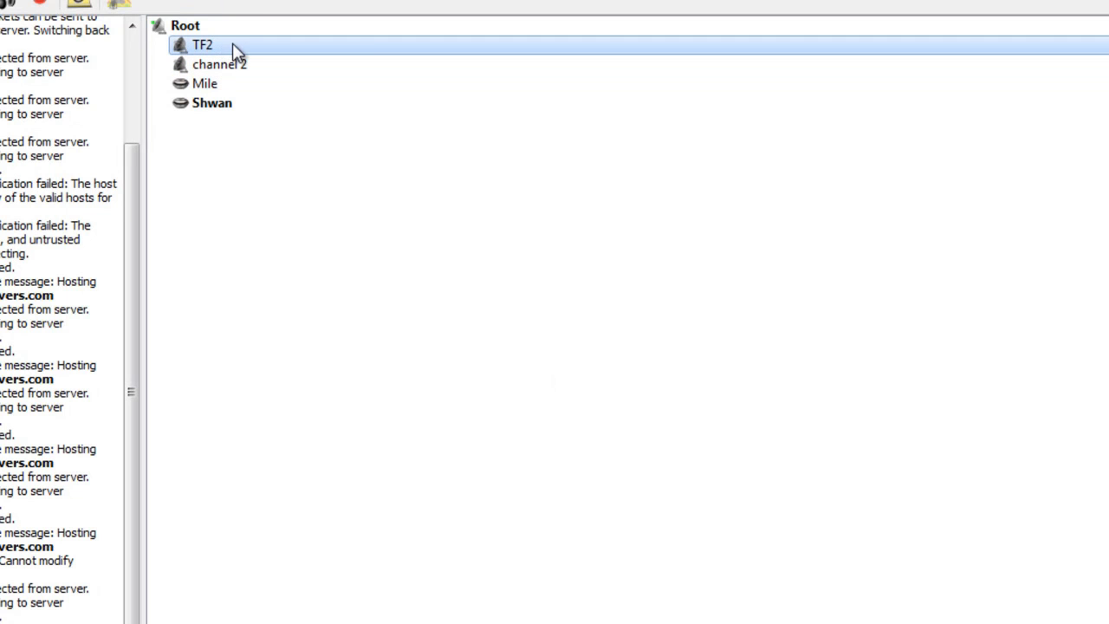
pyautogui.rightClick(232, 45)
pyautogui.click(298, 116)
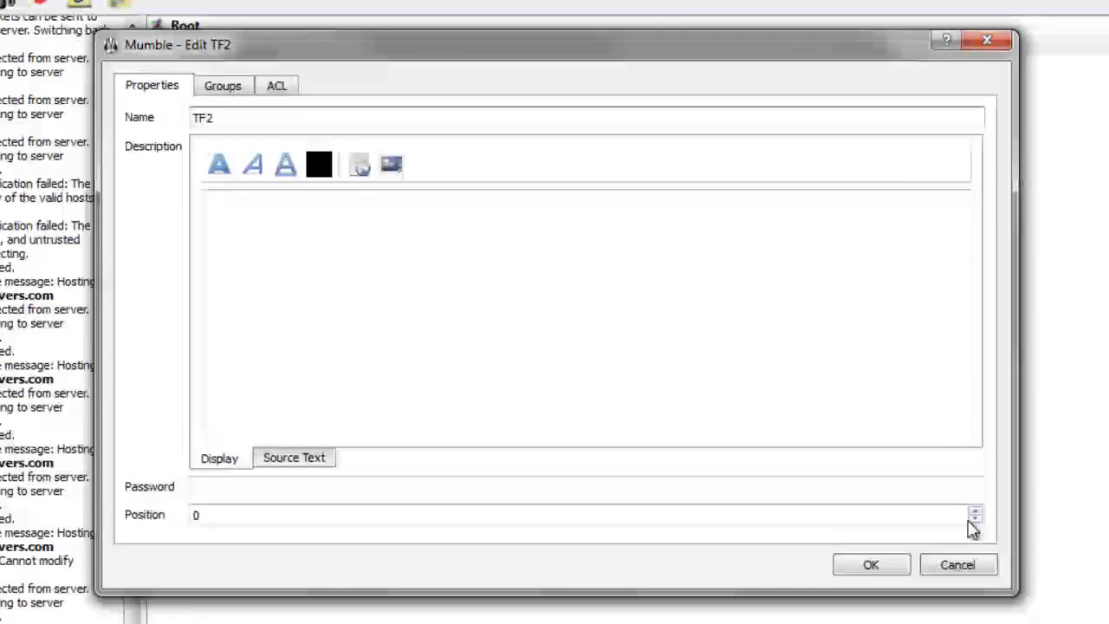
pyautogui.press('Escape')
pyautogui.click(219, 69)
pyautogui.rightClick(217, 63)
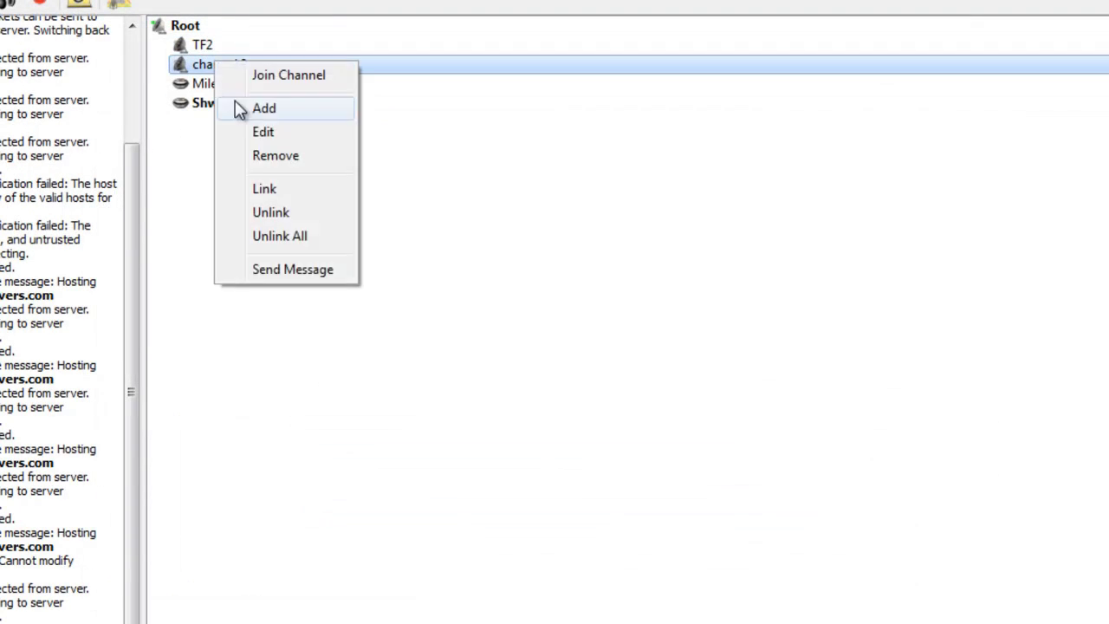
pyautogui.click(265, 139)
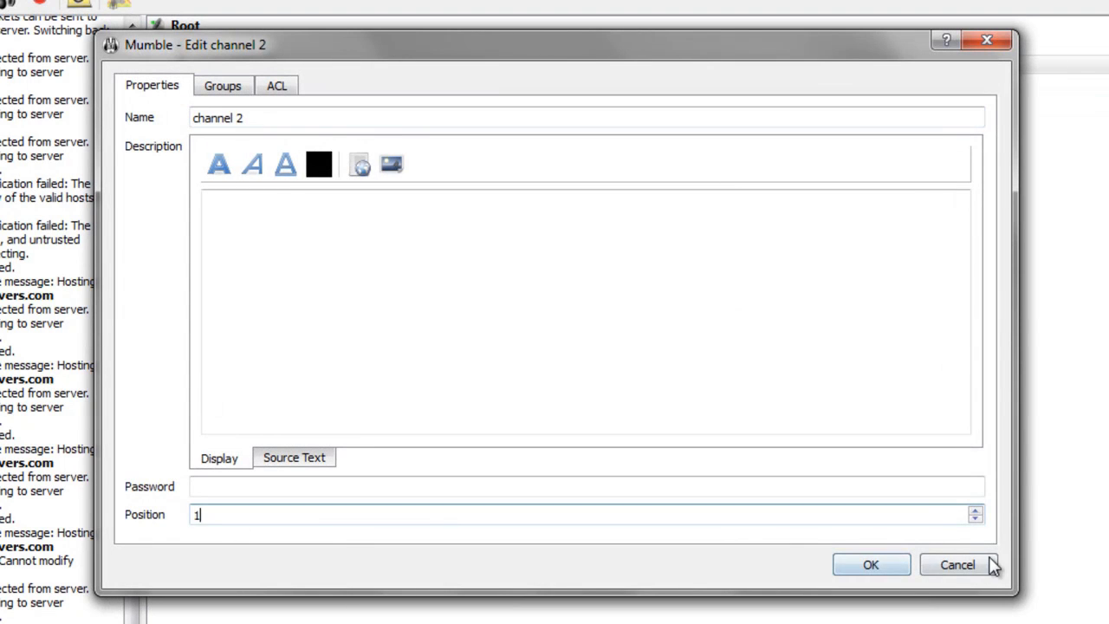
pyautogui.click(993, 565)
pyautogui.click(242, 44)
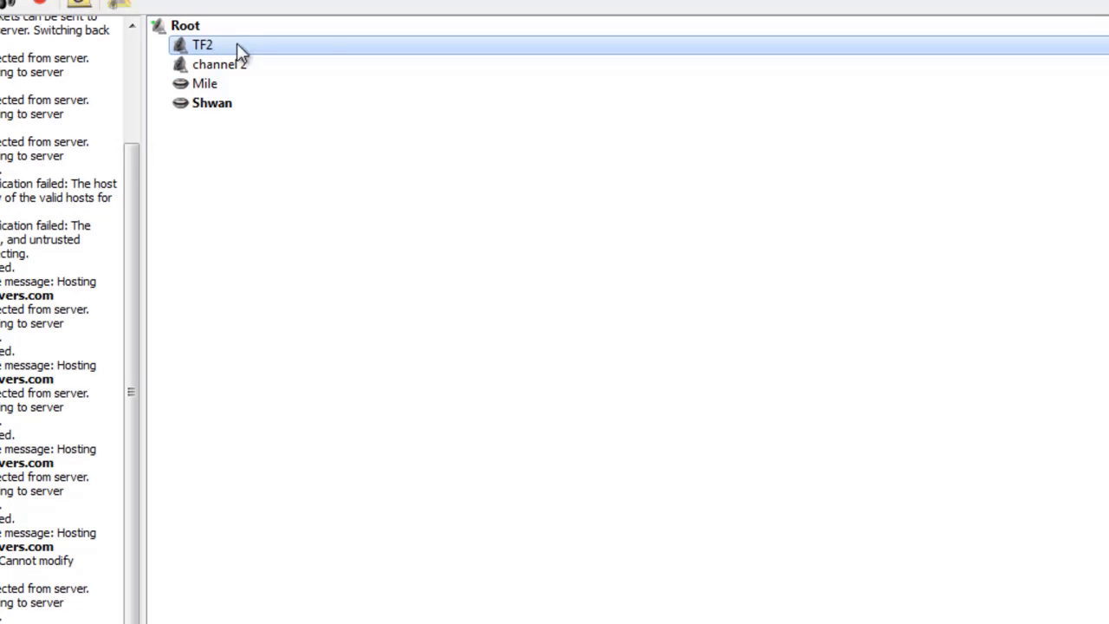
pyautogui.rightClick(226, 46)
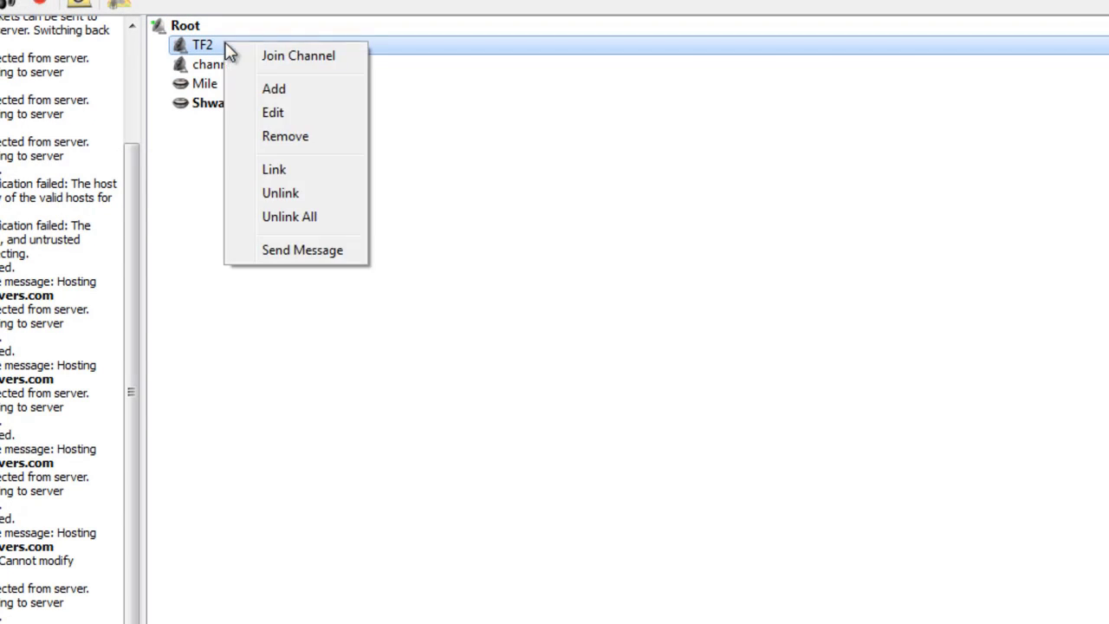
pyautogui.click(275, 91)
pyautogui.write('re')
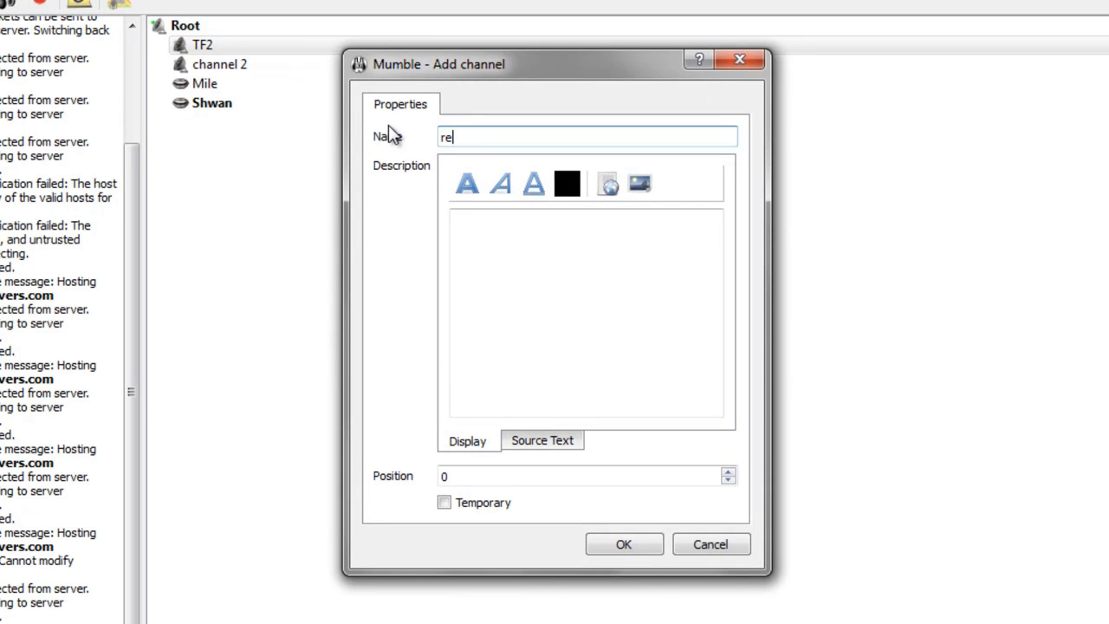
pyautogui.write('d')
pyautogui.click(620, 543)
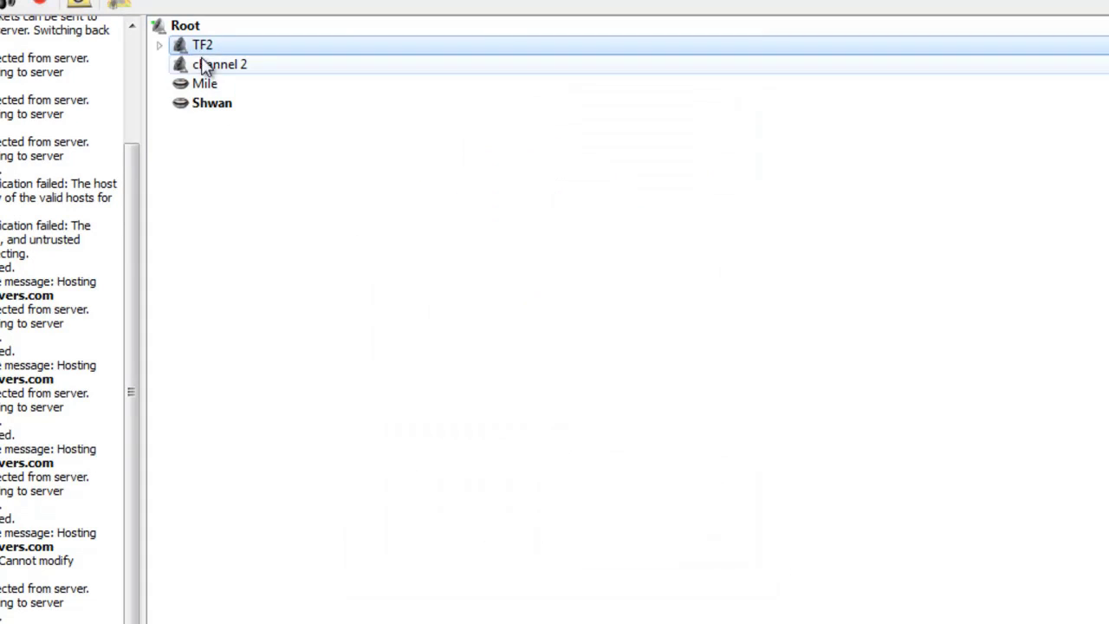
pyautogui.click(158, 46)
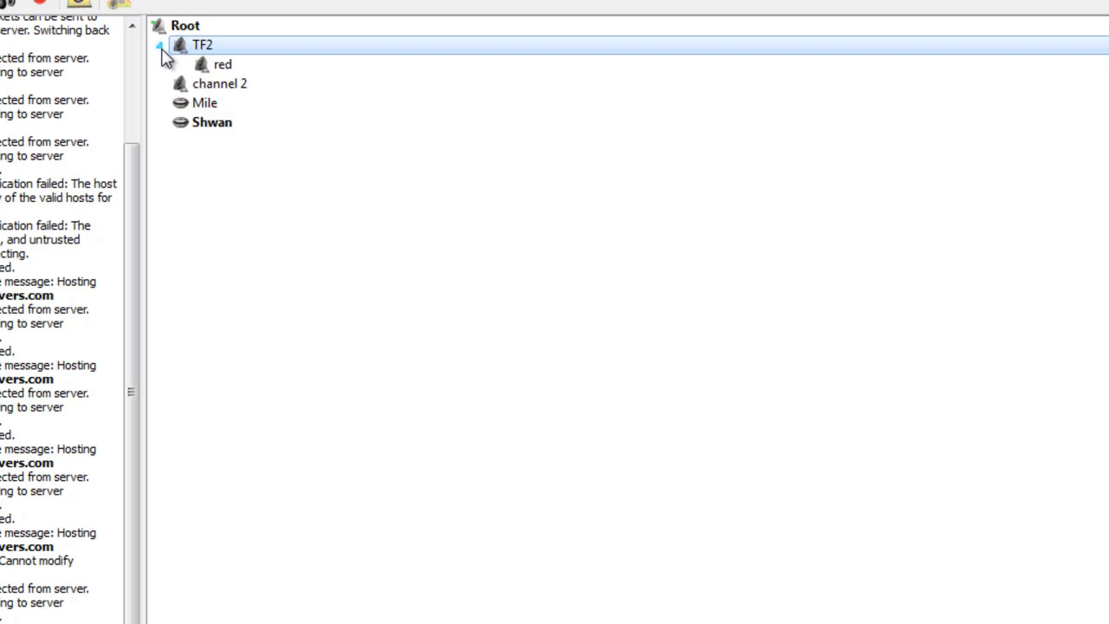
pyautogui.rightClick(237, 68)
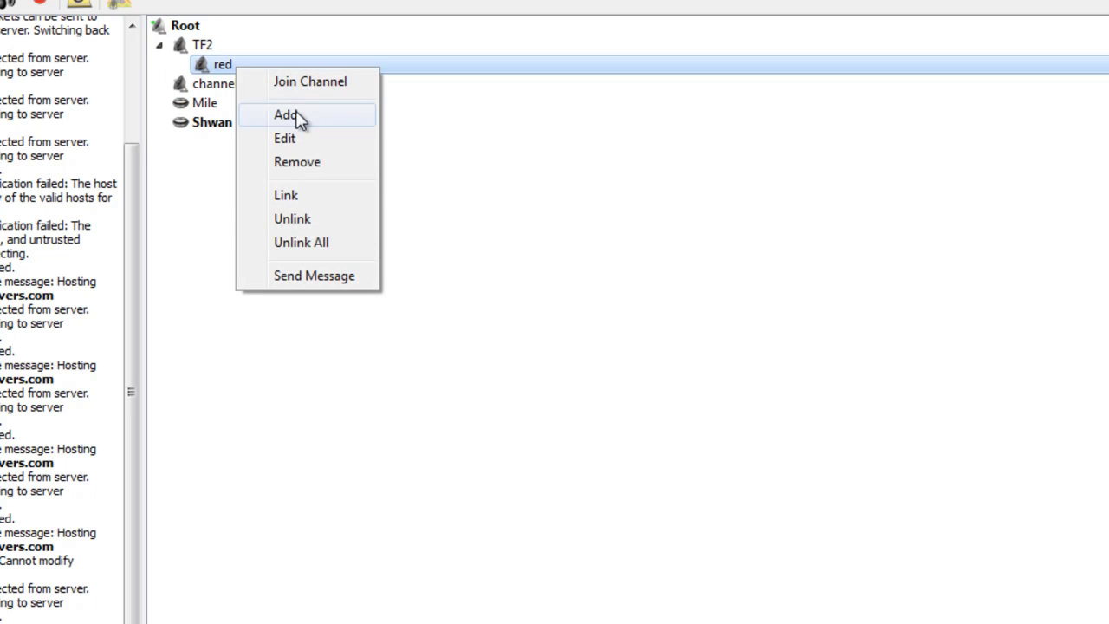
pyautogui.click(289, 113)
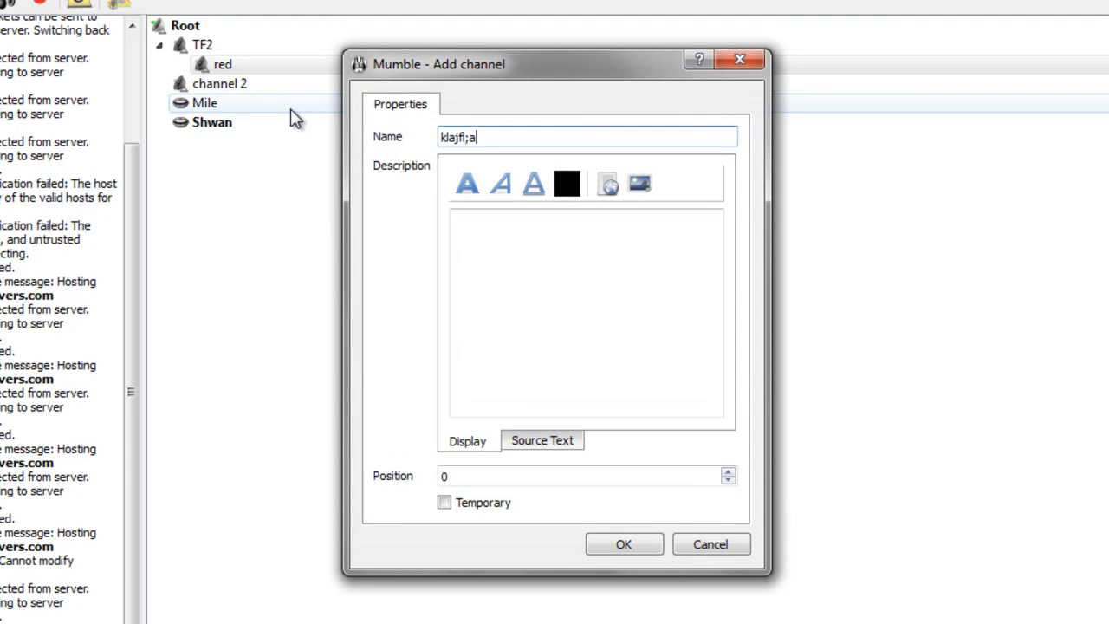
pyautogui.click(593, 543)
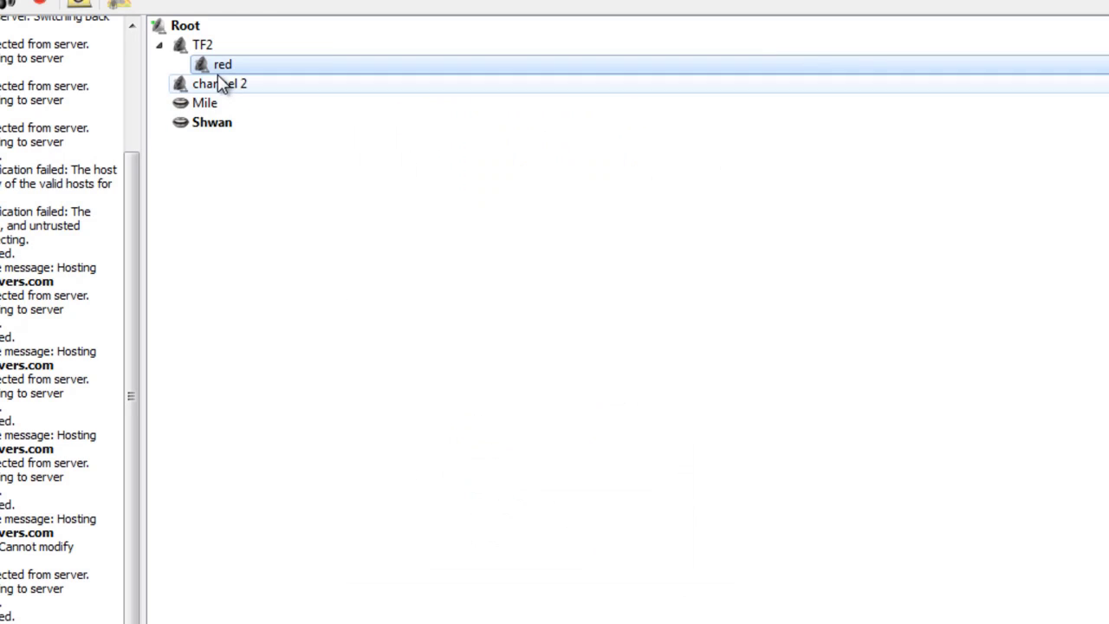
# Step: Add a red2 sub-channel under red, then delete it
pyautogui.rightClick(206, 64)
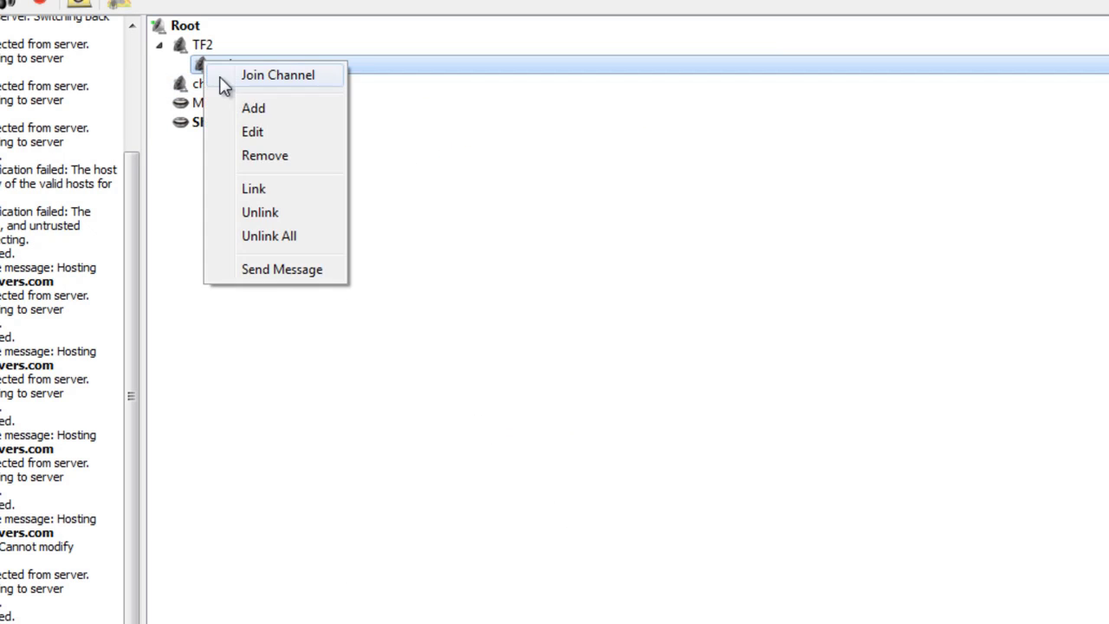
pyautogui.click(265, 110)
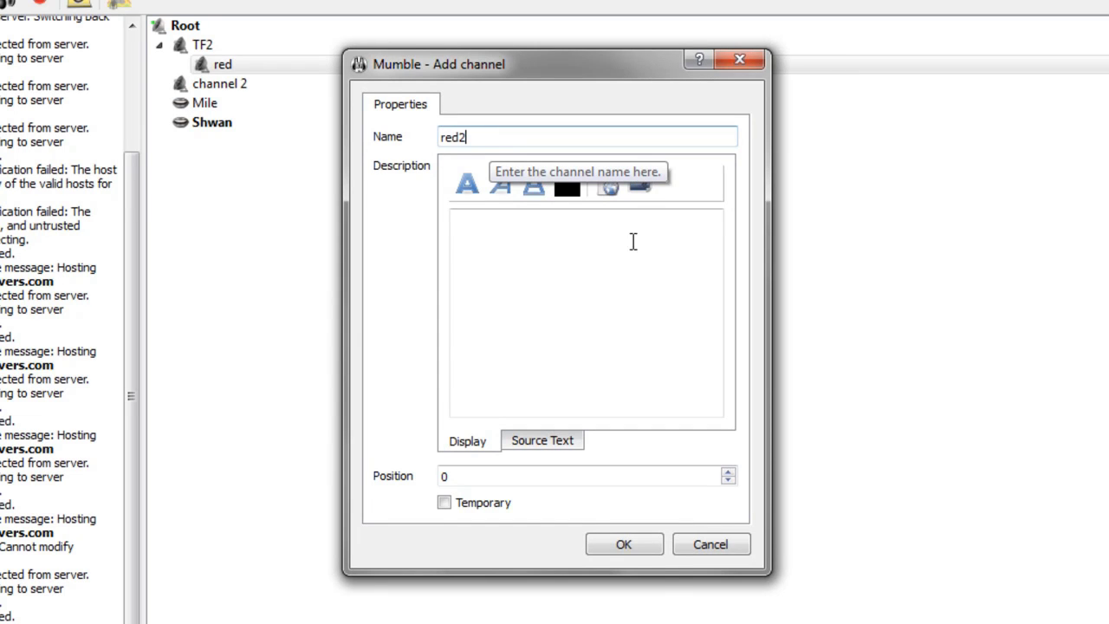
pyautogui.click(646, 544)
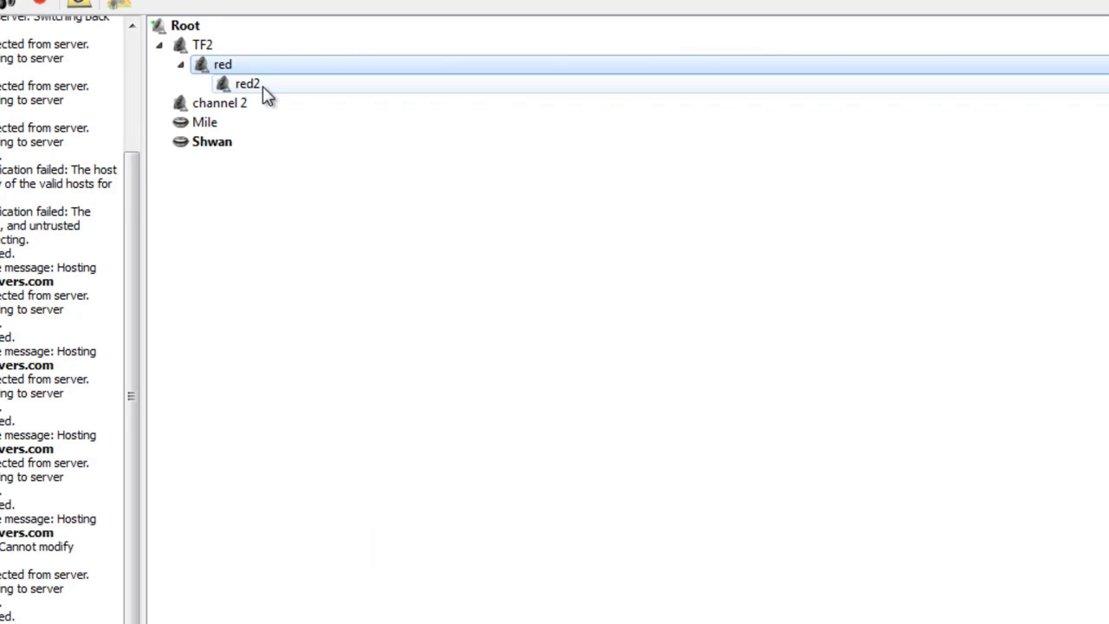
pyautogui.click(257, 88)
pyautogui.rightClick(257, 89)
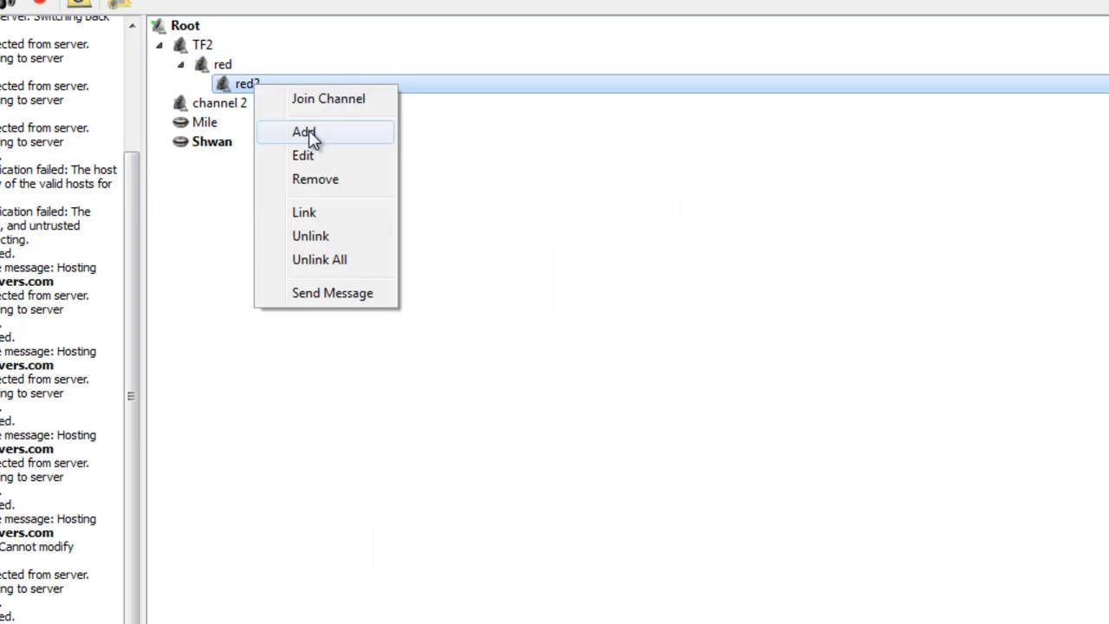
pyautogui.click(339, 180)
pyautogui.click(652, 353)
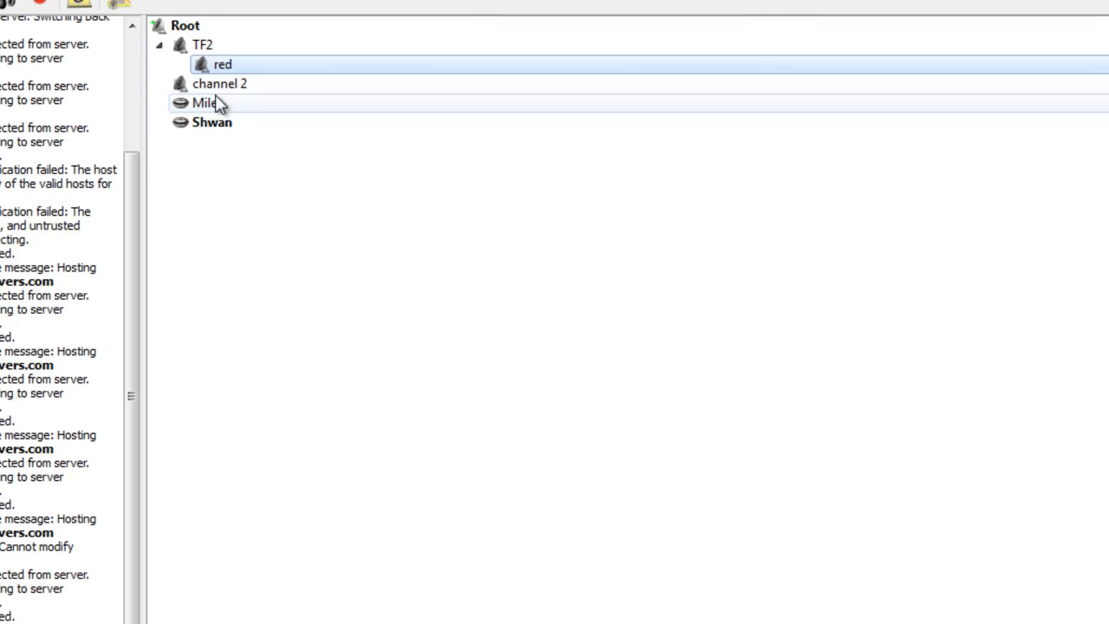
# Step: Add a new channel under TF2 and save it renamed to blu
pyautogui.click(180, 48)
pyautogui.rightClick(213, 47)
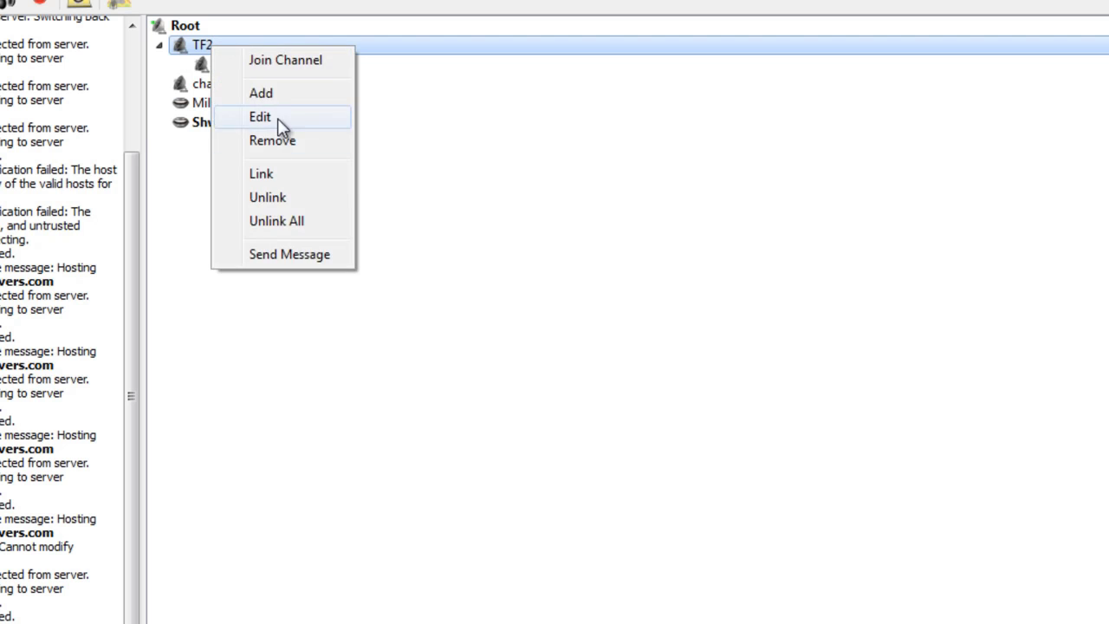
pyautogui.click(281, 100)
pyautogui.press('Return')
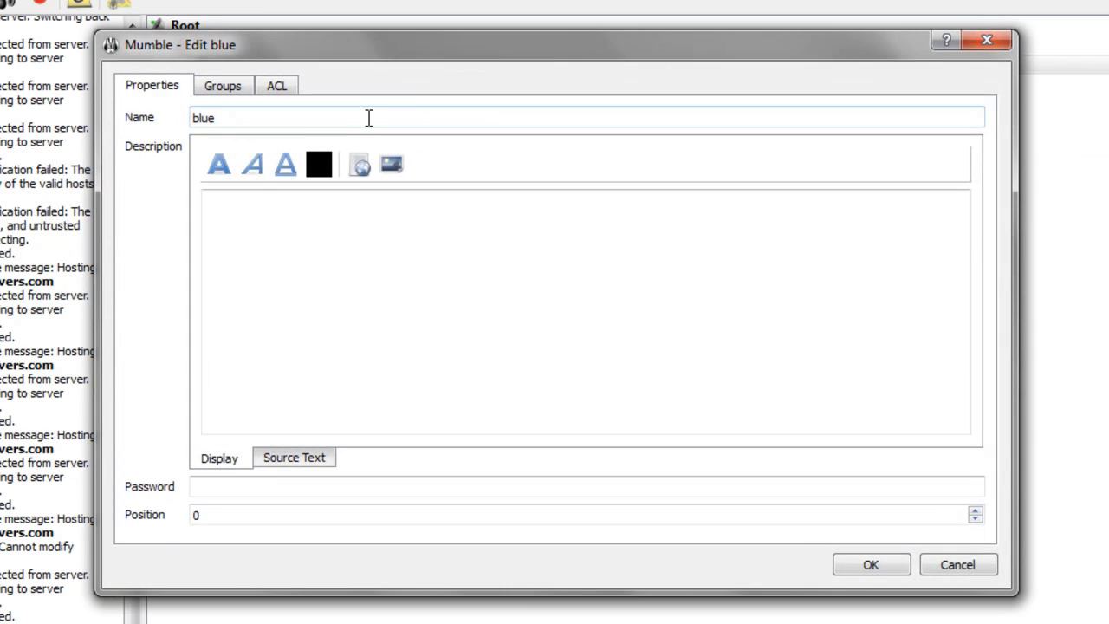
pyautogui.click(879, 565)
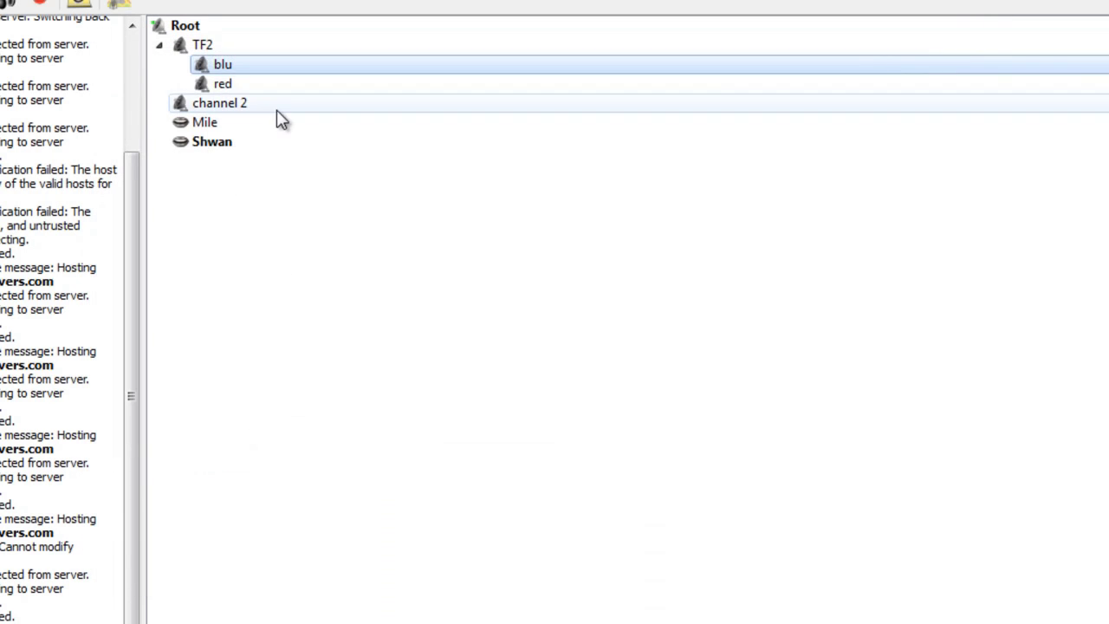
# Step: Give blu position 1 so it sorts below red
pyautogui.click(284, 86)
pyautogui.click(270, 71)
pyautogui.click(267, 90)
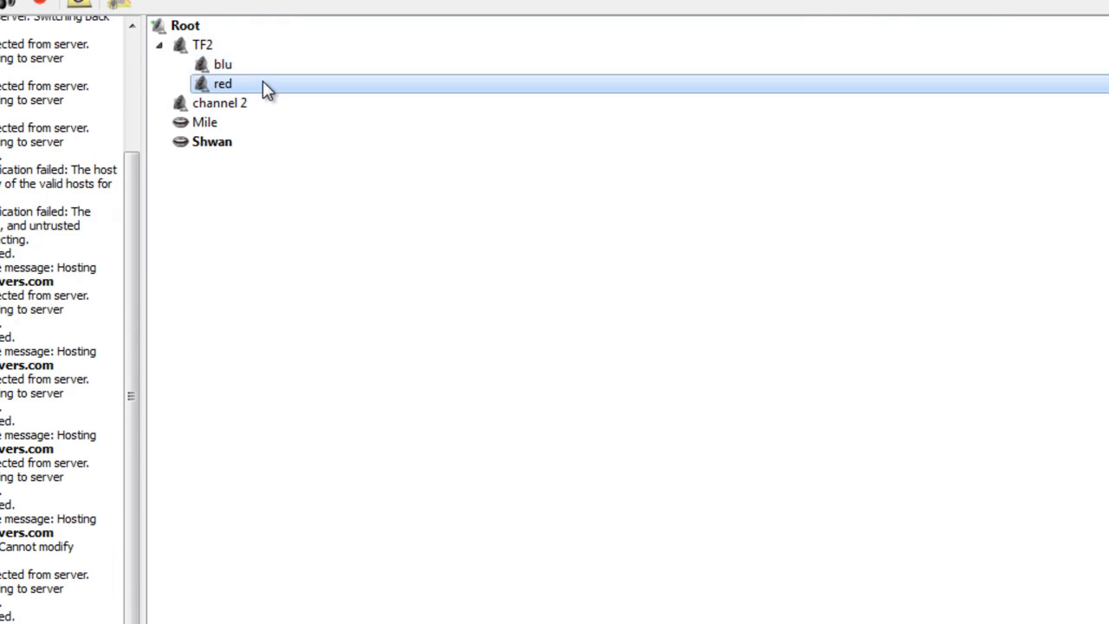
pyautogui.rightClick(263, 83)
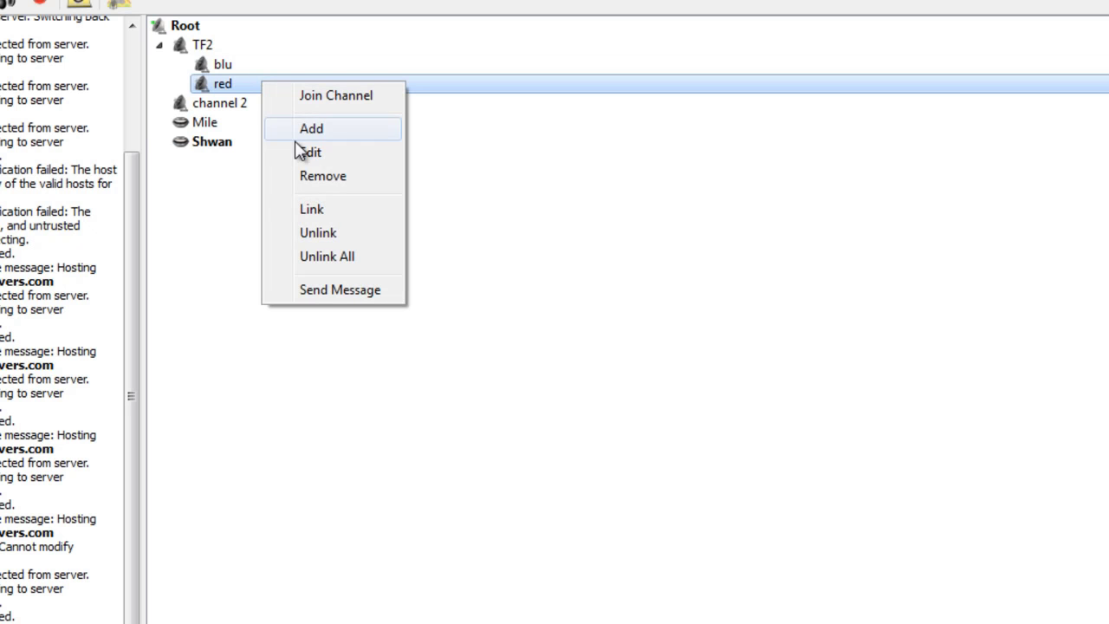
pyautogui.click(217, 64)
pyautogui.rightClick(226, 64)
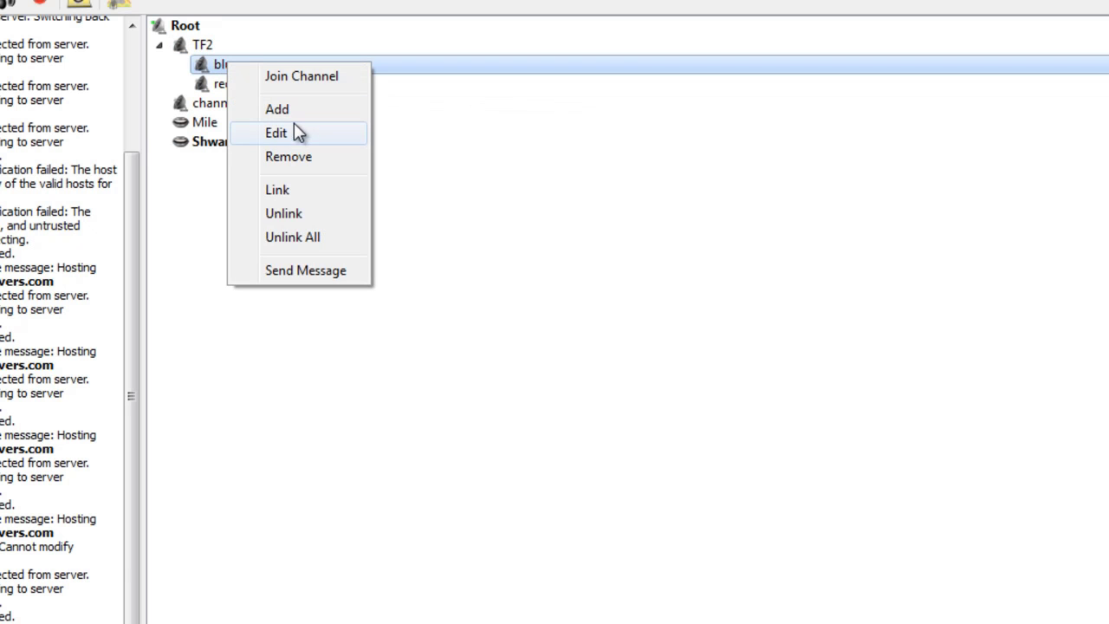
pyautogui.click(294, 132)
pyautogui.write('1')
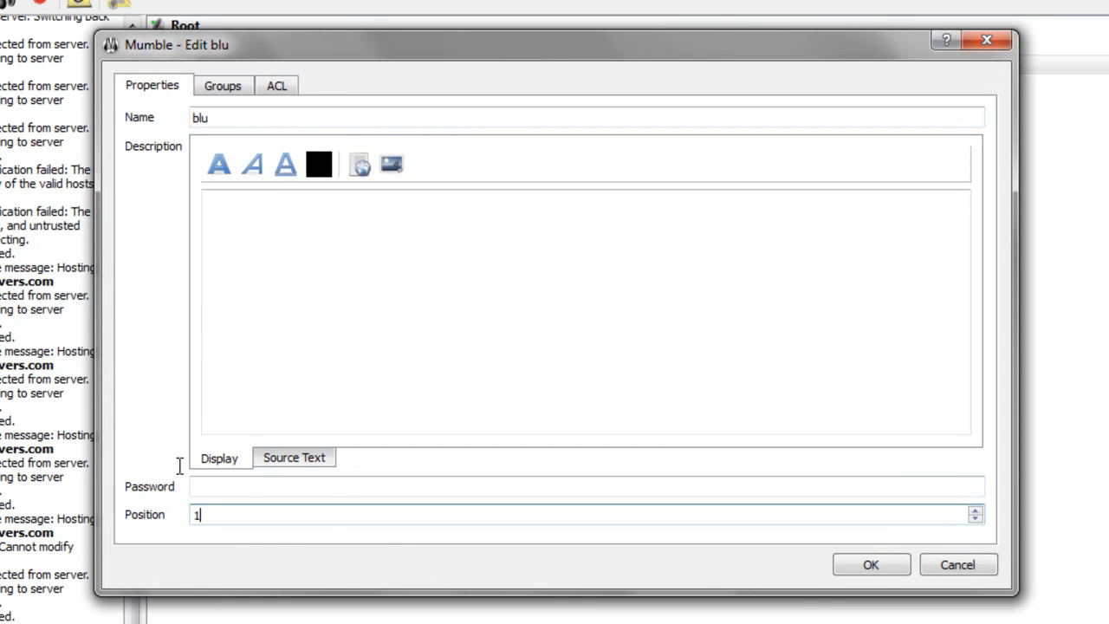
pyautogui.click(876, 571)
pyautogui.click(245, 68)
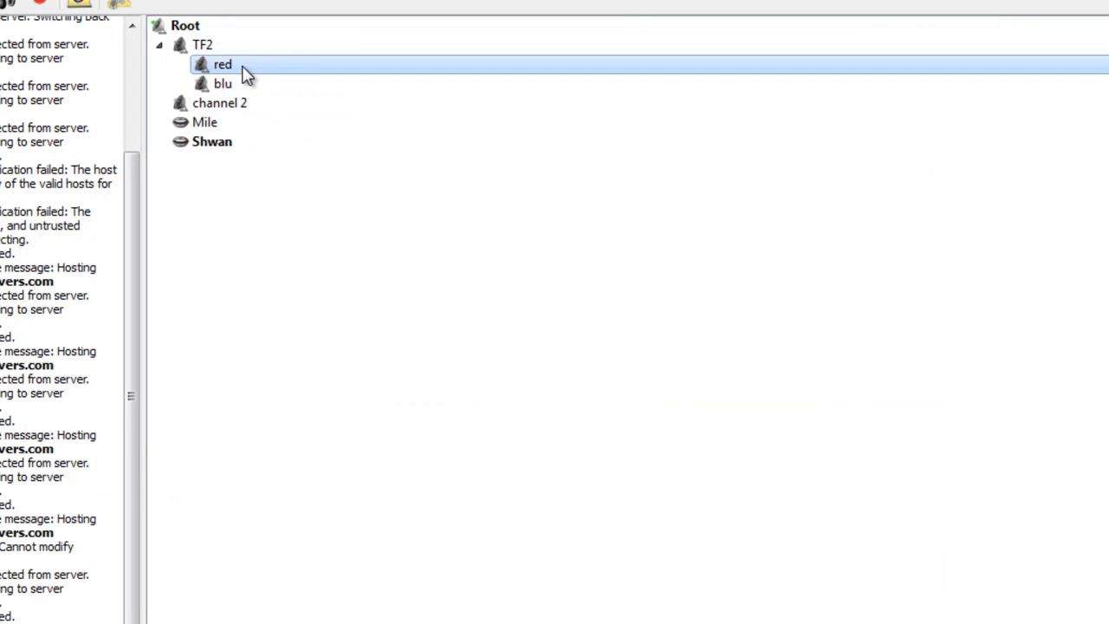
pyautogui.click(230, 86)
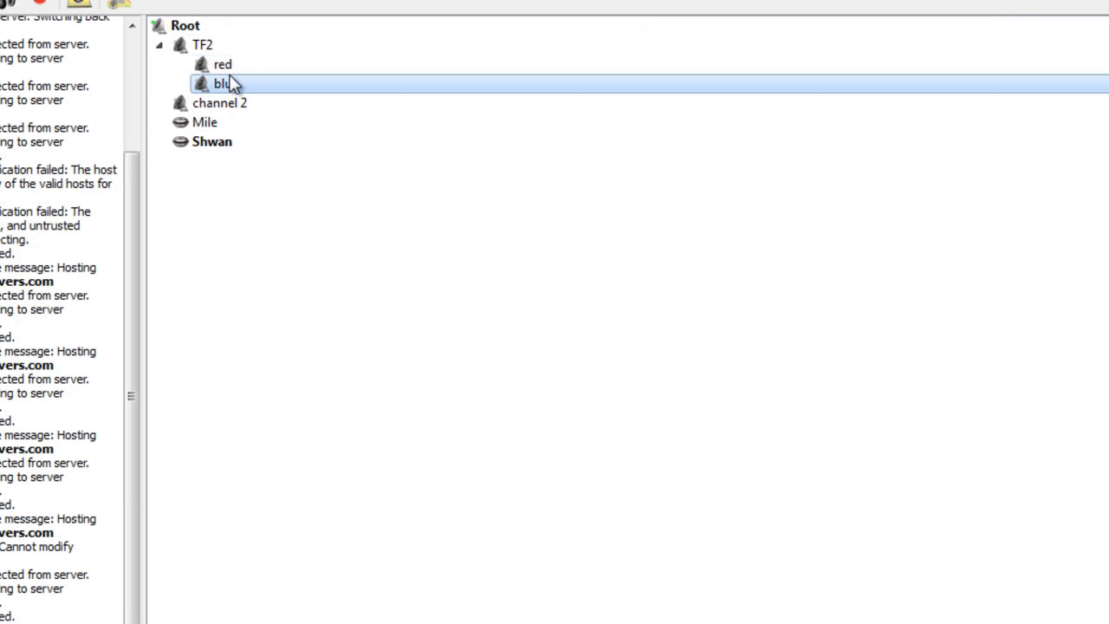
pyautogui.rightClick(232, 84)
# Step: Join the red TF2 sub-channel yourself and move the other user into the blu sub-channel
pyautogui.click(305, 52)
pyautogui.click(294, 65)
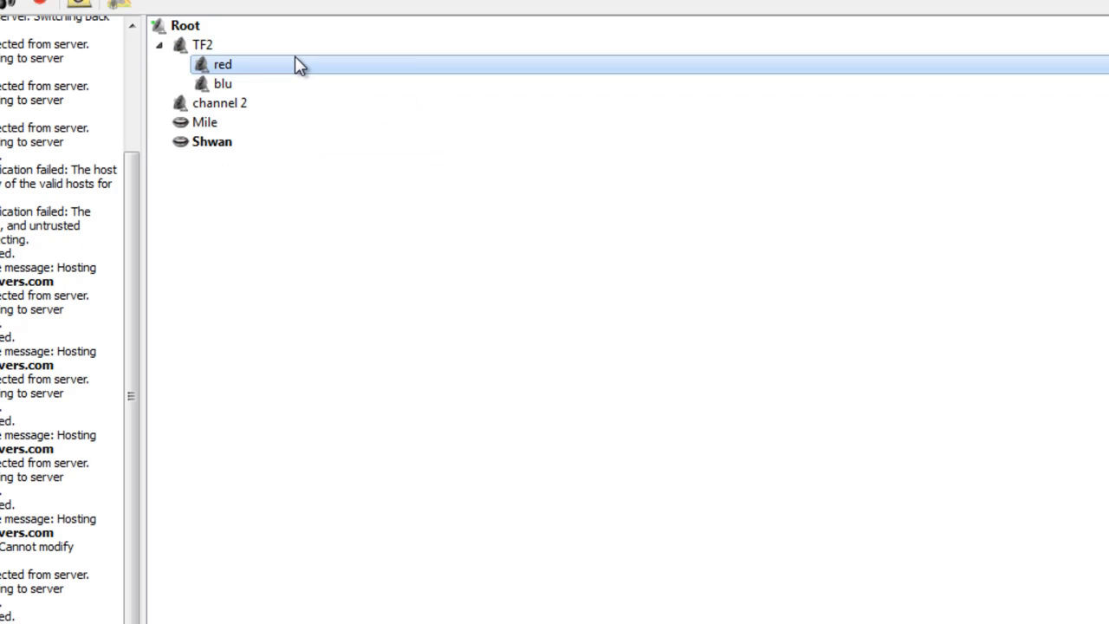
pyautogui.doubleClick(295, 64)
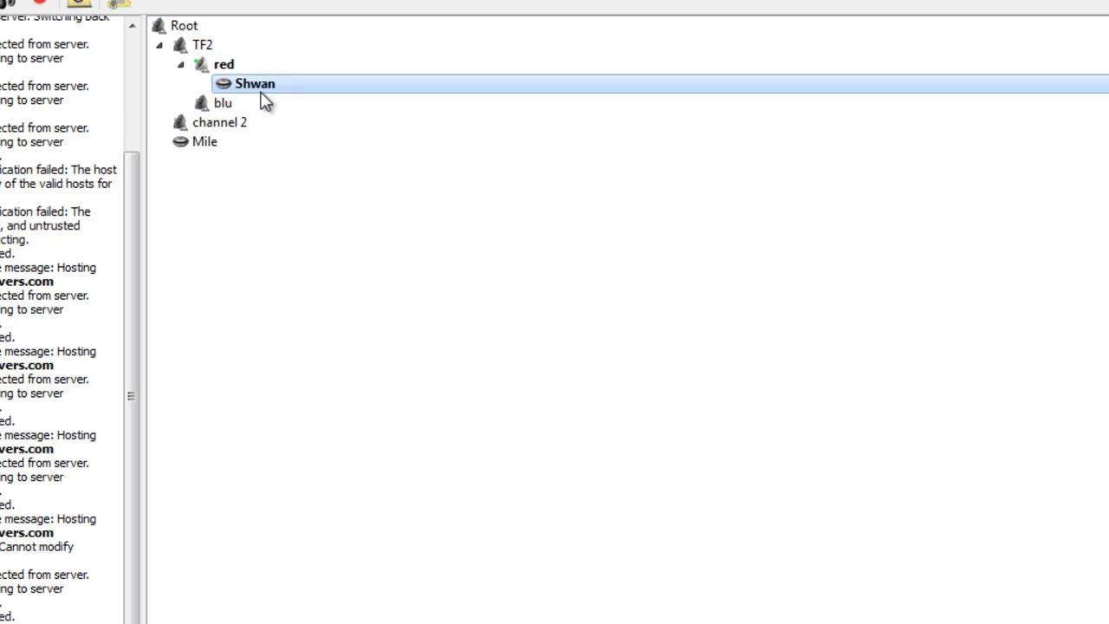
pyautogui.moveTo(235, 146); pyautogui.dragTo(255, 131)
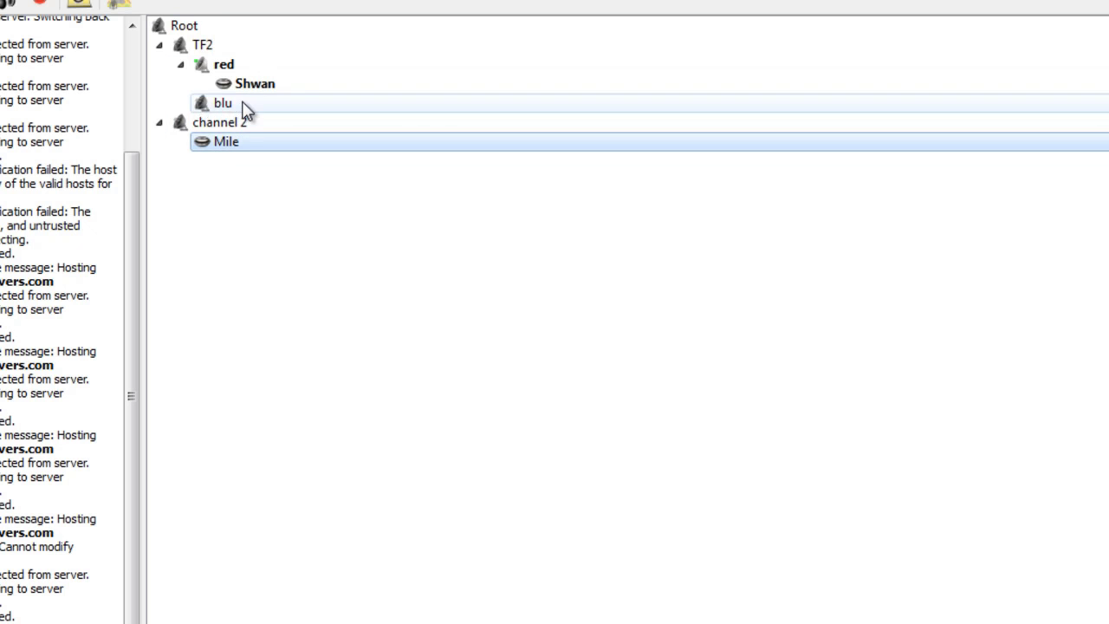
pyautogui.doubleClick(245, 105)
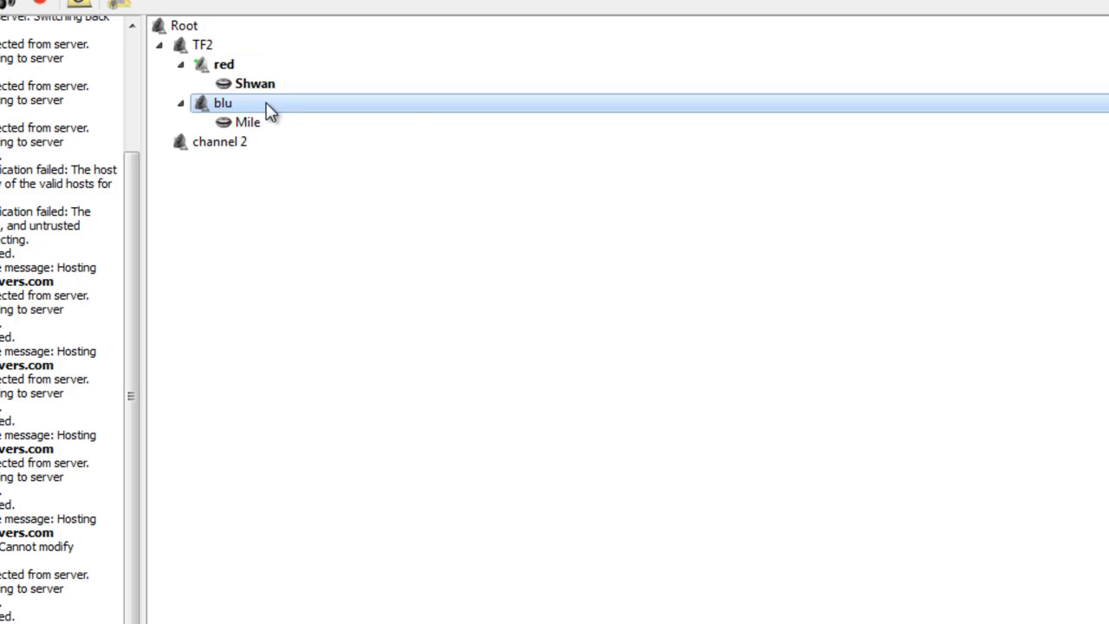
pyautogui.rightClick(267, 106)
pyautogui.click(348, 232)
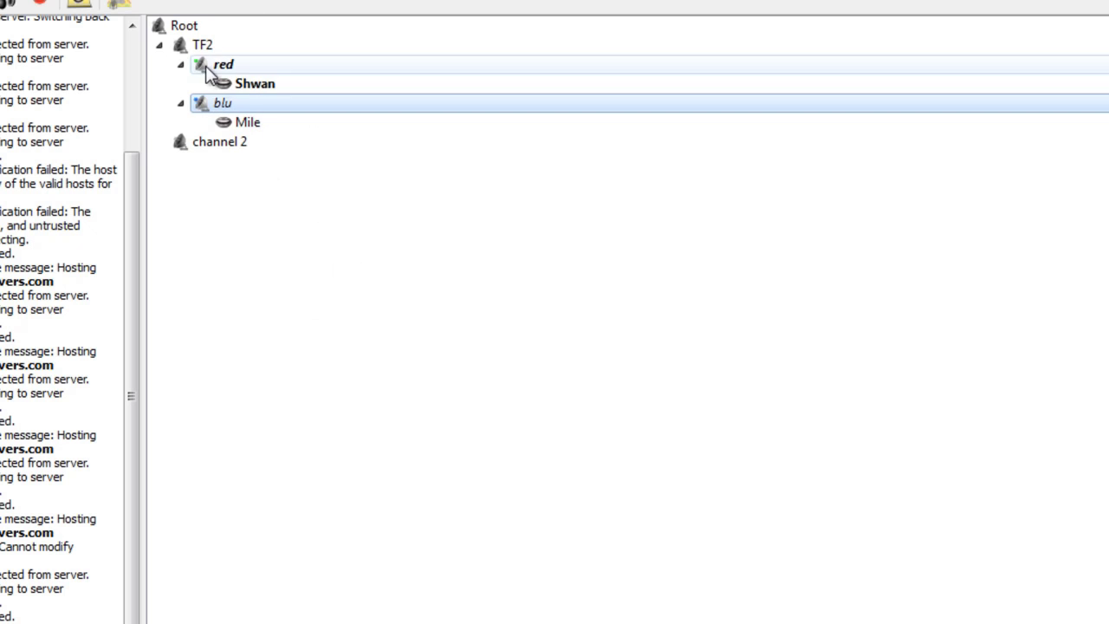
pyautogui.click(226, 66)
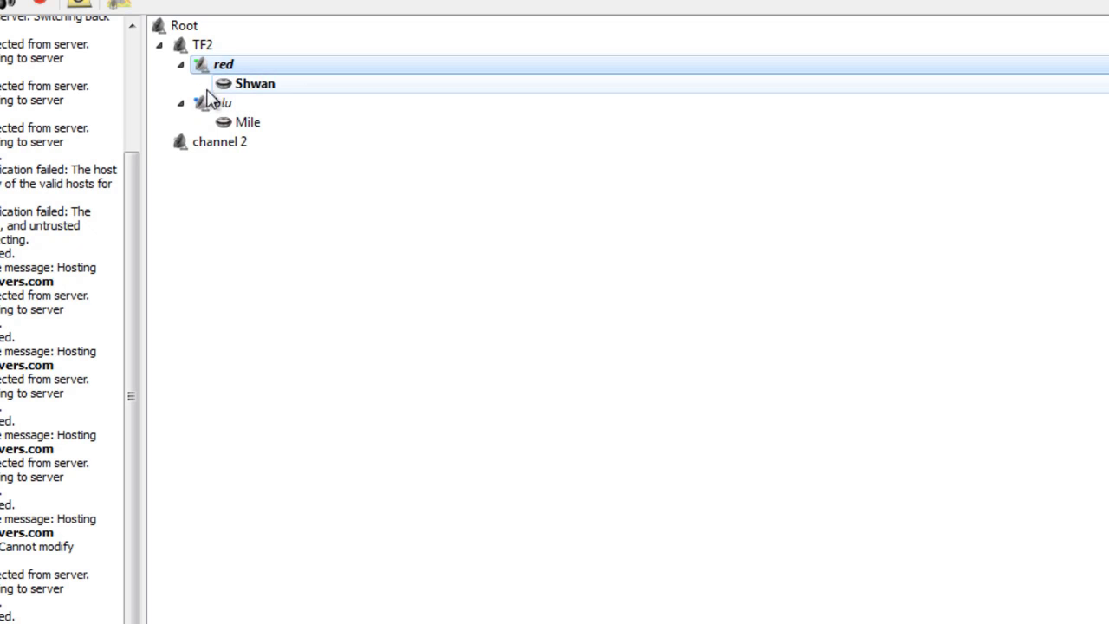
pyautogui.click(222, 104)
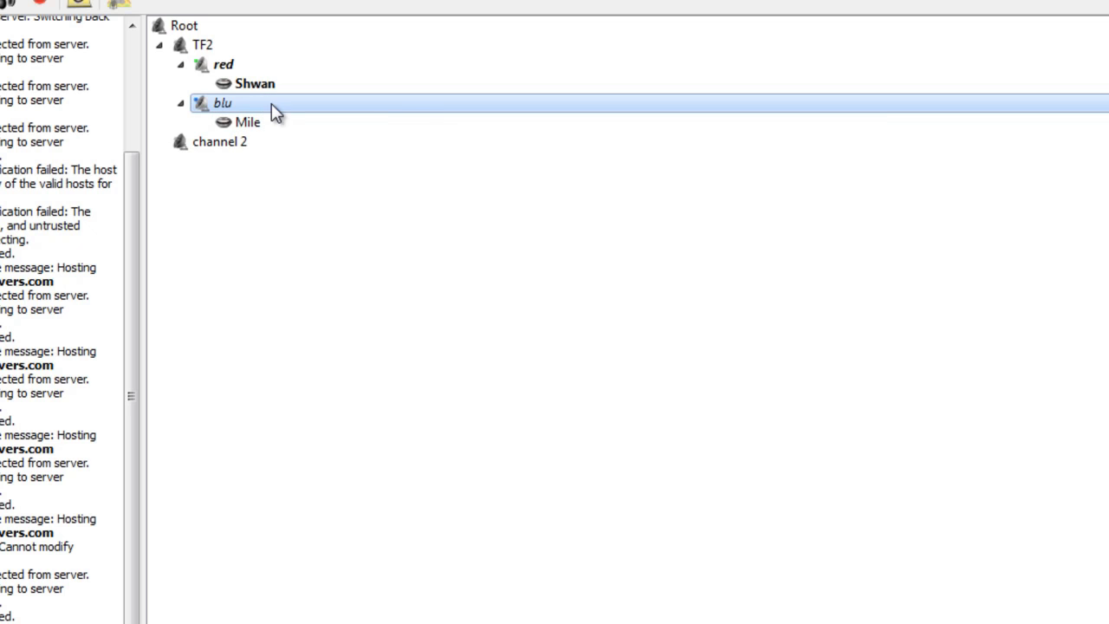
pyautogui.rightClick(271, 103)
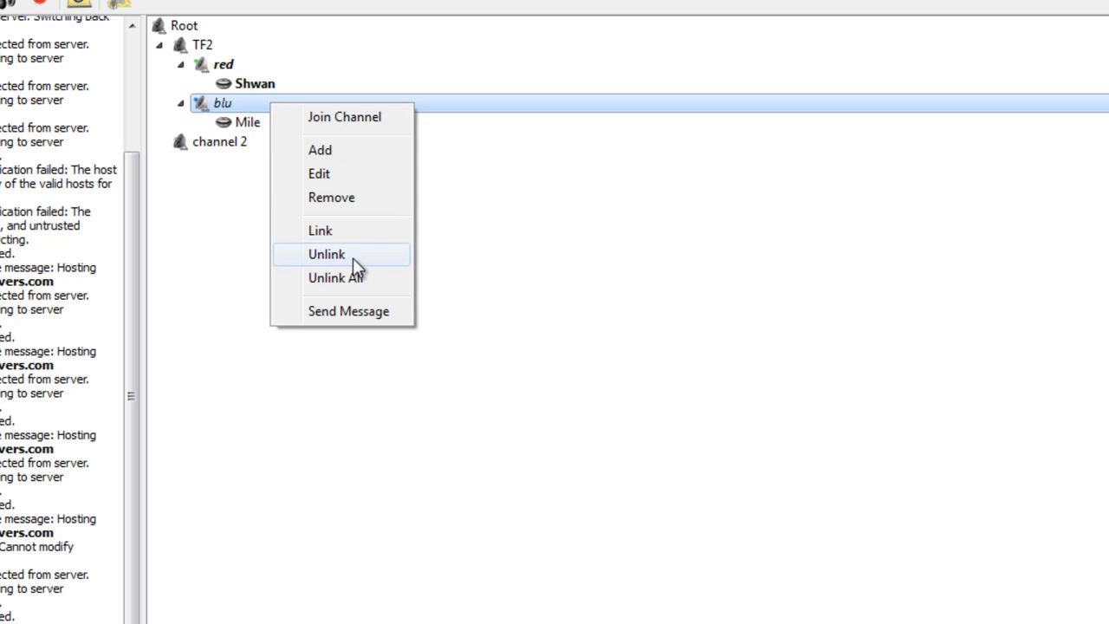
pyautogui.click(352, 257)
pyautogui.click(273, 68)
pyautogui.click(287, 86)
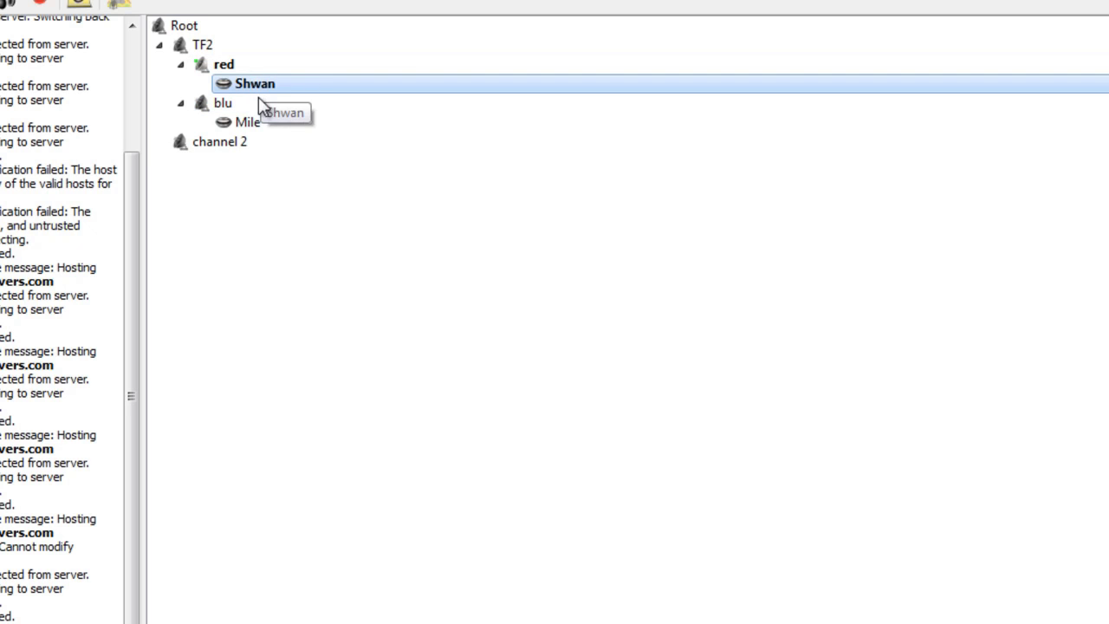
pyautogui.click(267, 112)
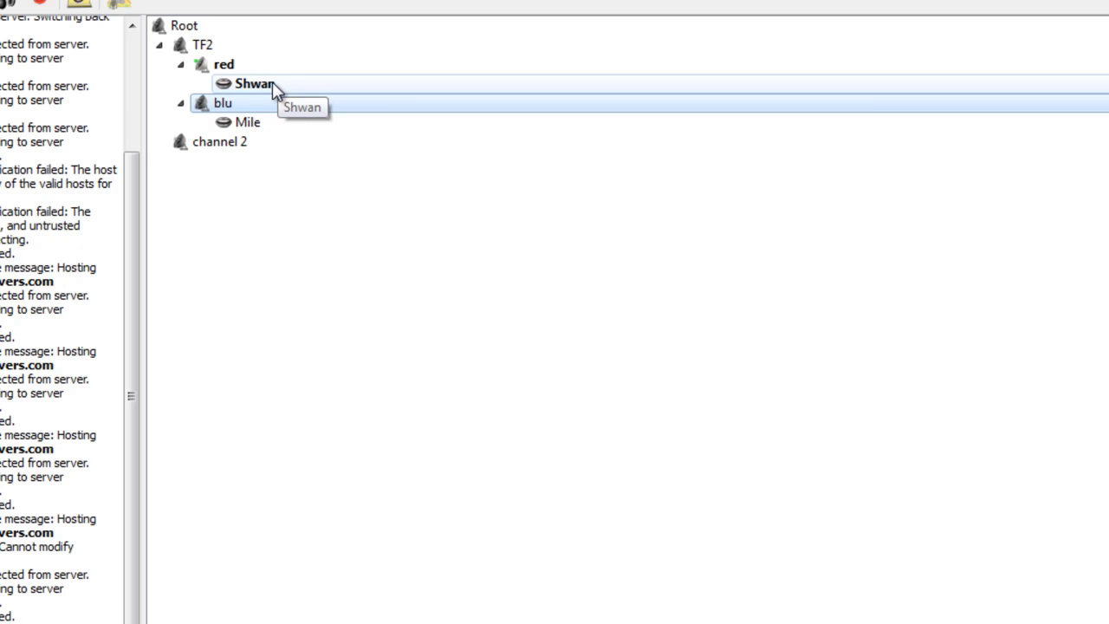
# Step: Mute the user sitting in the blu channel
pyautogui.click(269, 85)
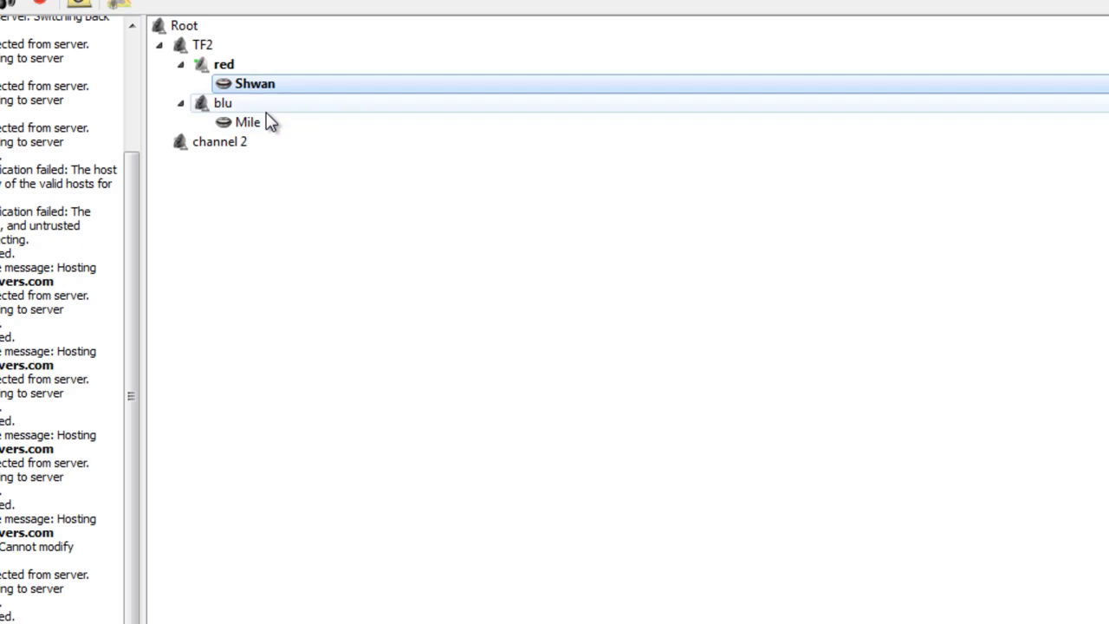
pyautogui.click(270, 125)
pyautogui.rightClick(269, 128)
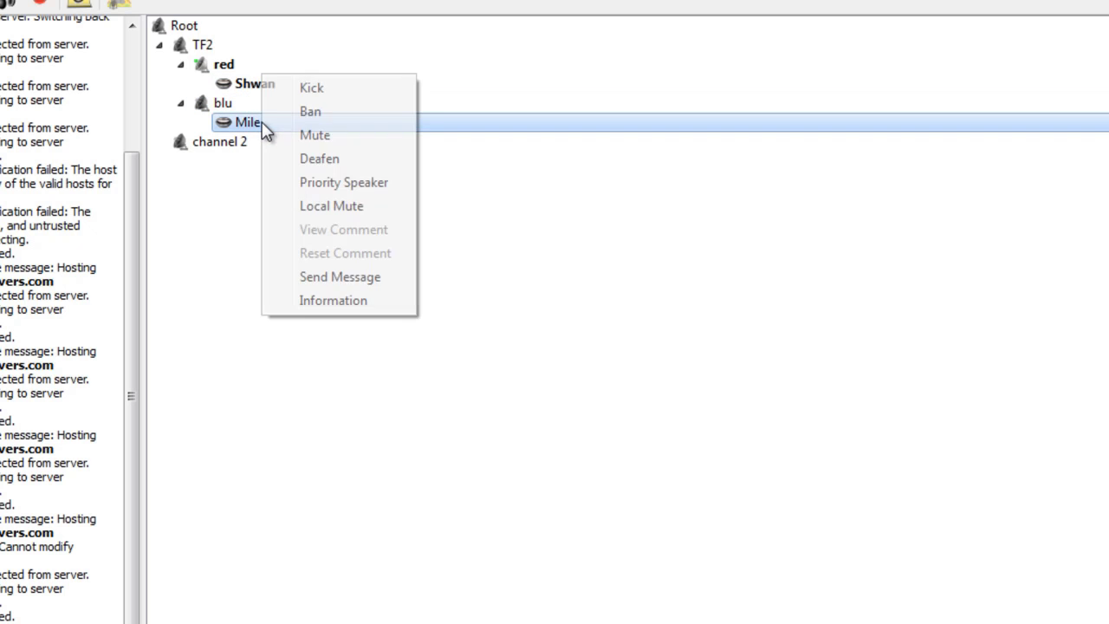
pyautogui.click(322, 136)
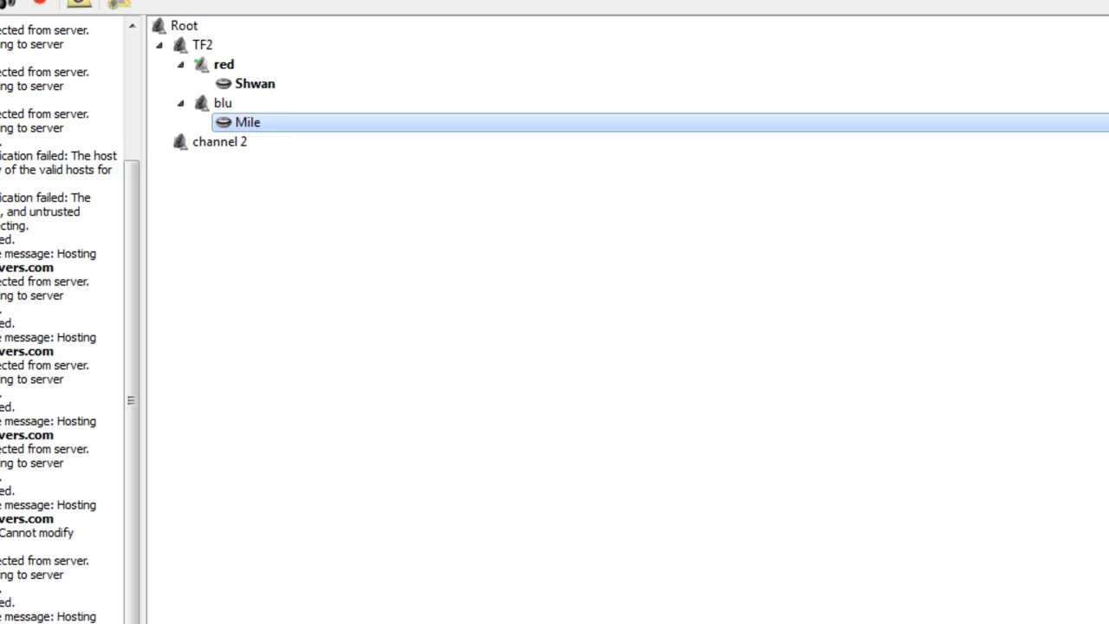
# Step: Unmute the blu channel's user so the mute mark disappears
pyautogui.click(255, 83)
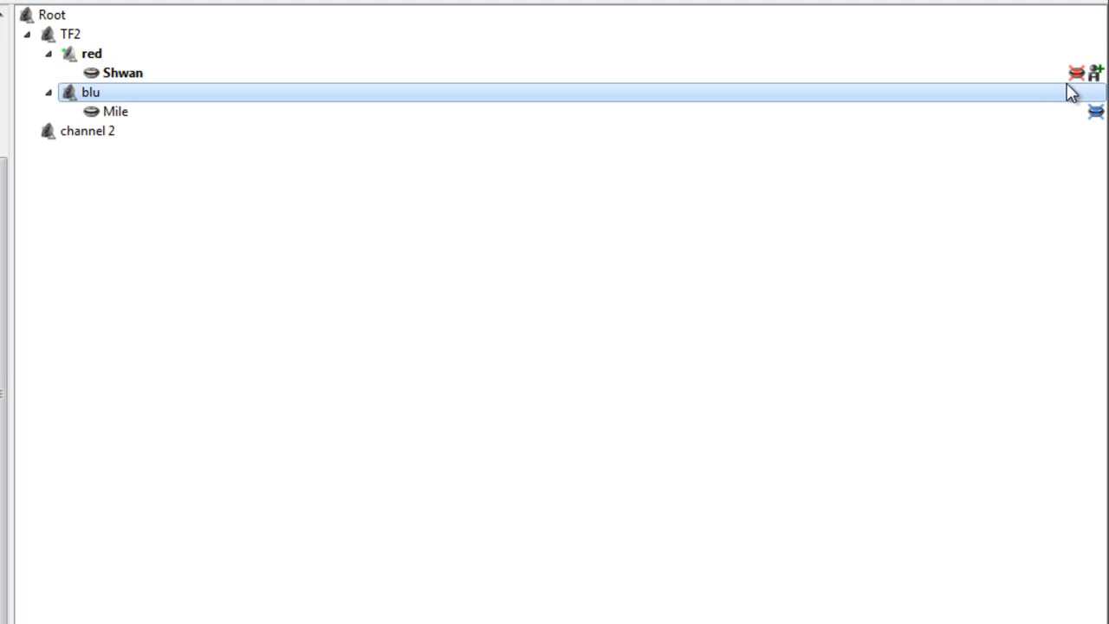
pyautogui.click(1047, 116)
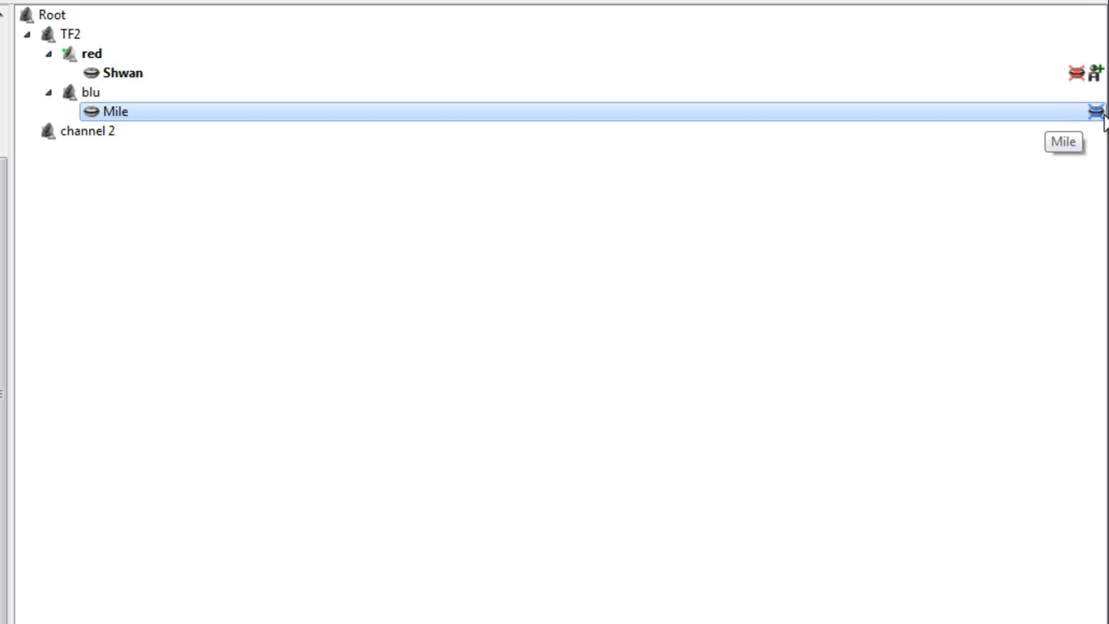
pyautogui.rightClick(211, 116)
pyautogui.click(241, 130)
pyautogui.rightClick(245, 115)
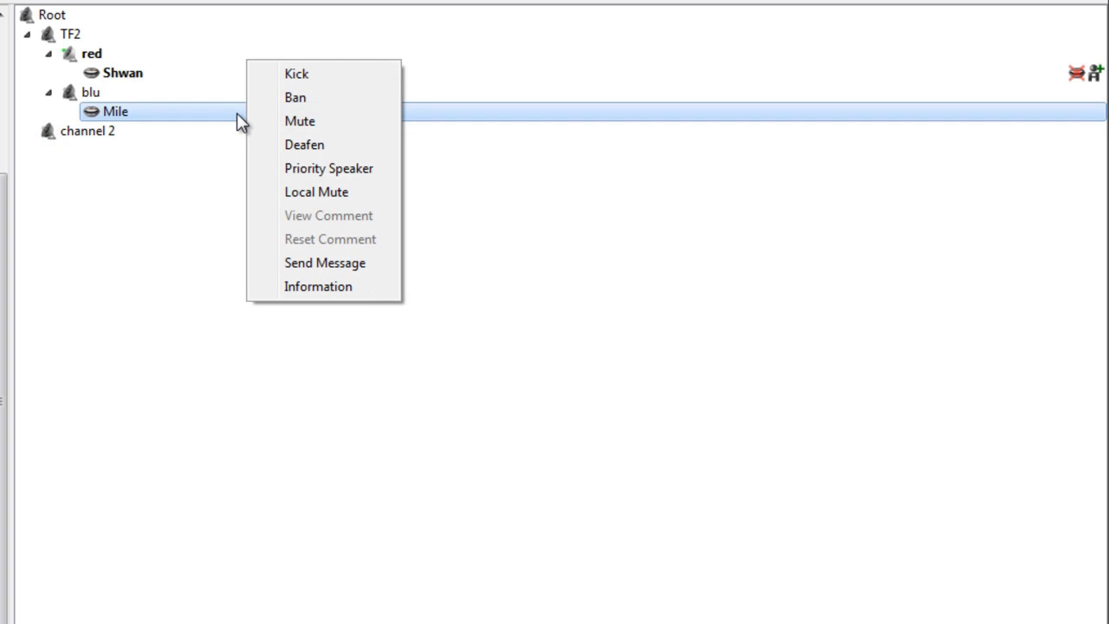
pyautogui.click(173, 106)
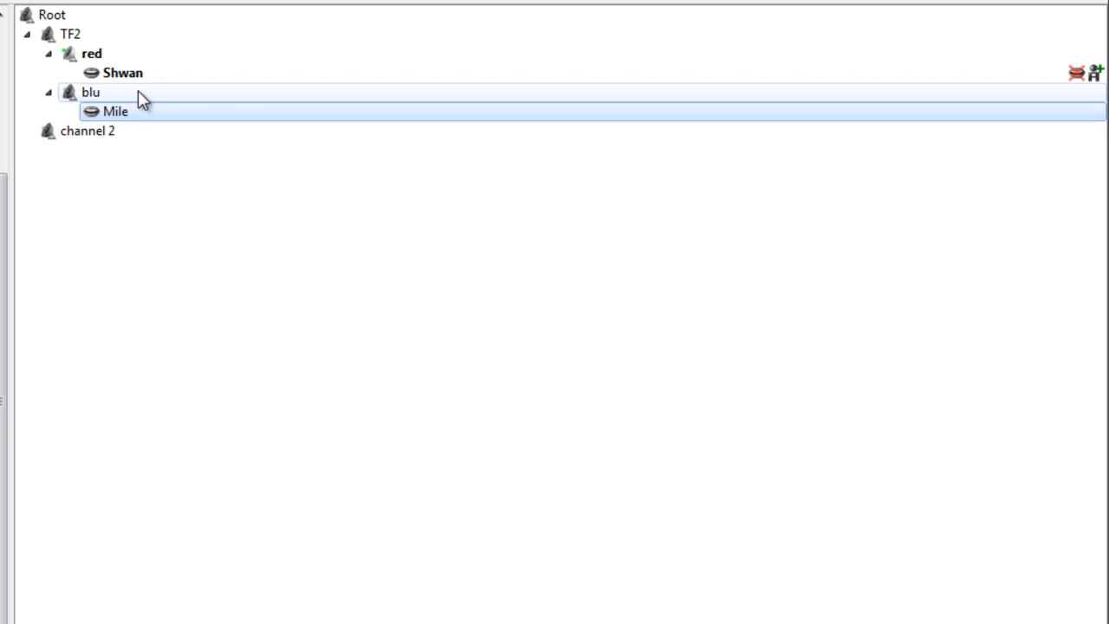
pyautogui.click(118, 80)
pyautogui.click(84, 95)
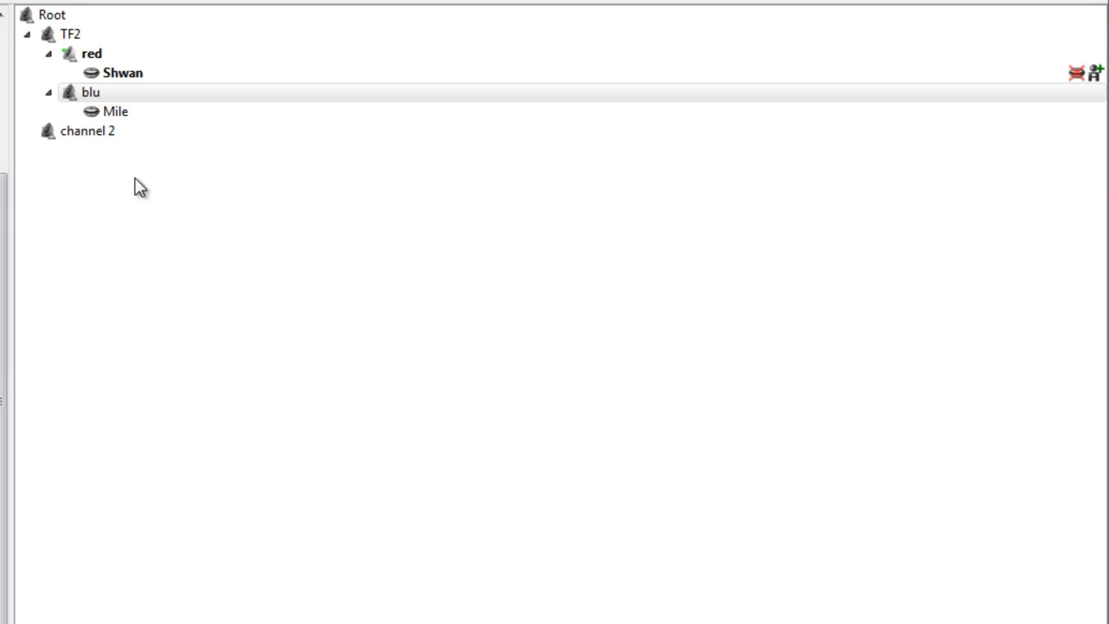
# Step: Move the users from the red and blu channels up to Root
pyautogui.click(133, 89)
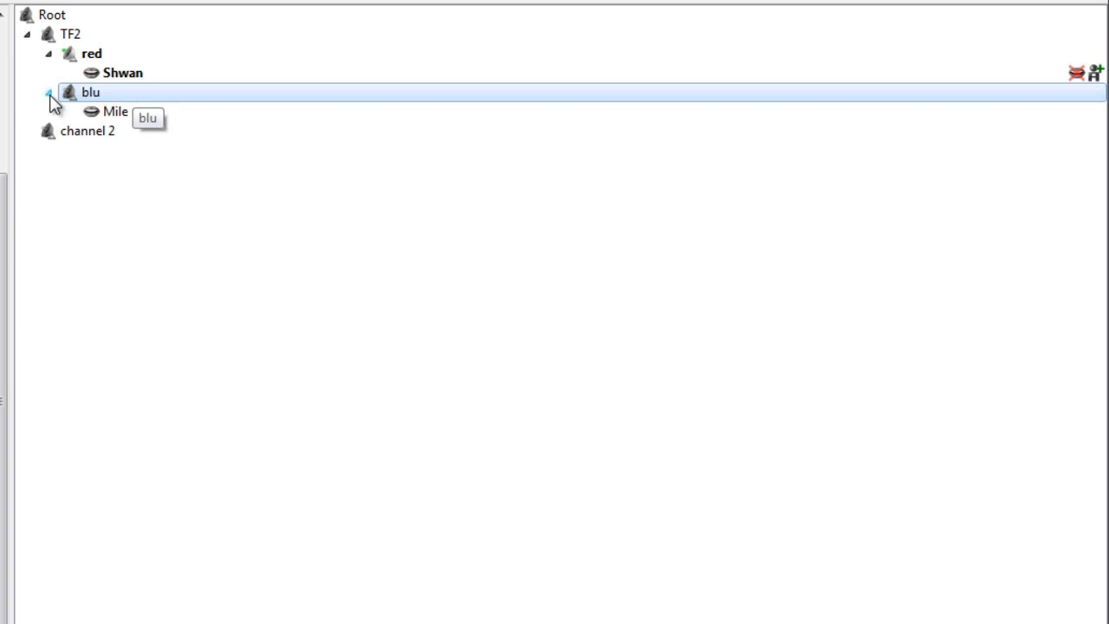
pyautogui.click(48, 35)
pyautogui.moveTo(97, 72); pyautogui.dragTo(69, 23)
pyautogui.moveTo(115, 98); pyautogui.dragTo(70, 32)
# Step: Delete the TF2 channel with its red and blu sub-channels, keeping channel 2
pyautogui.click(75, 36)
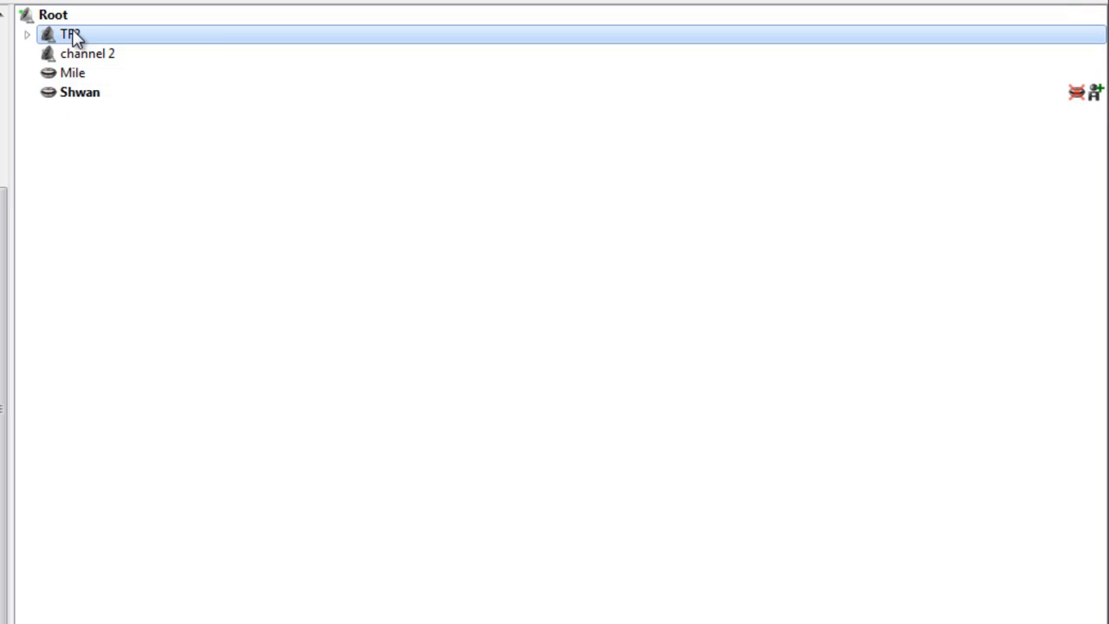
pyautogui.rightClick(74, 36)
pyautogui.click(143, 122)
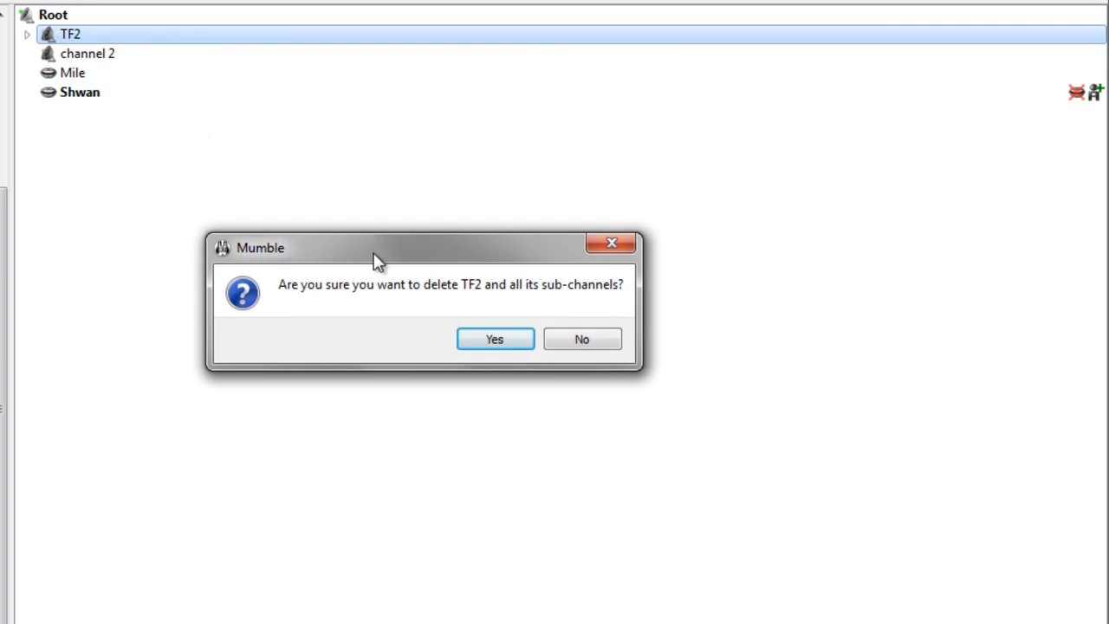
pyautogui.click(501, 340)
pyautogui.rightClick(90, 36)
pyautogui.click(119, 43)
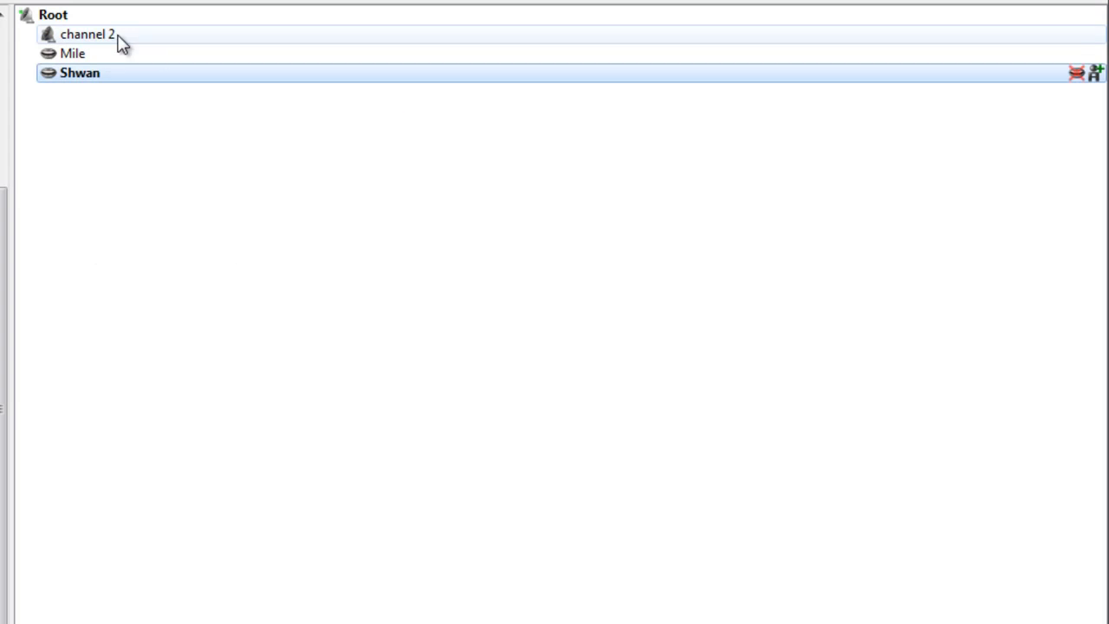
pyautogui.click(119, 45)
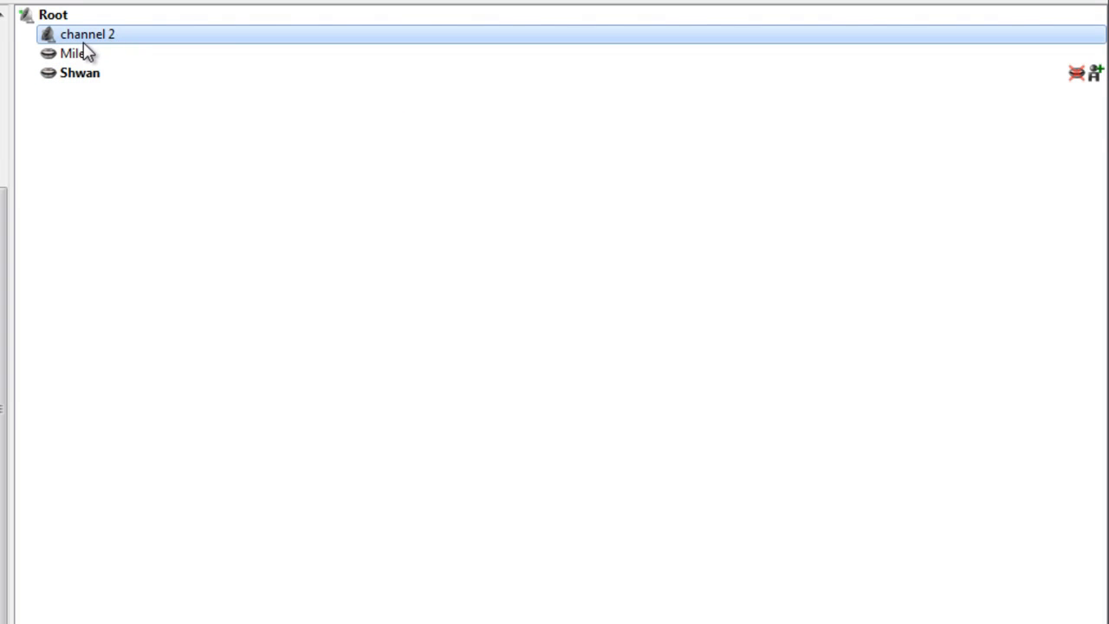
# Step: Add a new channel named 'password channel' under Root
pyautogui.click(69, 19)
pyautogui.rightClick(68, 16)
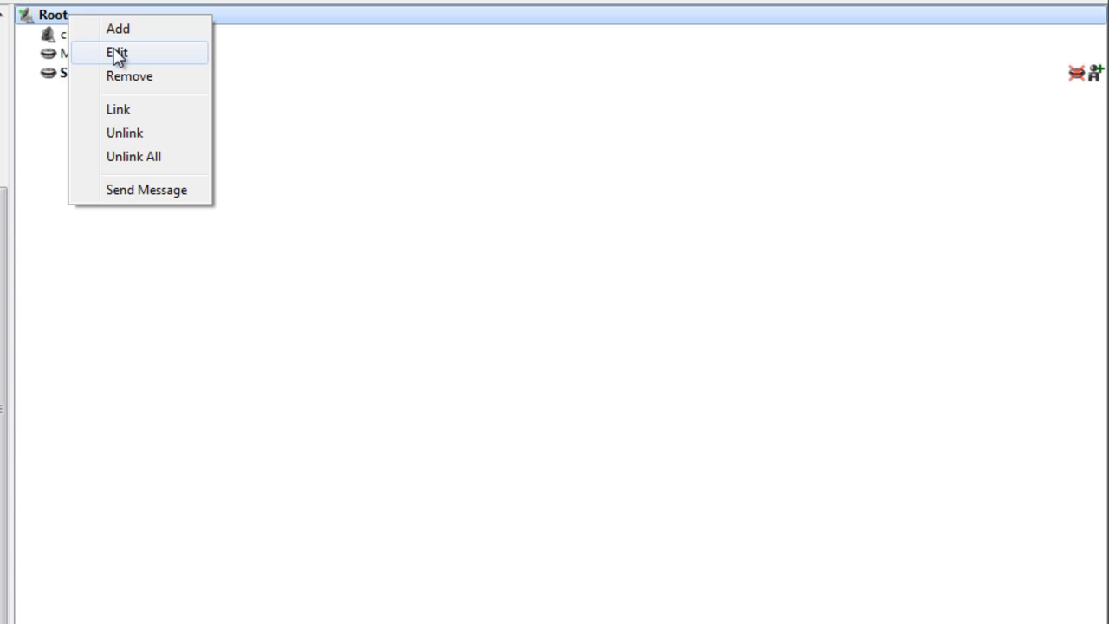
pyautogui.click(136, 35)
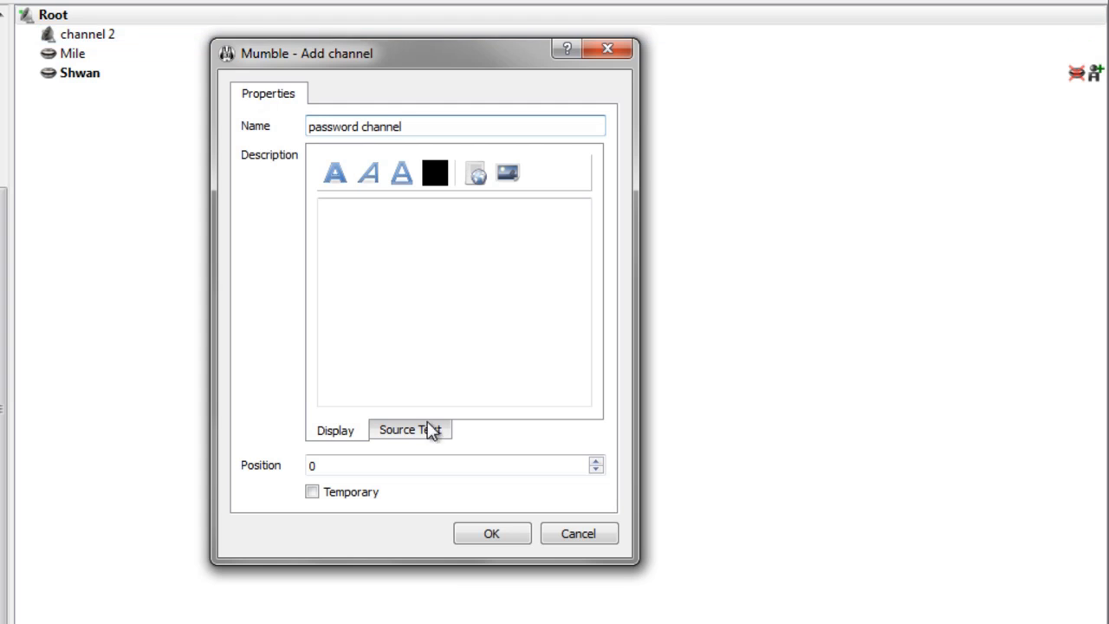
pyautogui.click(503, 532)
pyautogui.click(144, 35)
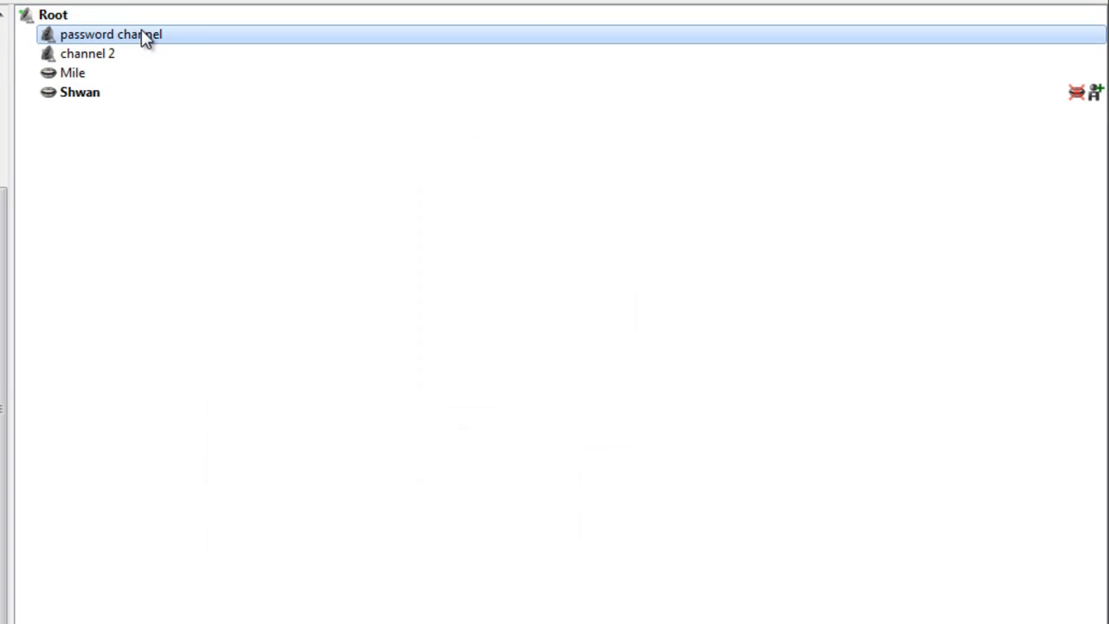
pyautogui.rightClick(144, 35)
pyautogui.click(93, 50)
# Step: Edit password channel's settings and enter a channel password in the Password field
pyautogui.rightClick(93, 36)
pyautogui.click(179, 108)
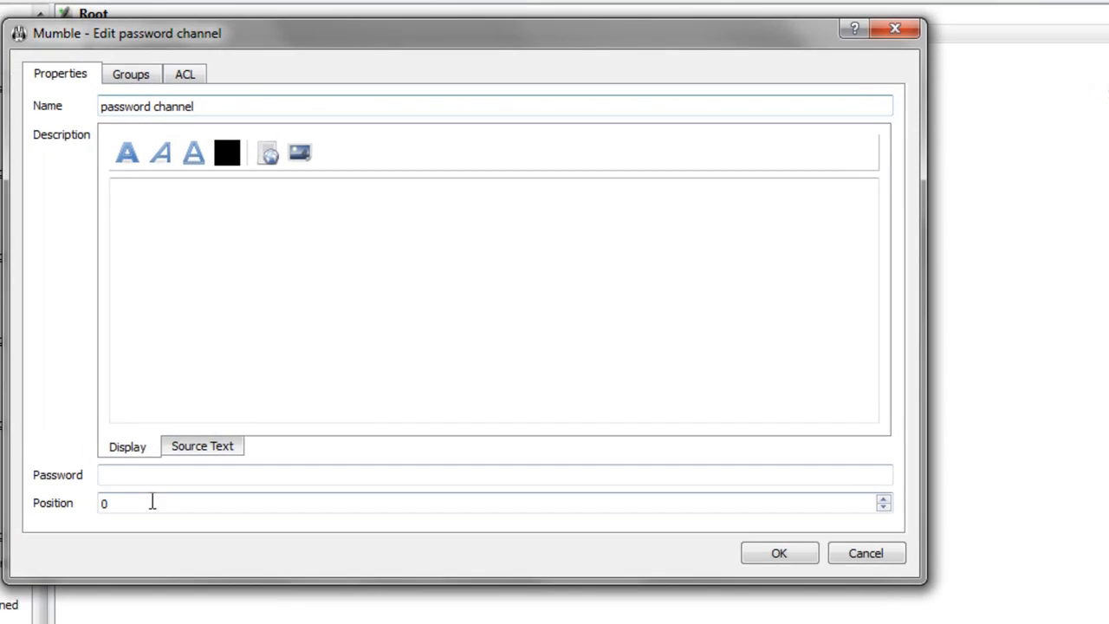
pyautogui.click(156, 482)
pyautogui.click(171, 294)
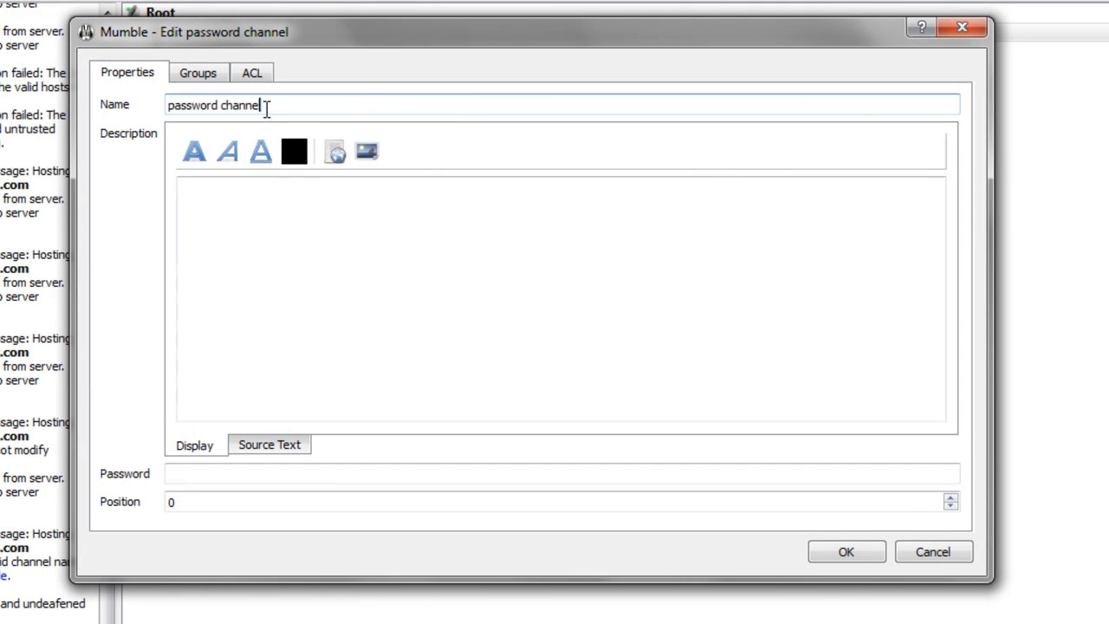
pyautogui.tripleClick(267, 107)
pyautogui.click(206, 503)
pyautogui.click(185, 473)
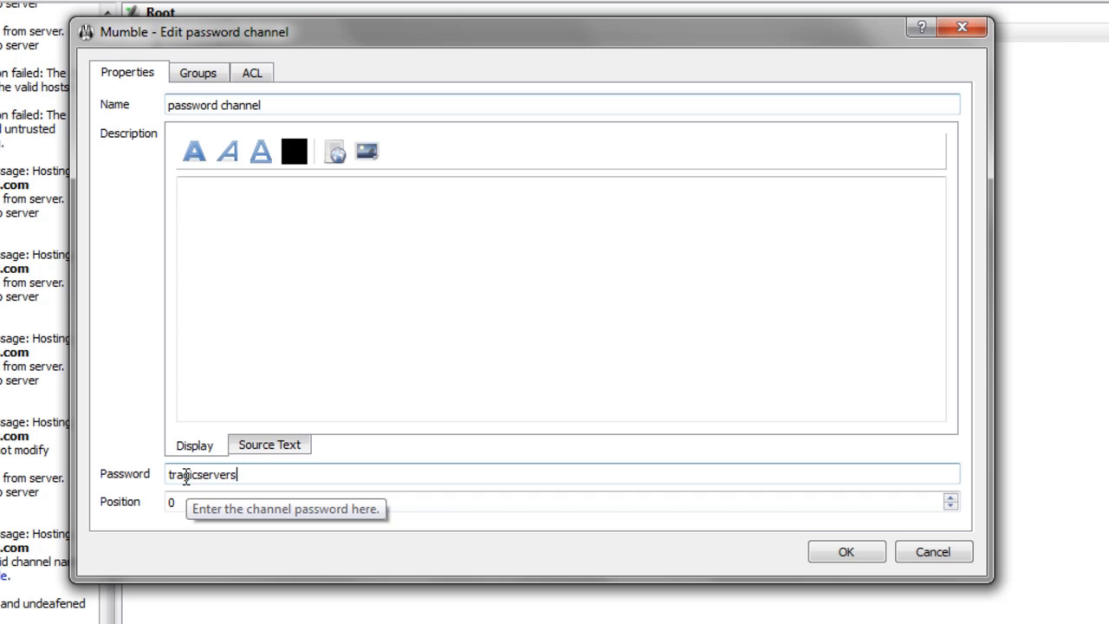
pyautogui.click(858, 549)
pyautogui.click(200, 53)
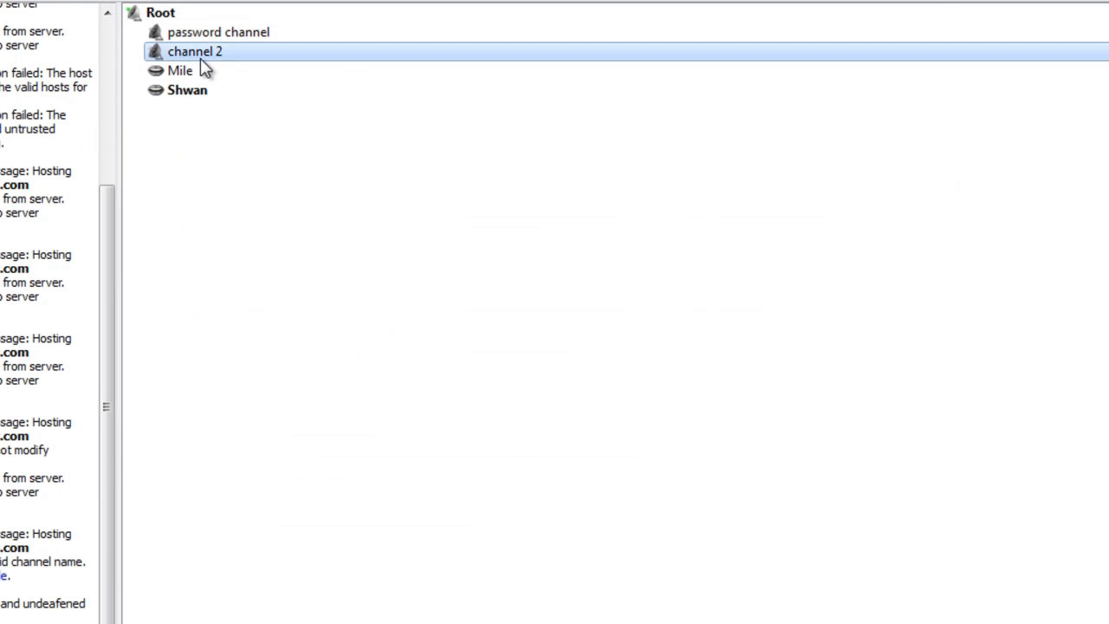
pyautogui.doubleClick(227, 35)
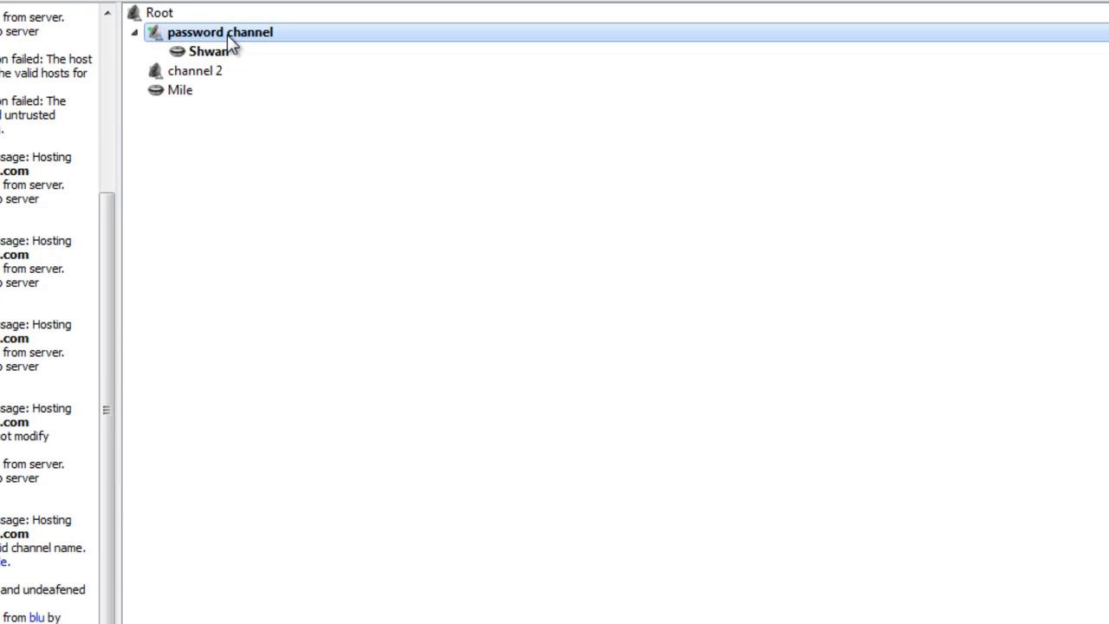
pyautogui.doubleClick(182, 70)
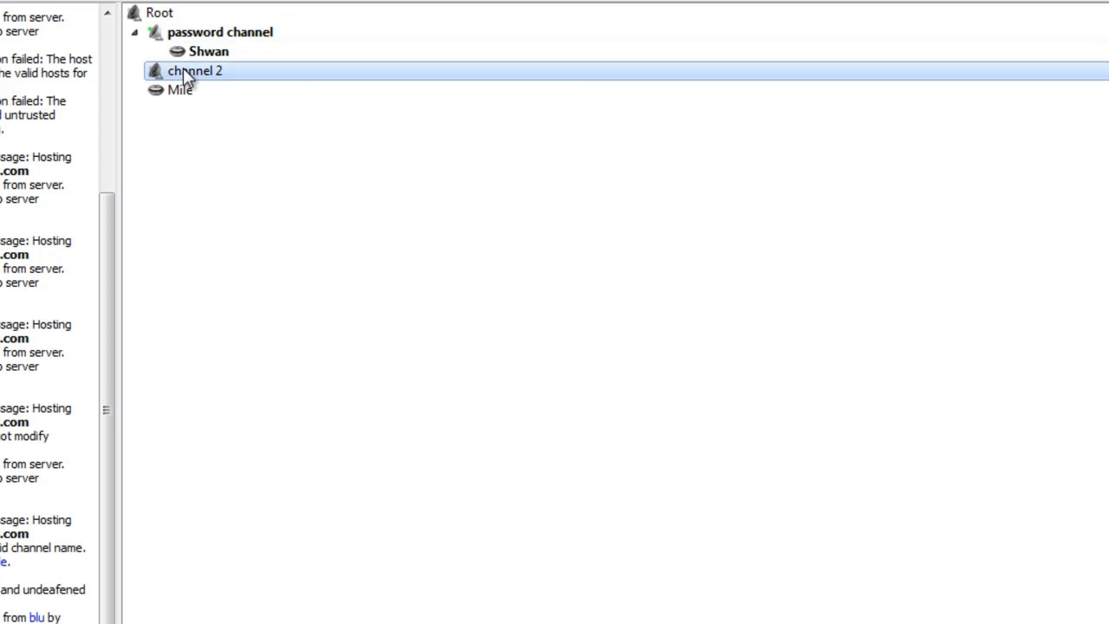
pyautogui.rightClick(206, 76)
pyautogui.press('Escape')
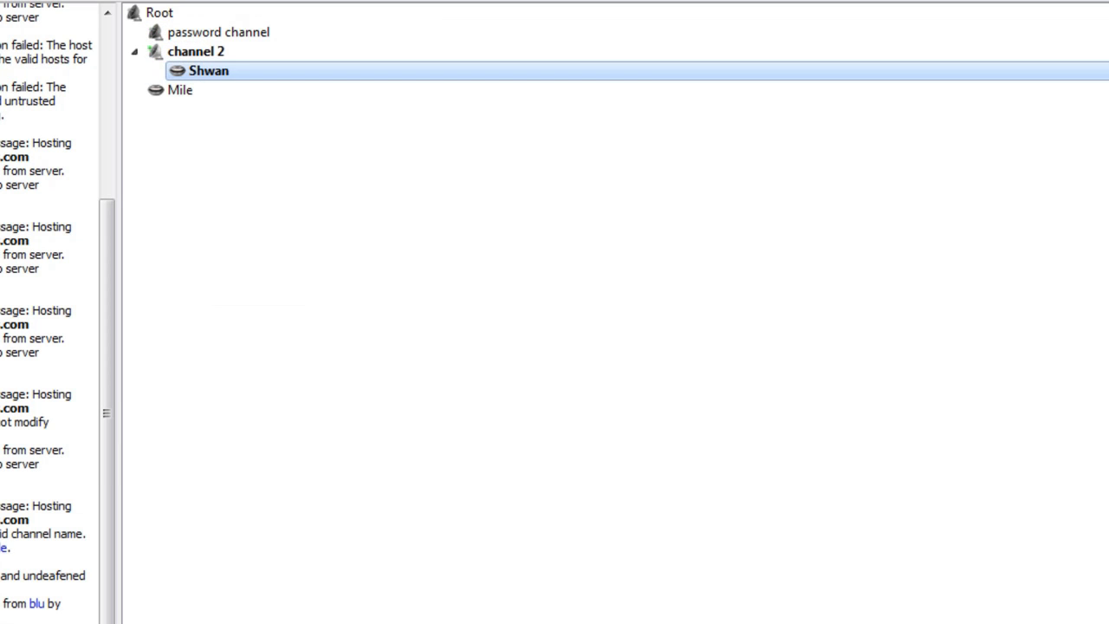
pyautogui.click(213, 54)
pyautogui.doubleClick(213, 35)
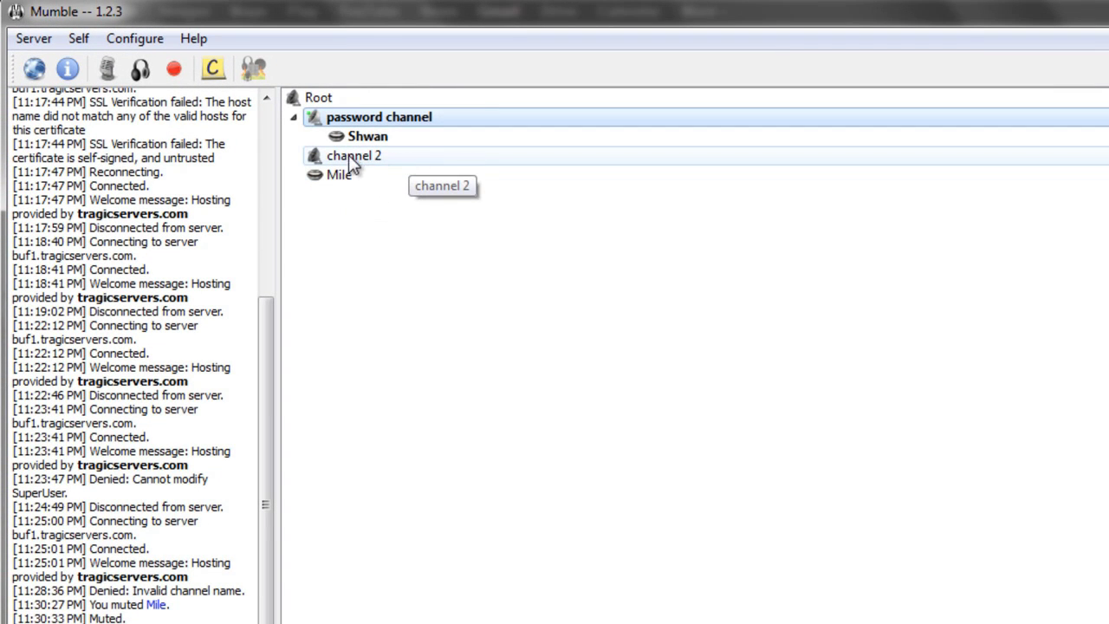
pyautogui.click(347, 156)
pyautogui.doubleClick(339, 97)
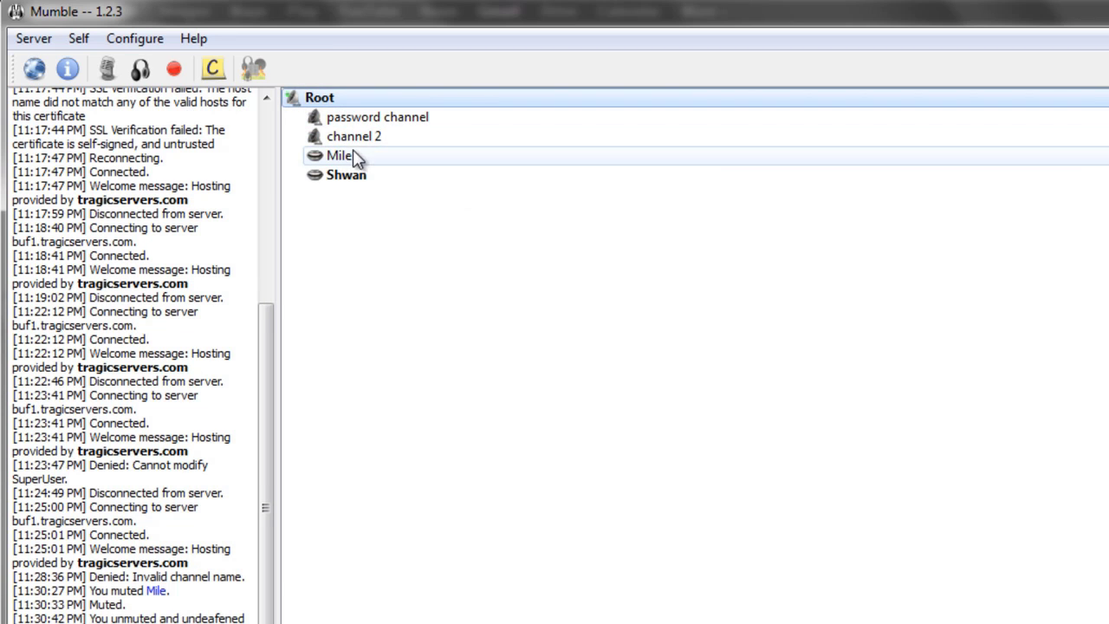
pyautogui.click(390, 122)
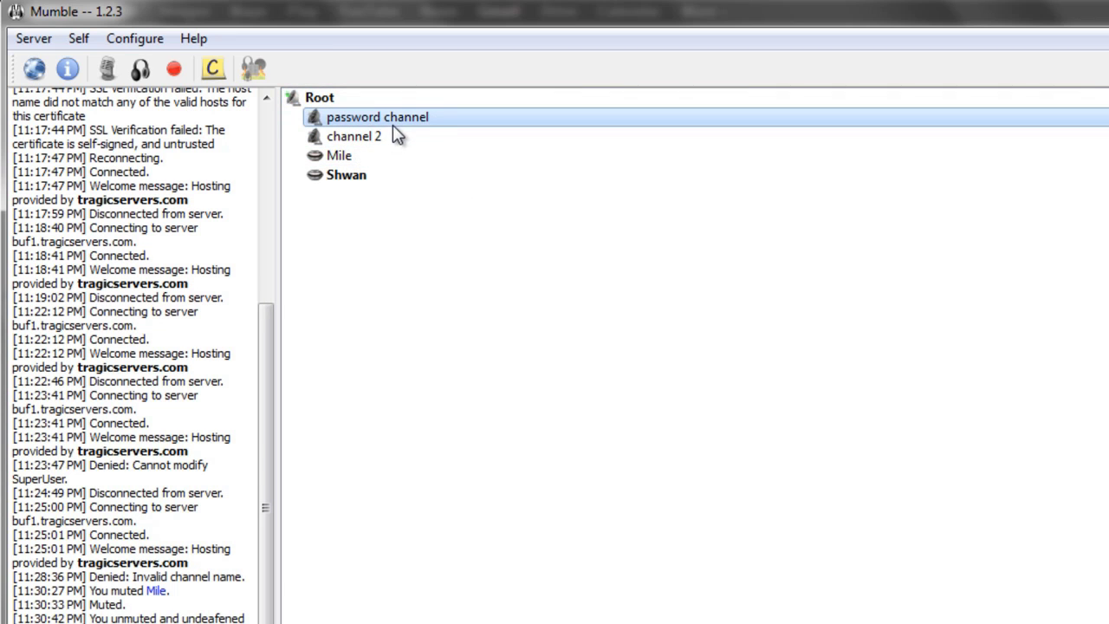
# Step: Add the channel password as a new server access token and save the list
pyautogui.click(26, 41)
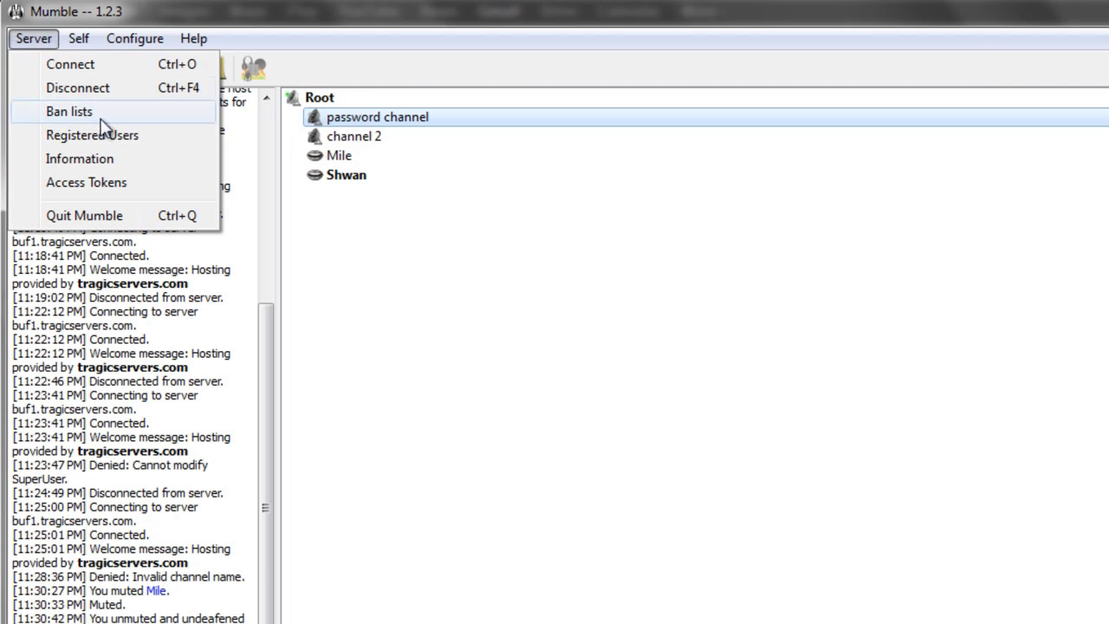
pyautogui.click(134, 182)
pyautogui.click(559, 623)
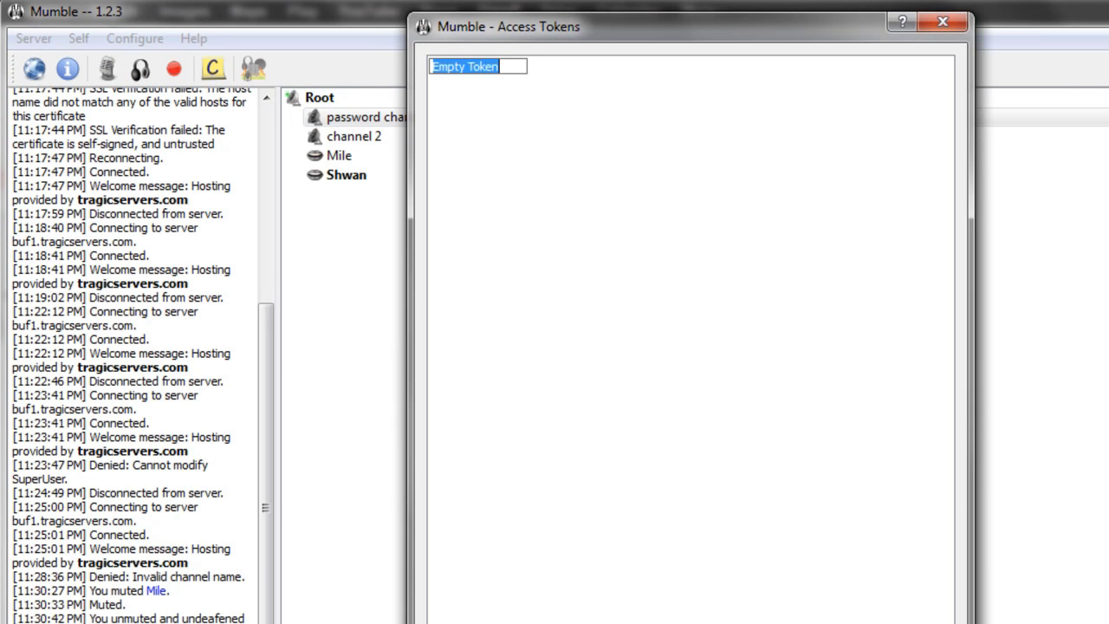
pyautogui.write('tragi')
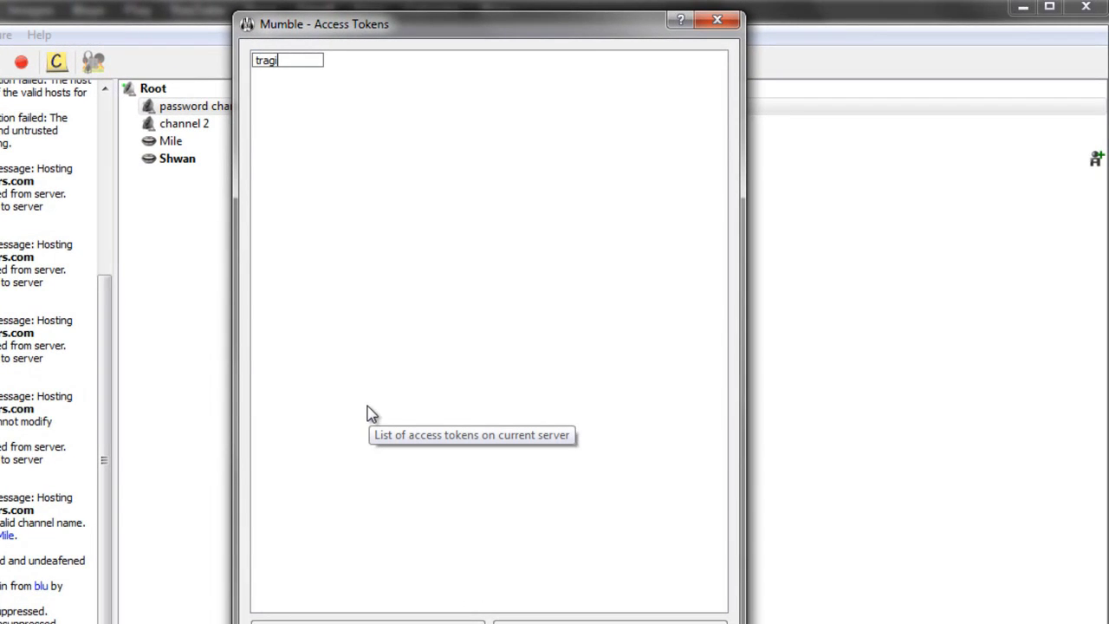
pyautogui.write('cservers')
pyautogui.press('Return')
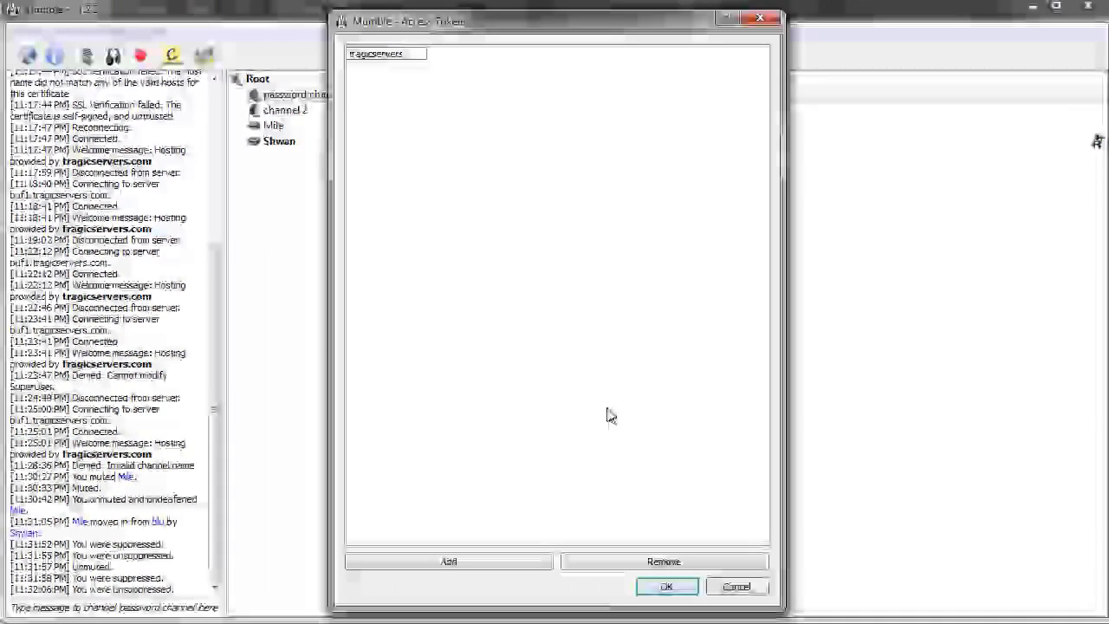
pyautogui.click(666, 586)
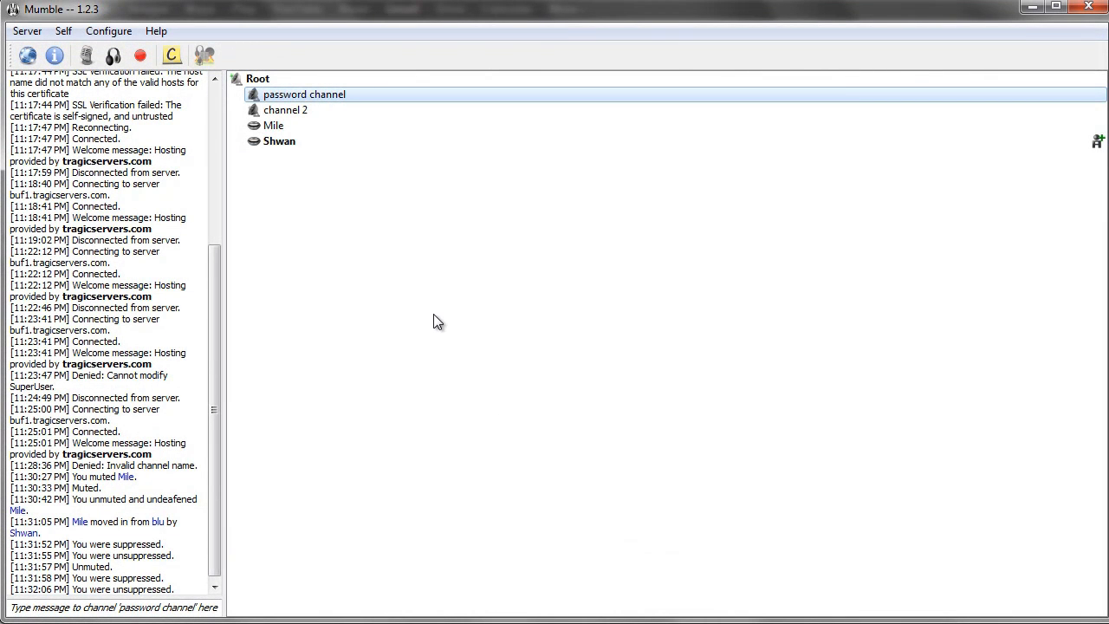
# Step: Review the saved access tokens, close the list, and join password channel
pyautogui.click(27, 31)
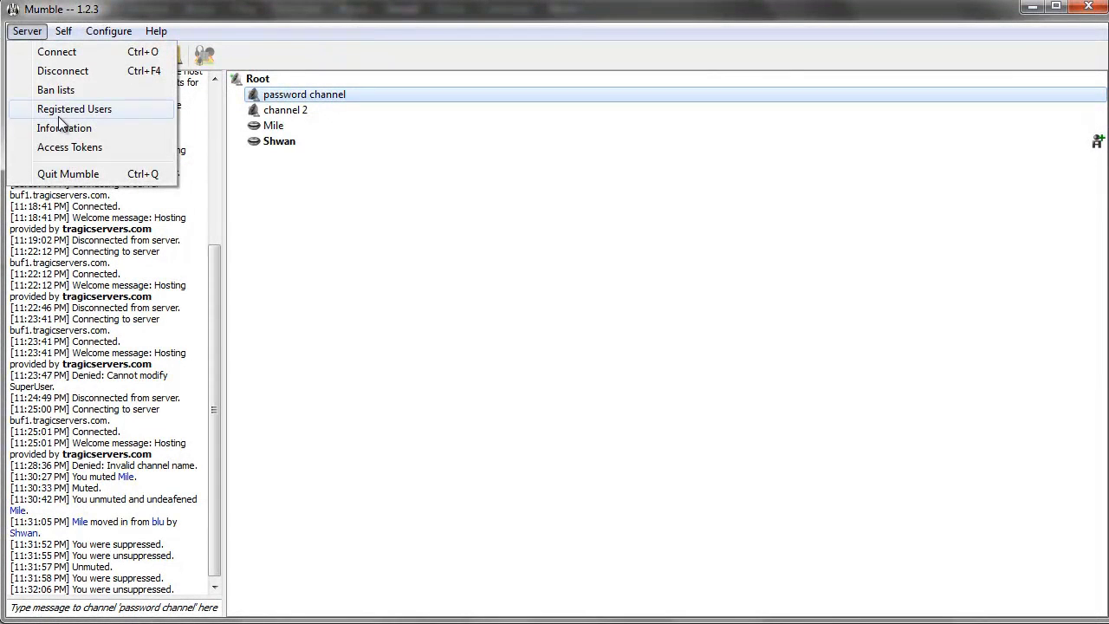
pyautogui.click(75, 149)
pyautogui.moveTo(419, 38); pyautogui.dragTo(324, 37)
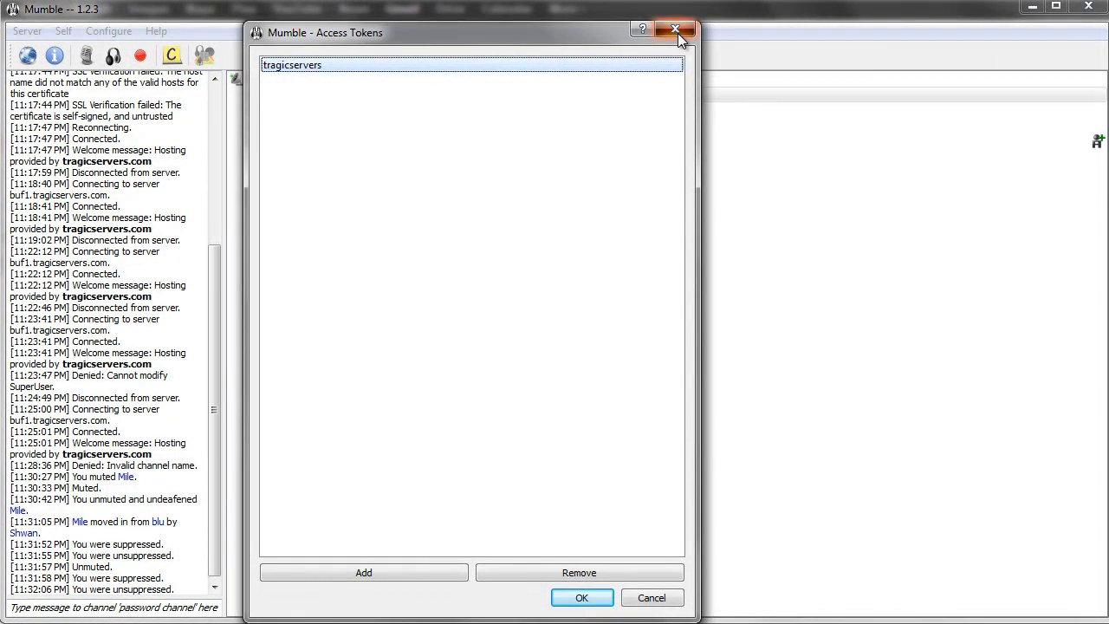
pyautogui.click(674, 31)
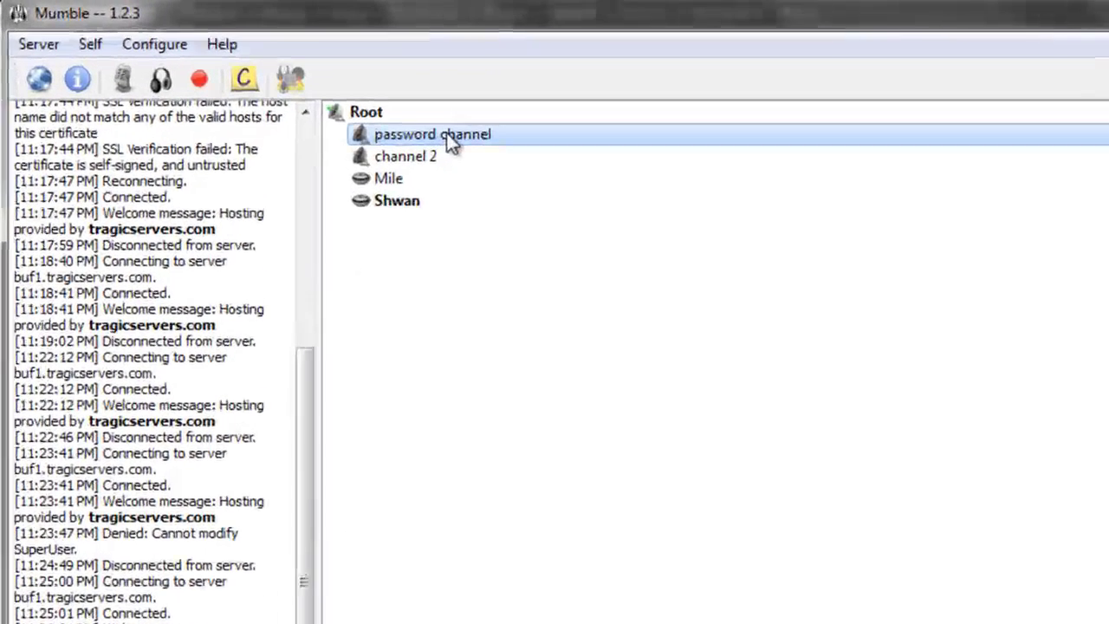
pyautogui.doubleClick(330, 98)
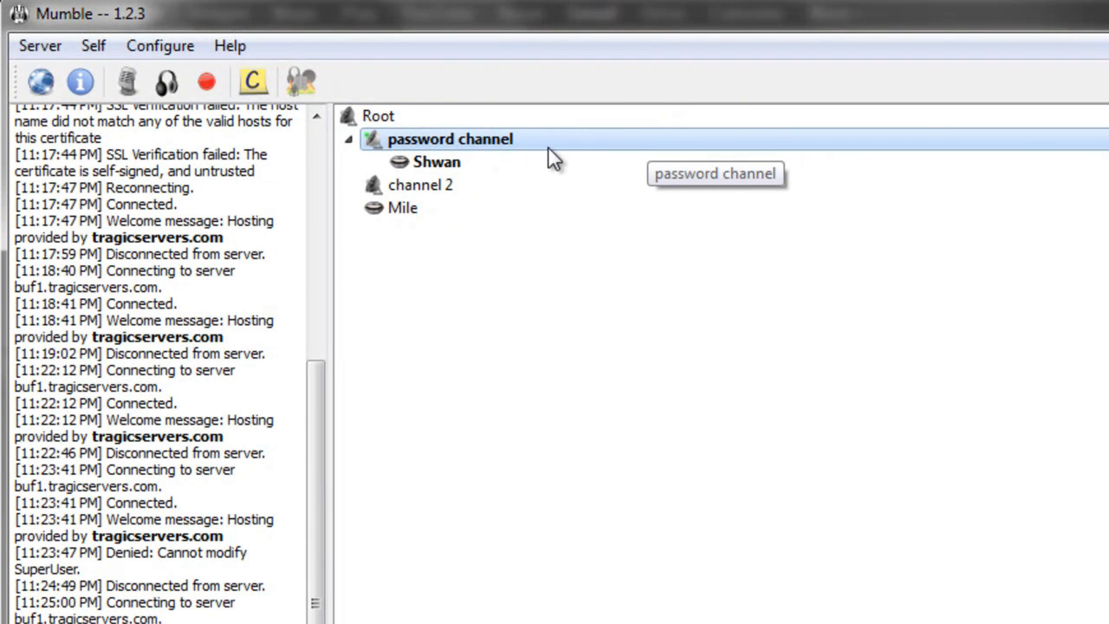
# Step: Deafen the other user, then undo the deafen and the mute
pyautogui.click(437, 209)
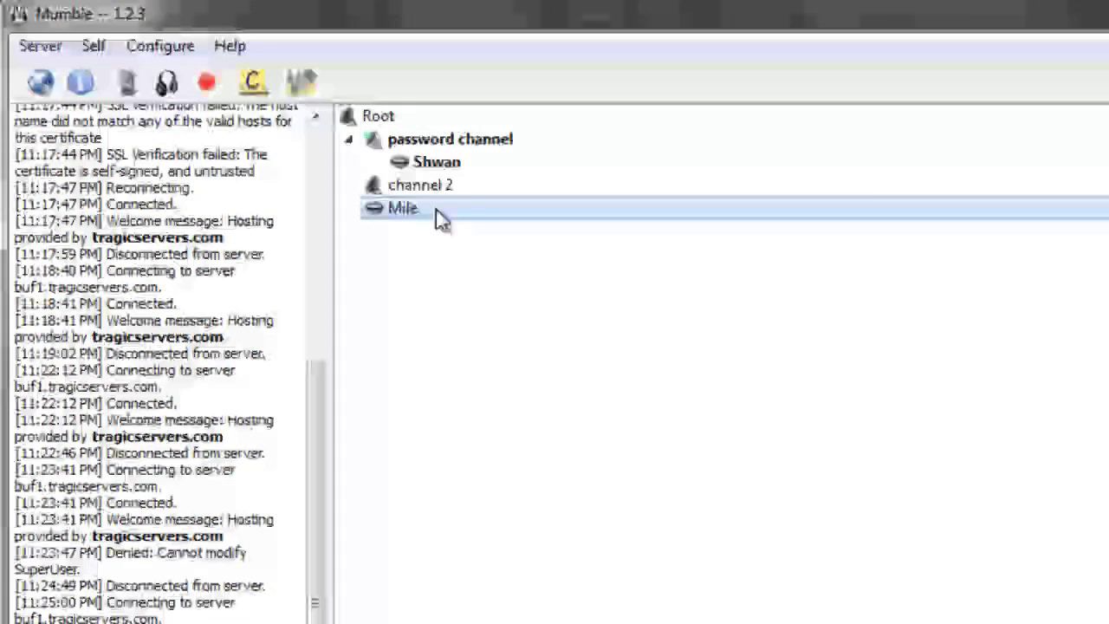
pyautogui.rightClick(431, 208)
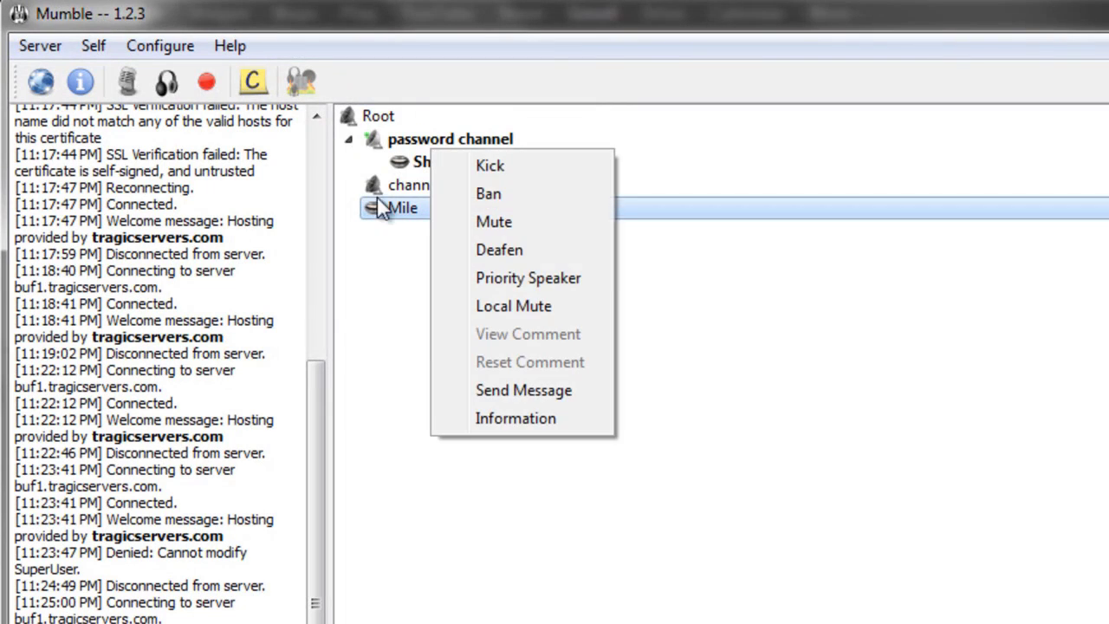
pyautogui.click(263, 38)
pyautogui.click(39, 46)
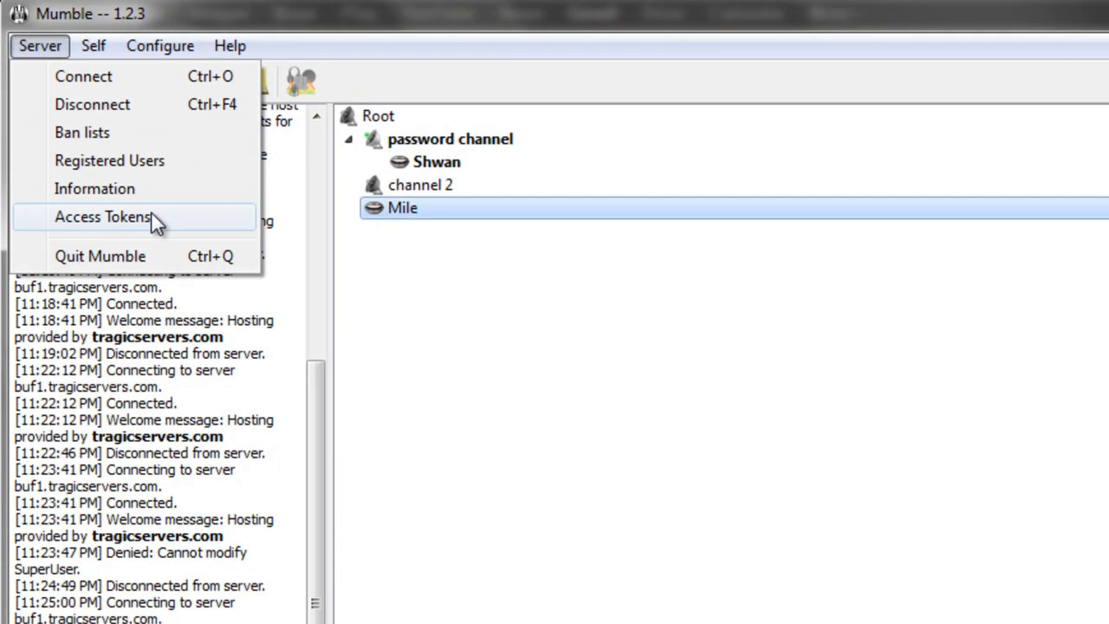
pyautogui.click(491, 186)
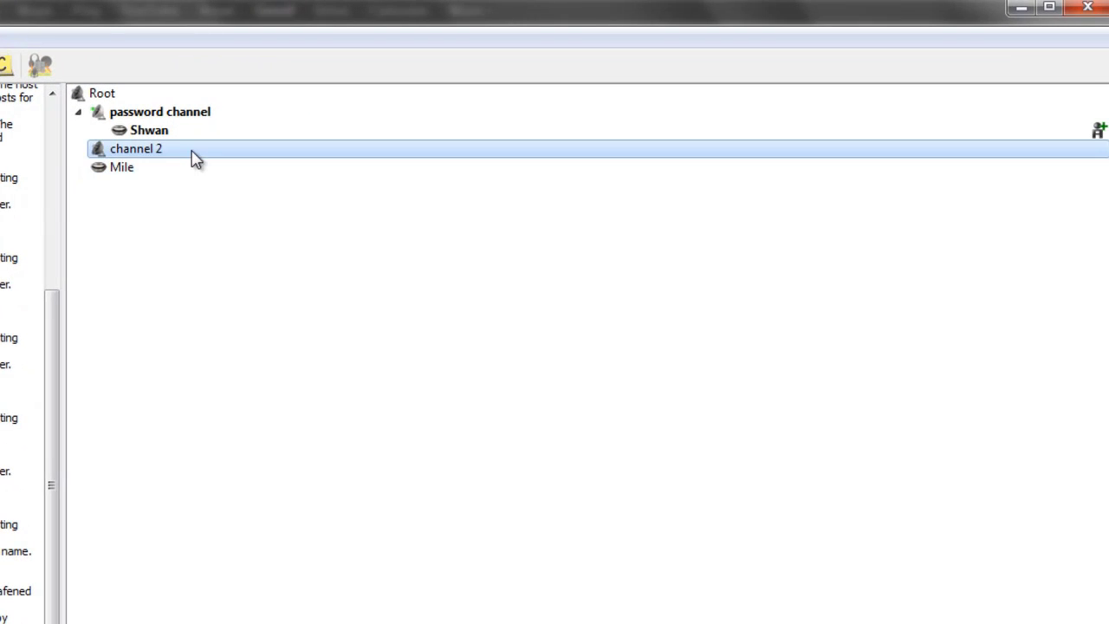
pyautogui.click(181, 167)
pyautogui.rightClick(166, 173)
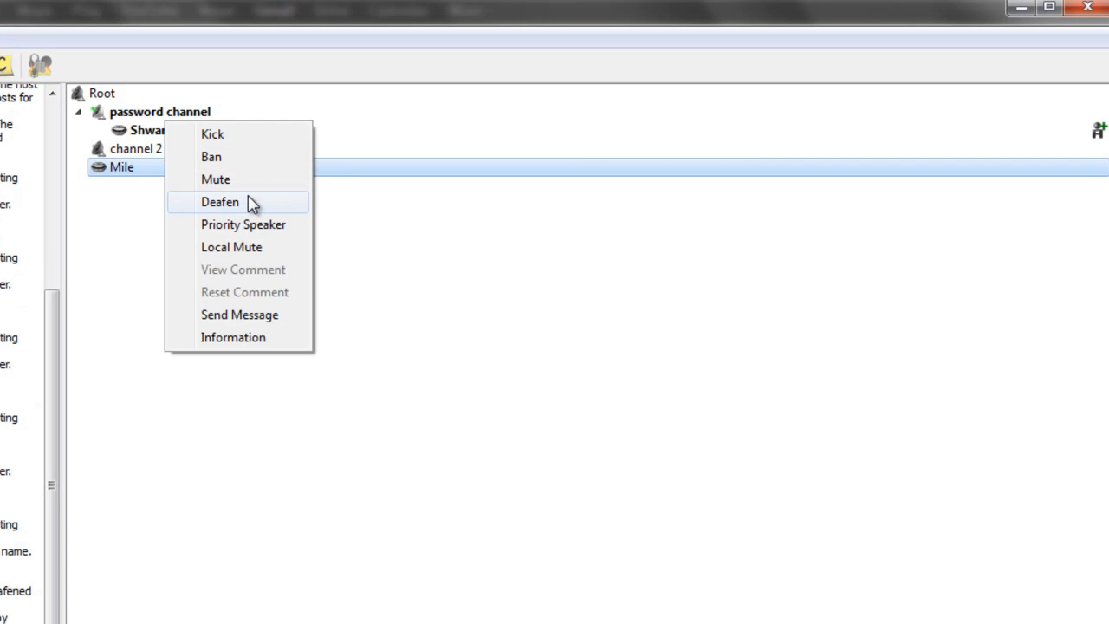
pyautogui.click(251, 202)
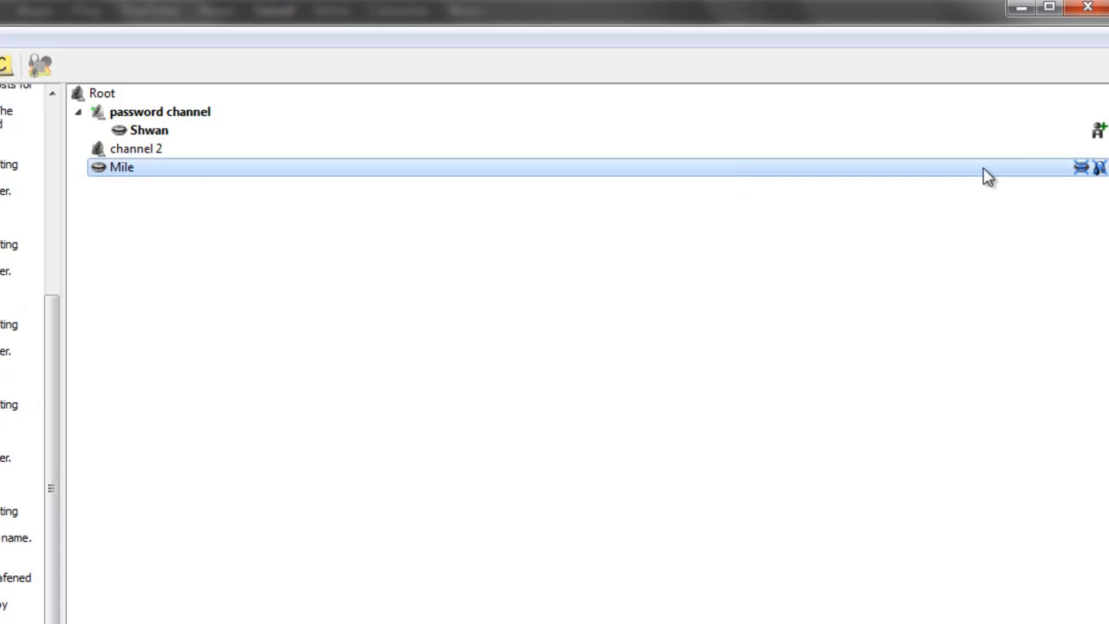
pyautogui.rightClick(148, 164)
pyautogui.click(185, 199)
pyautogui.rightClick(153, 173)
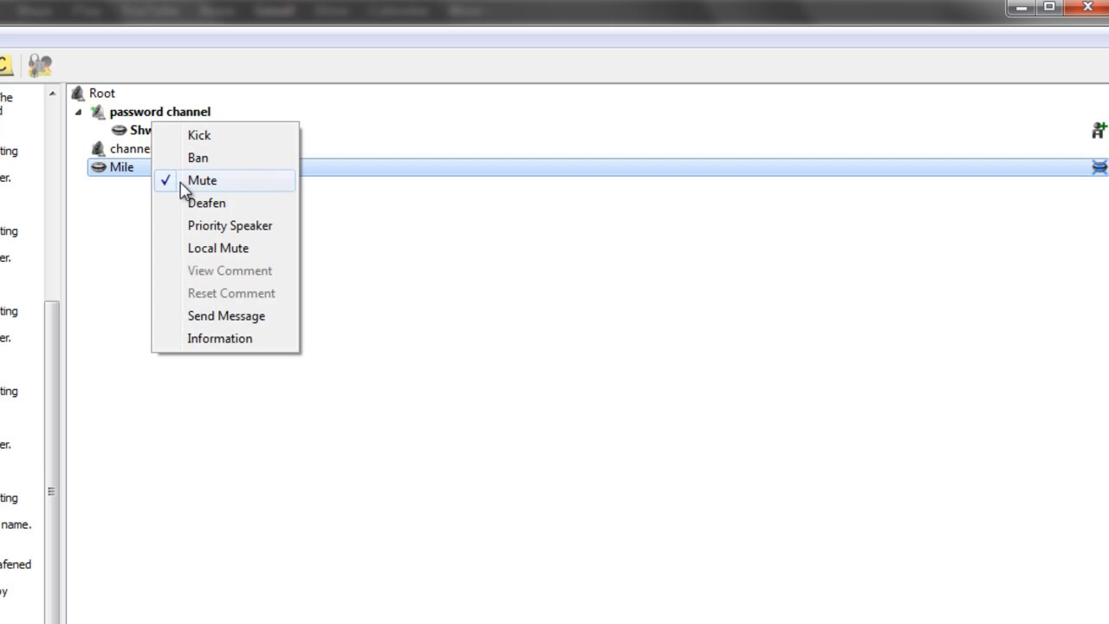
pyautogui.click(183, 182)
# Step: Ban the other user with the reason 'because you are bad at tf2'
pyautogui.rightClick(122, 169)
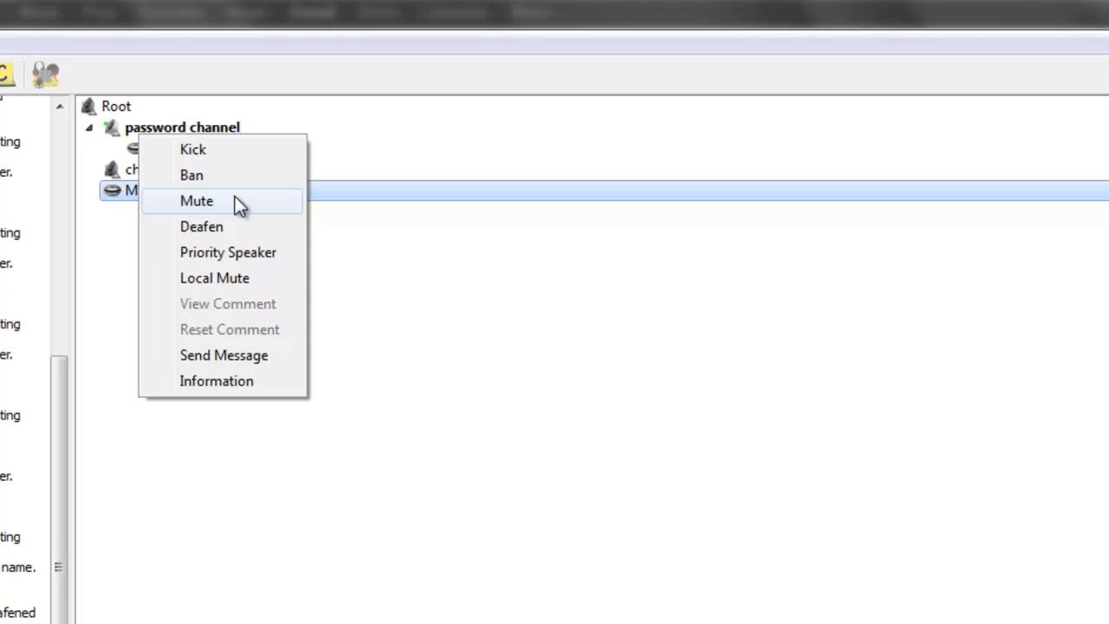
pyautogui.click(226, 182)
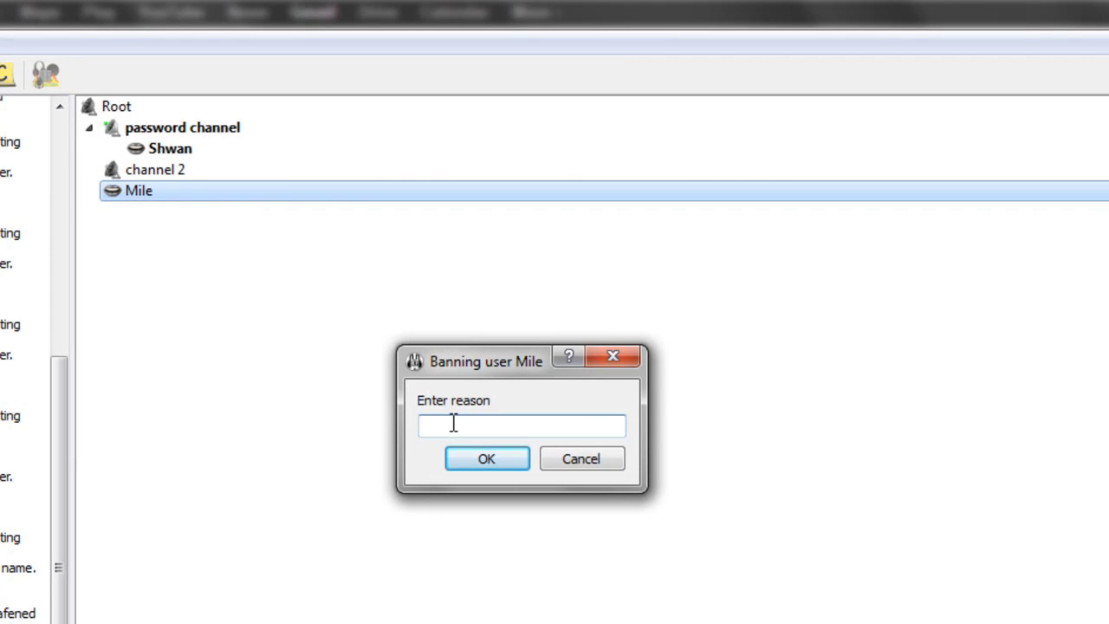
pyautogui.write('because you are bad at tf2')
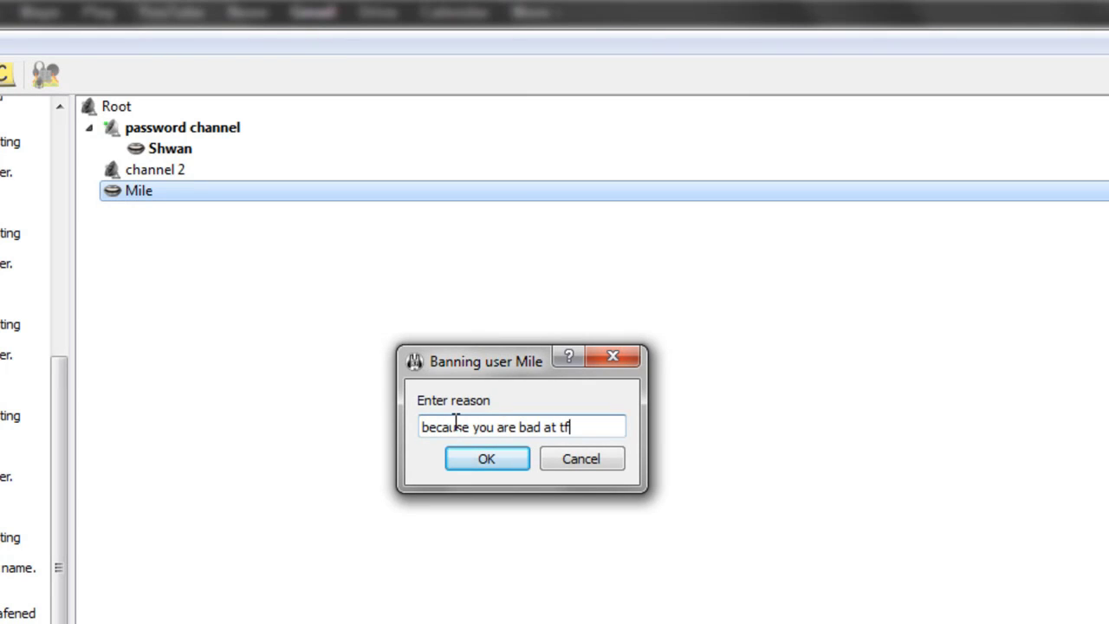
pyautogui.click(487, 459)
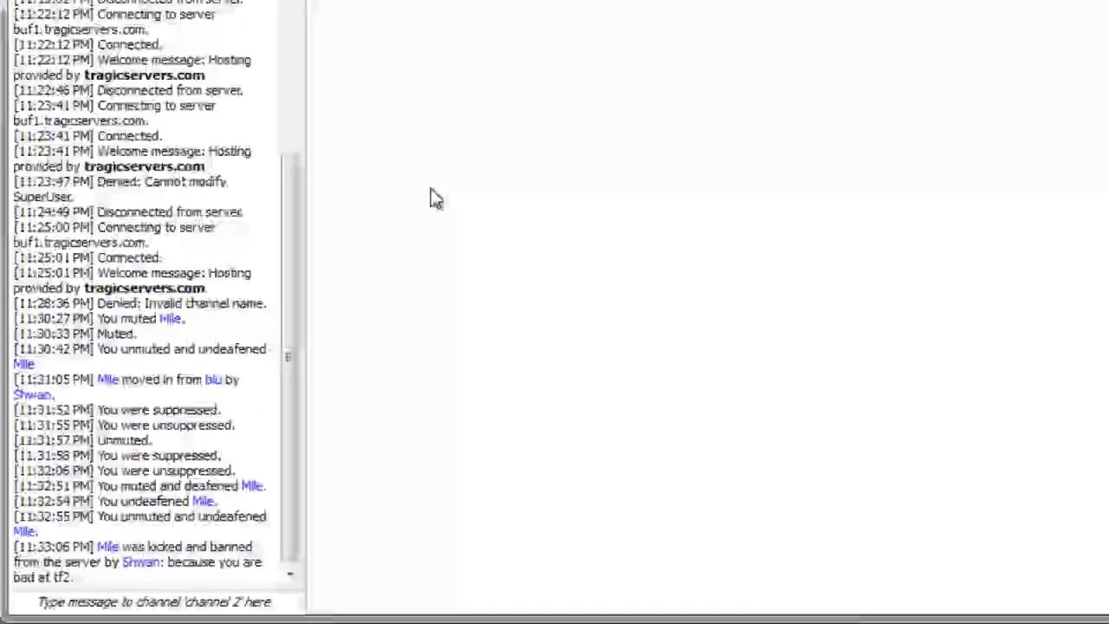
pyautogui.moveTo(148, 575); pyautogui.dragTo(205, 565)
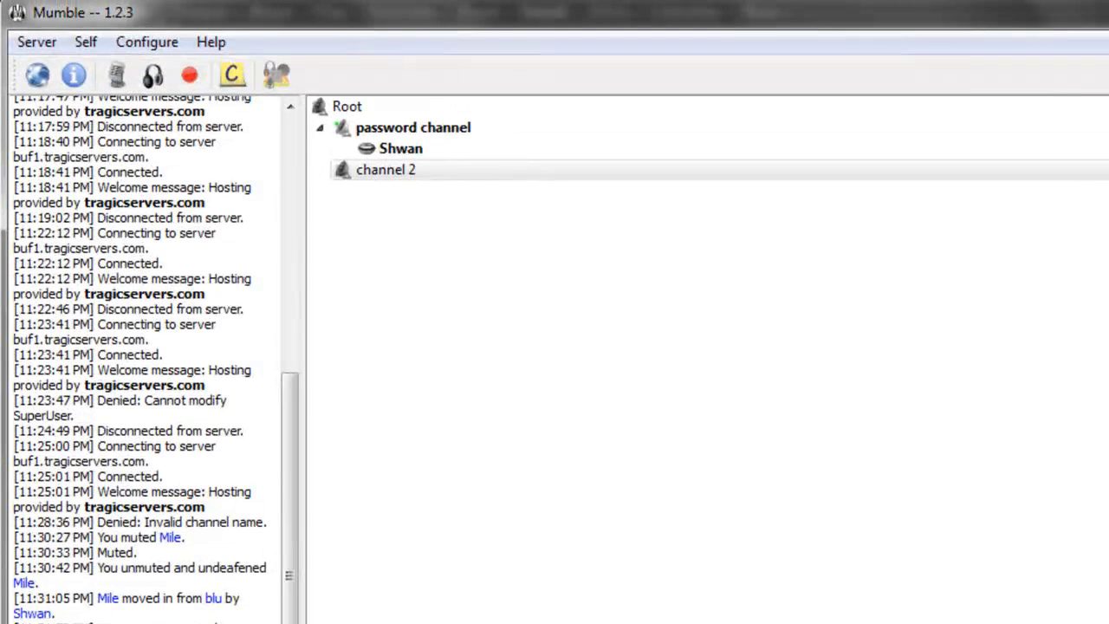
# Step: Remove the other user's entry from the server ban list and confirm
pyautogui.click(49, 43)
pyautogui.click(65, 119)
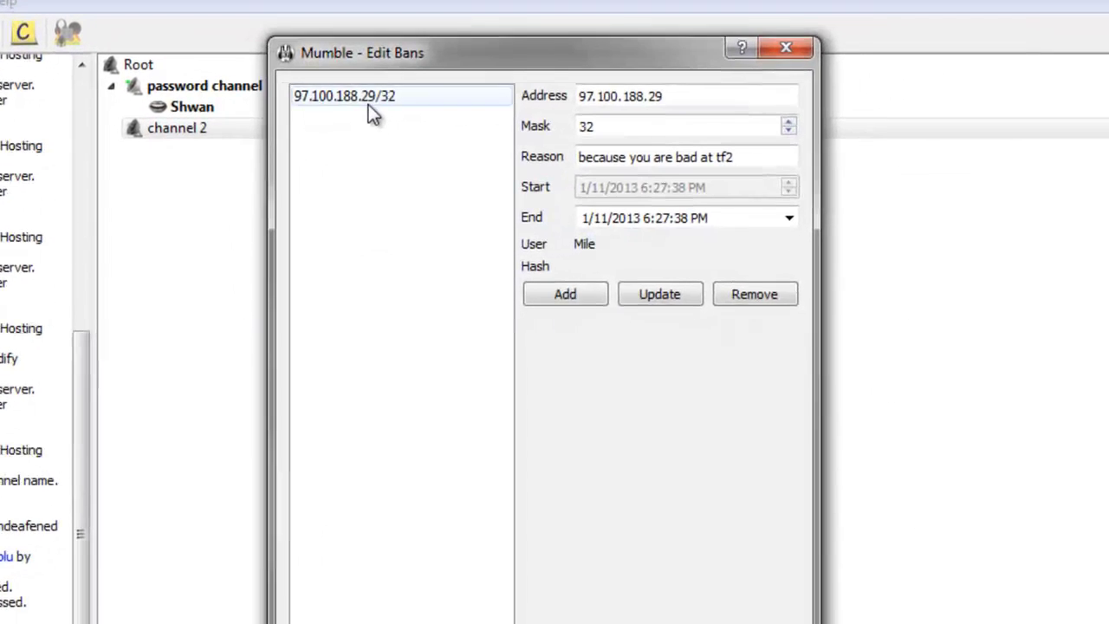
pyautogui.click(428, 108)
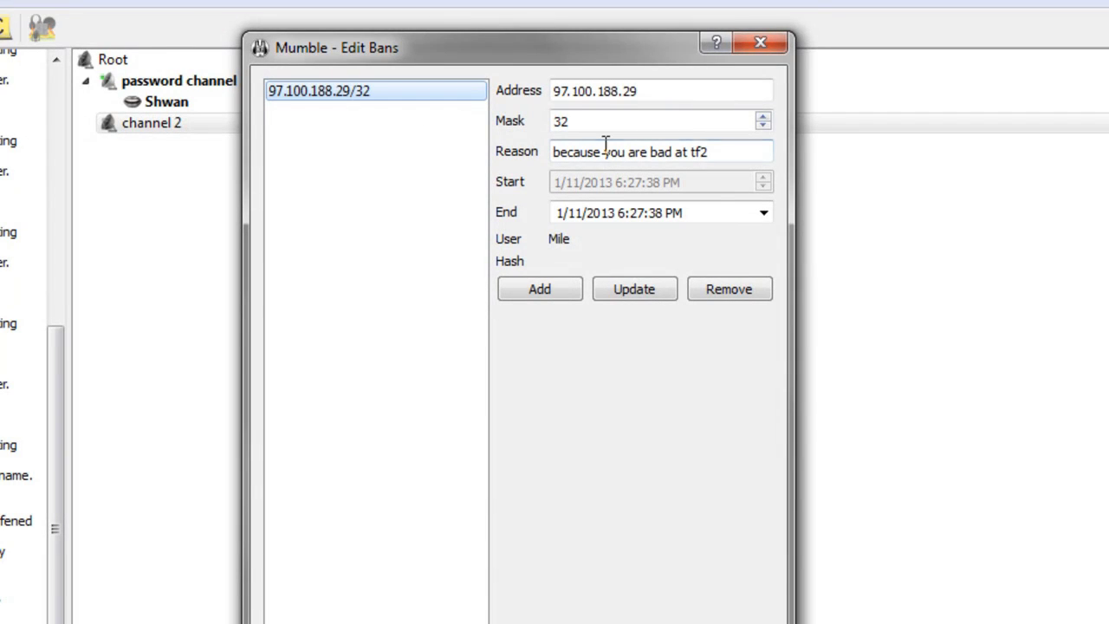
pyautogui.click(606, 151)
pyautogui.click(397, 118)
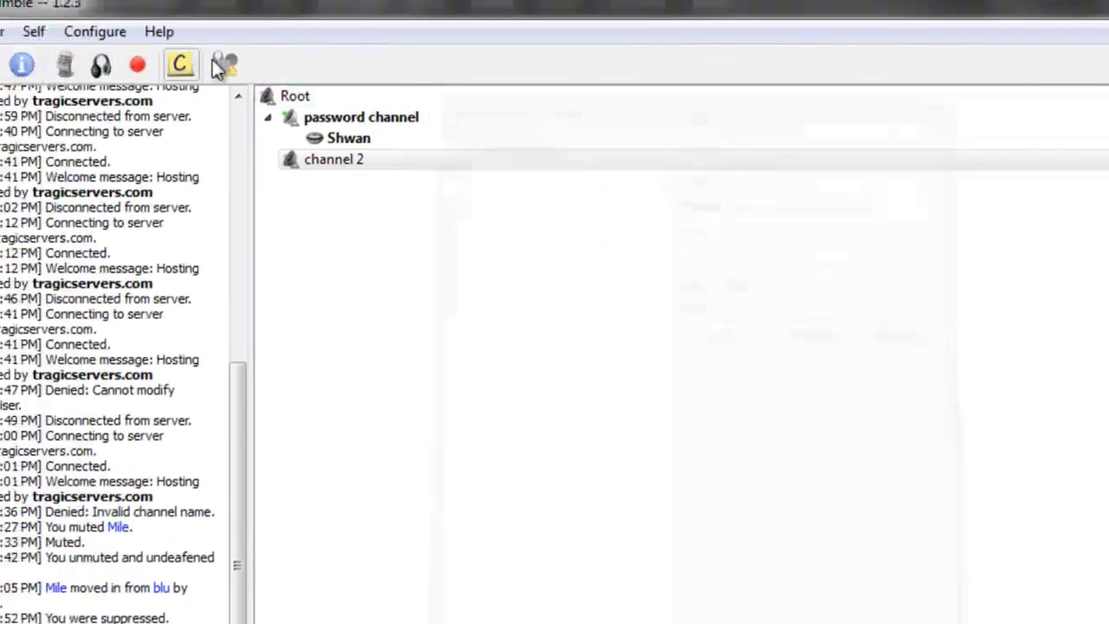
pyautogui.click(26, 43)
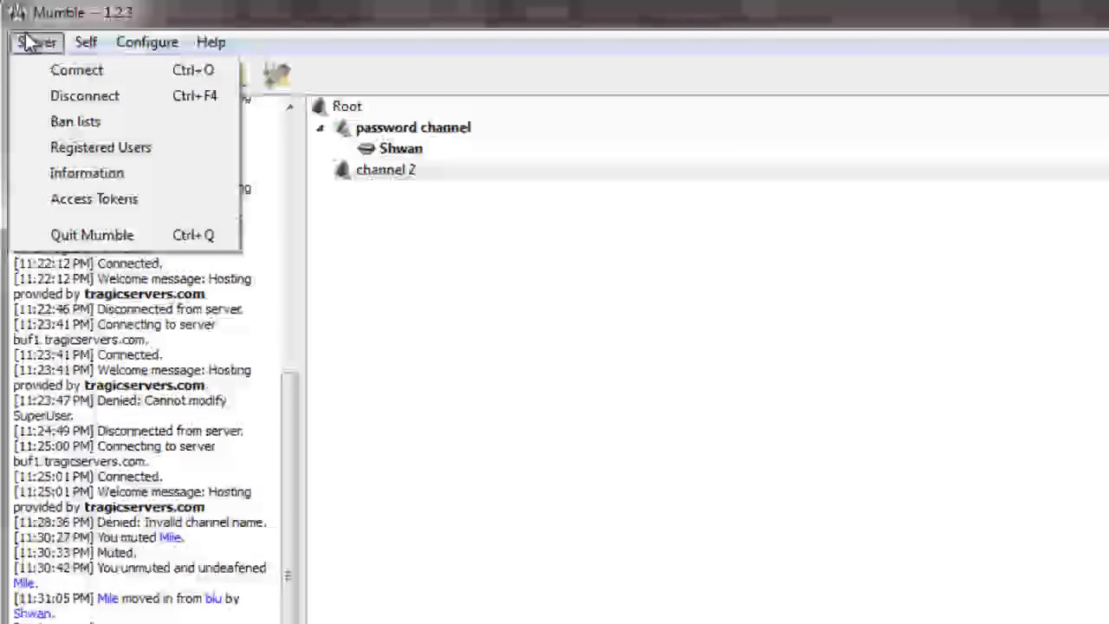
pyautogui.click(121, 130)
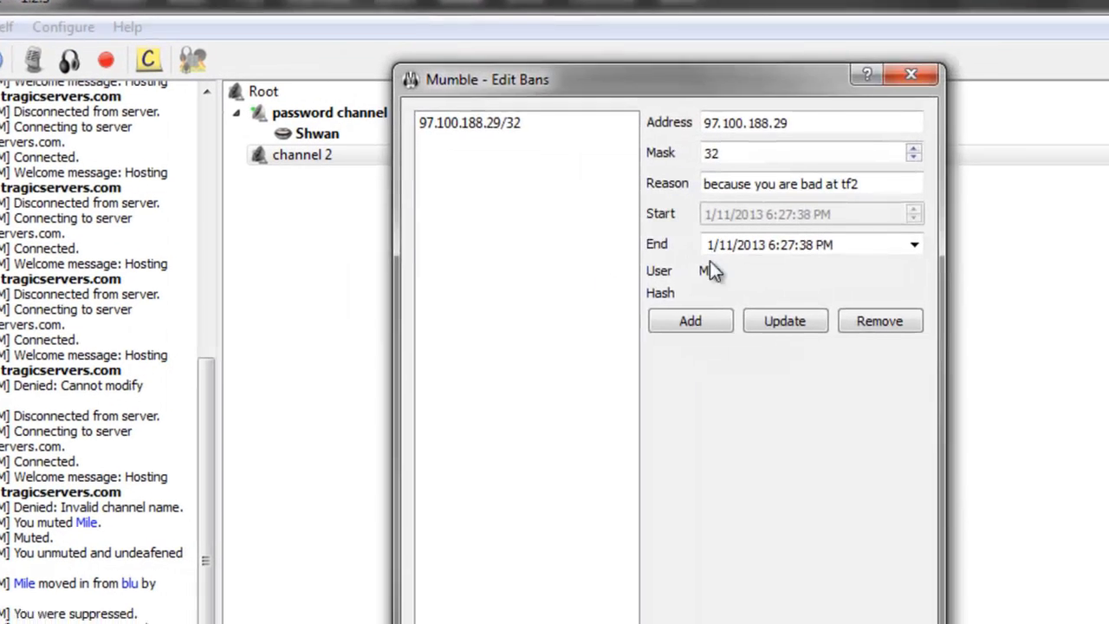
pyautogui.click(502, 123)
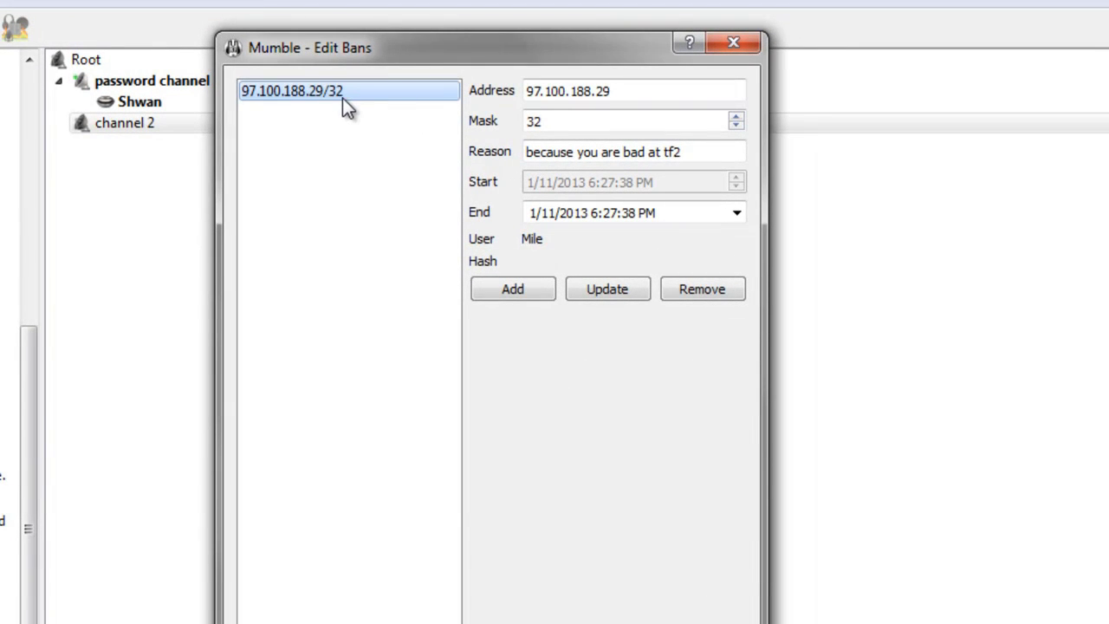
pyautogui.click(714, 289)
pyautogui.press('Return')
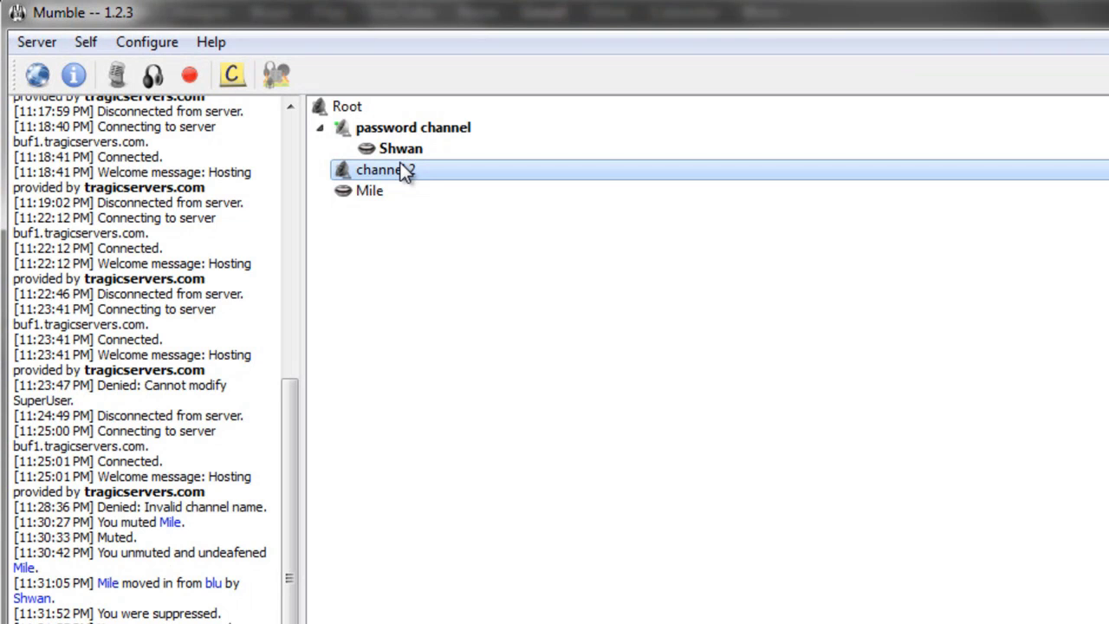
pyautogui.doubleClick(406, 170)
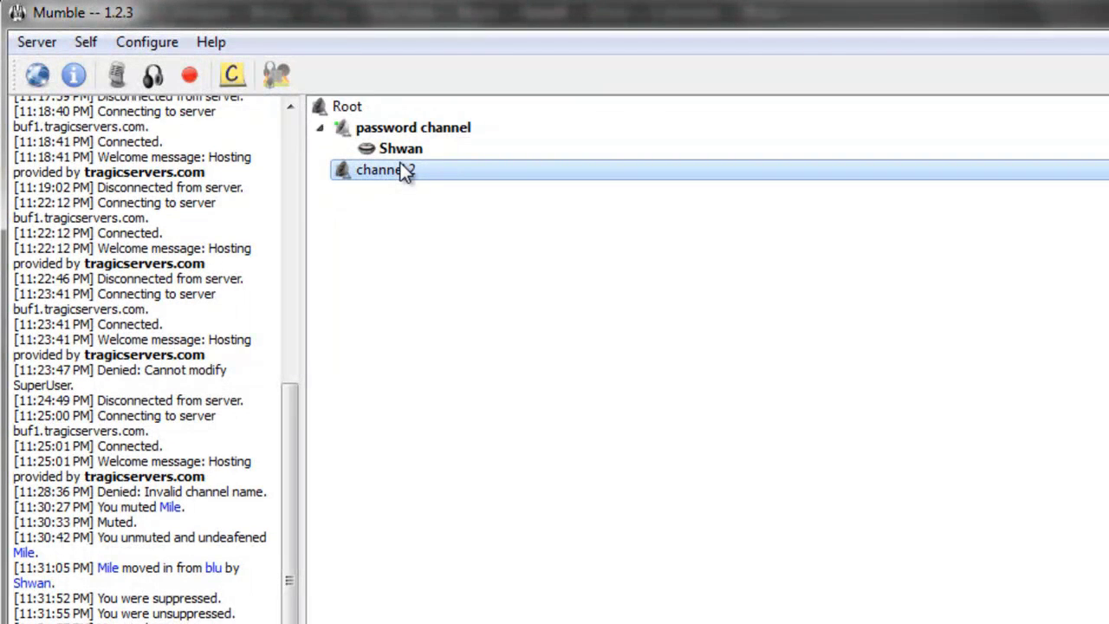